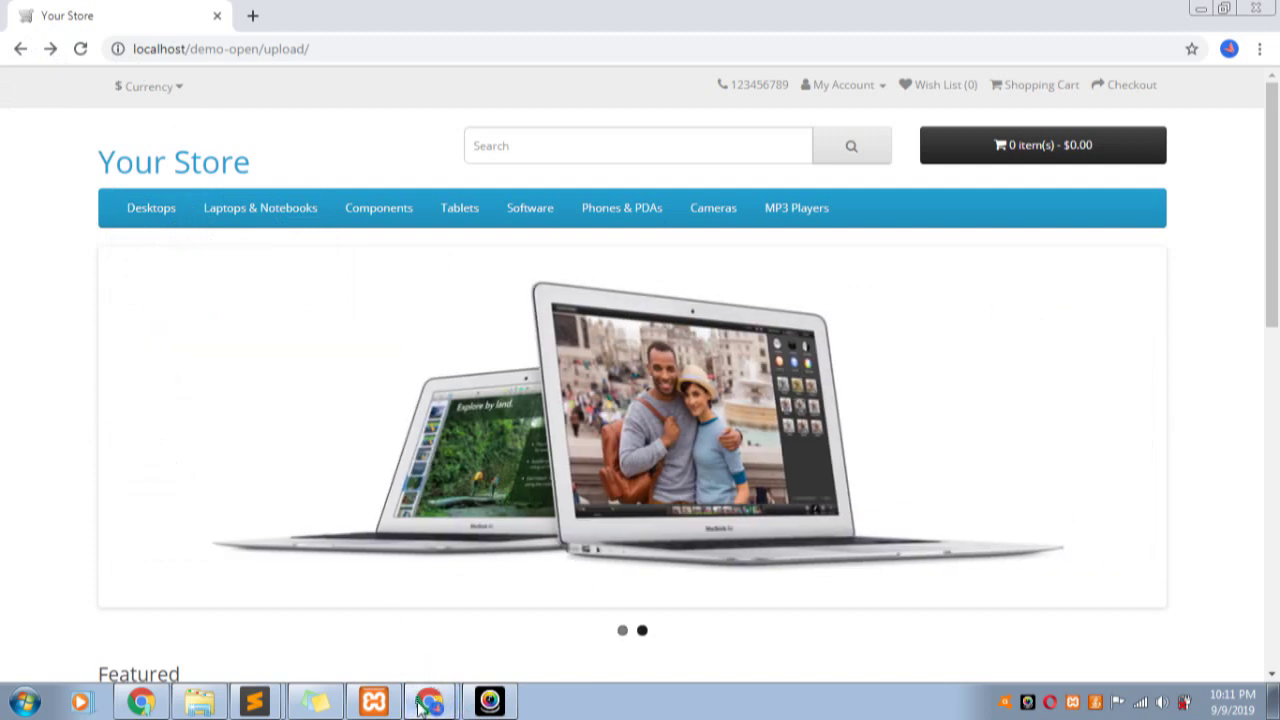
# Switch to the OpenCart admin dashboard and open the default store's settings for editing
pyautogui.hotkey('alt', 'Tab')
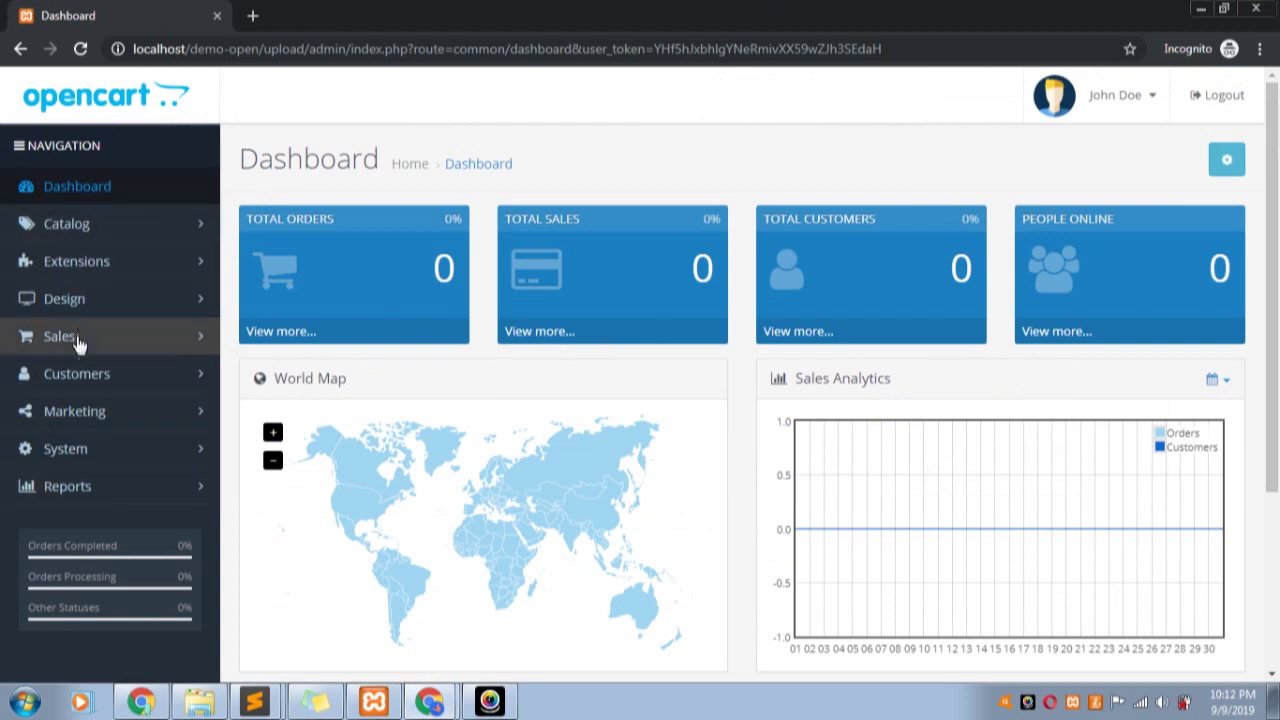
pyautogui.click(86, 455)
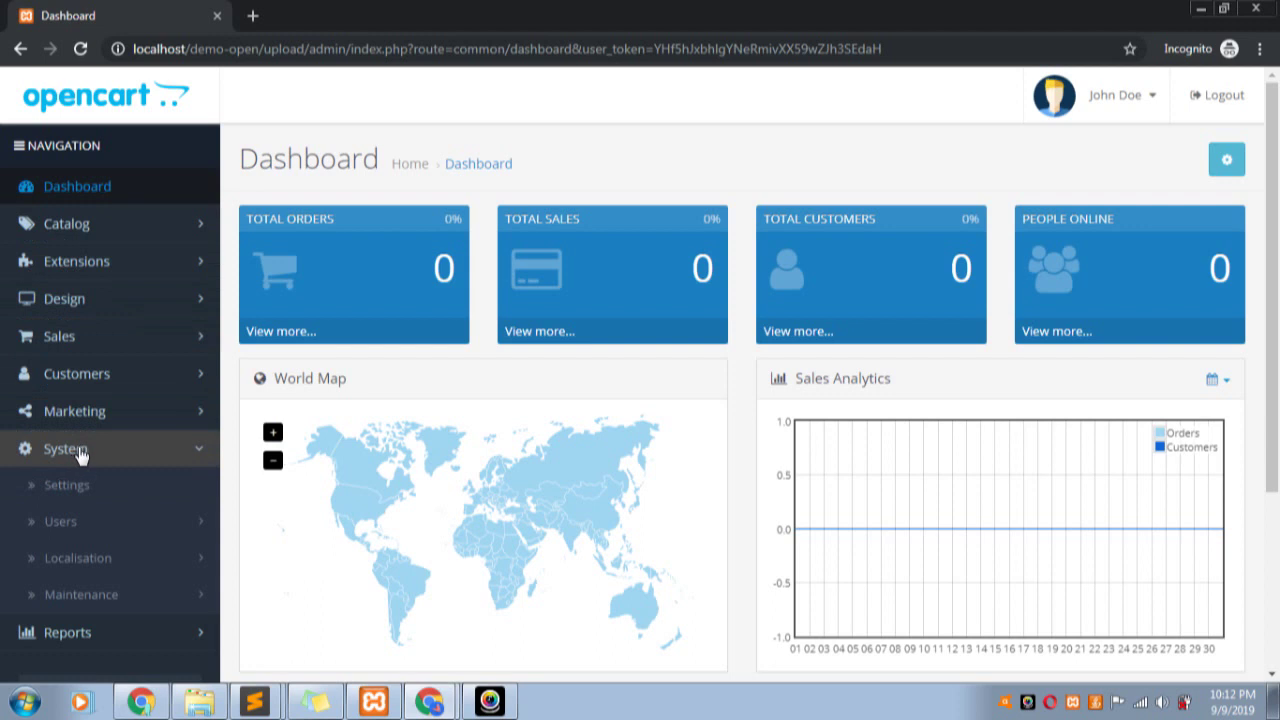
pyautogui.scroll(-1, 100, 640)
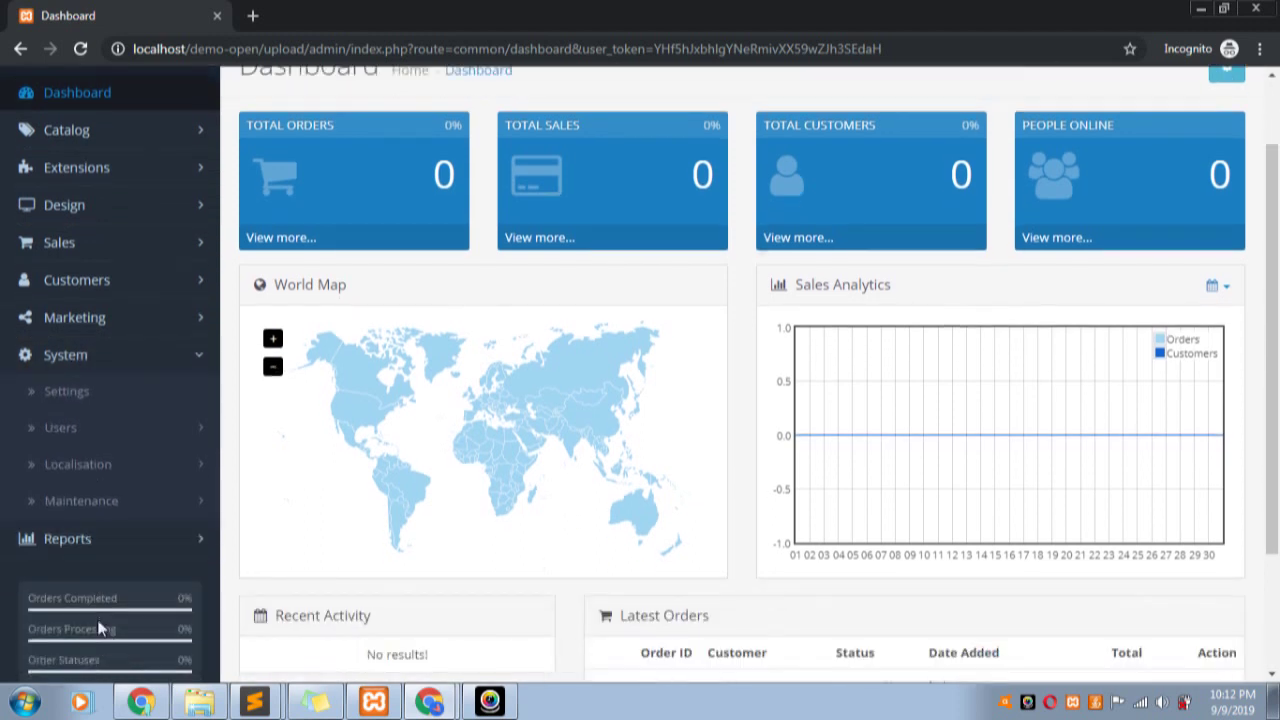
pyautogui.scroll(1, 51, 366)
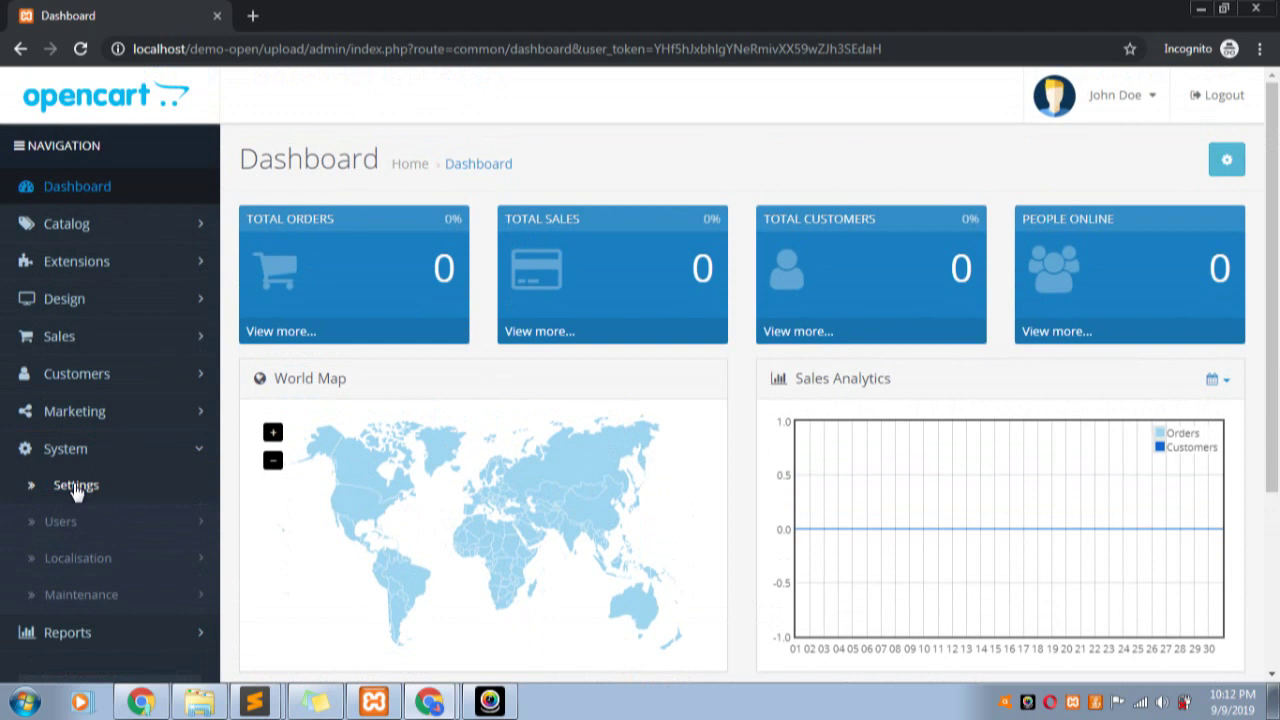
pyautogui.click(76, 488)
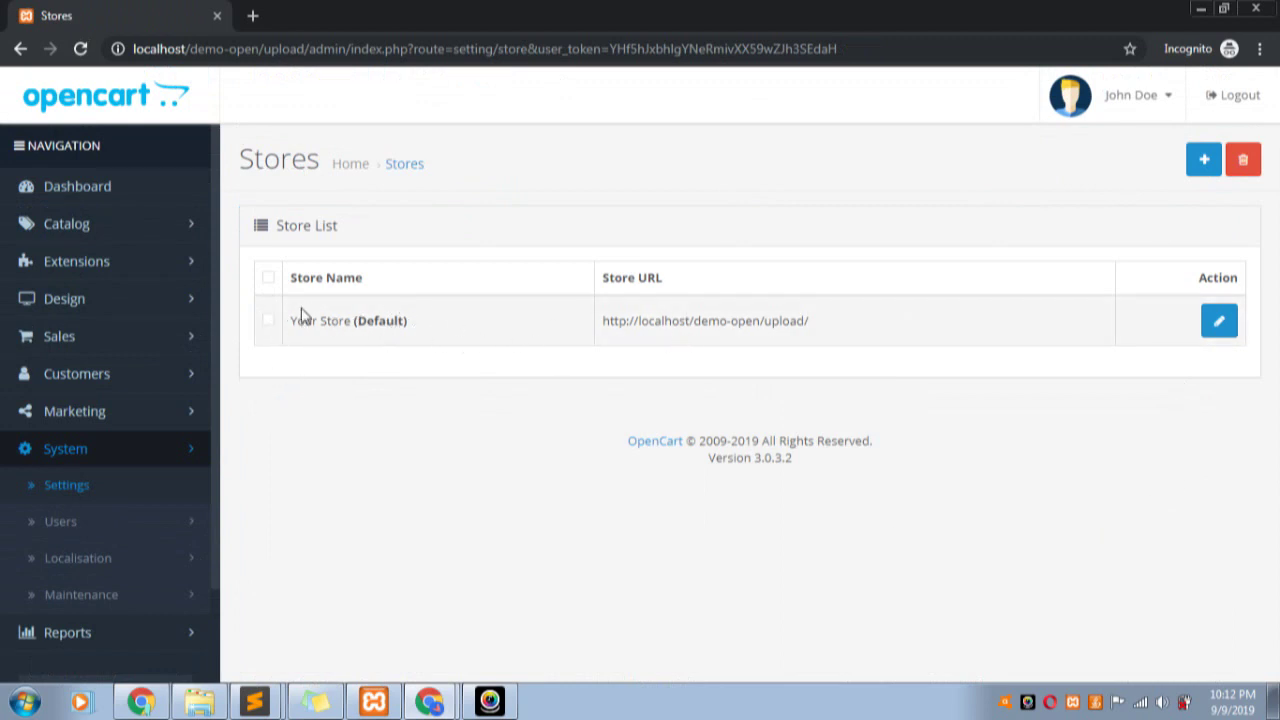
pyautogui.moveTo(617, 320); pyautogui.dragTo(828, 338)
pyautogui.click(806, 320)
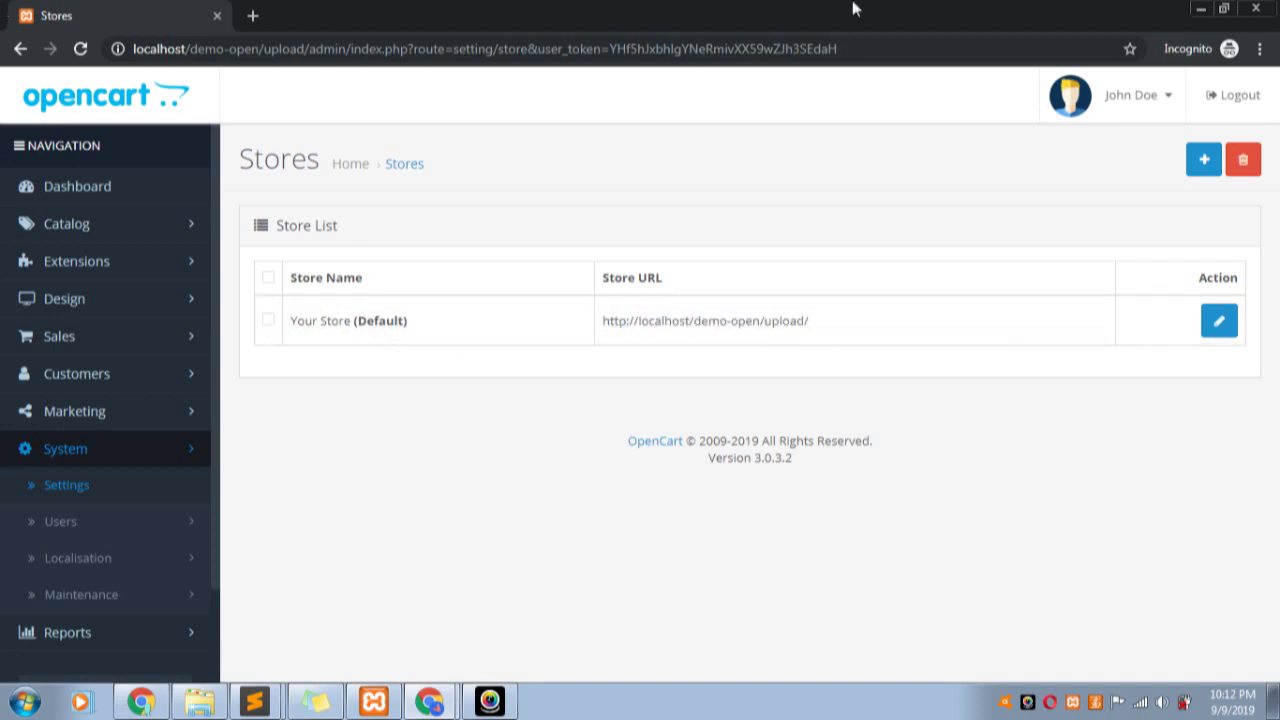
pyautogui.click(1219, 331)
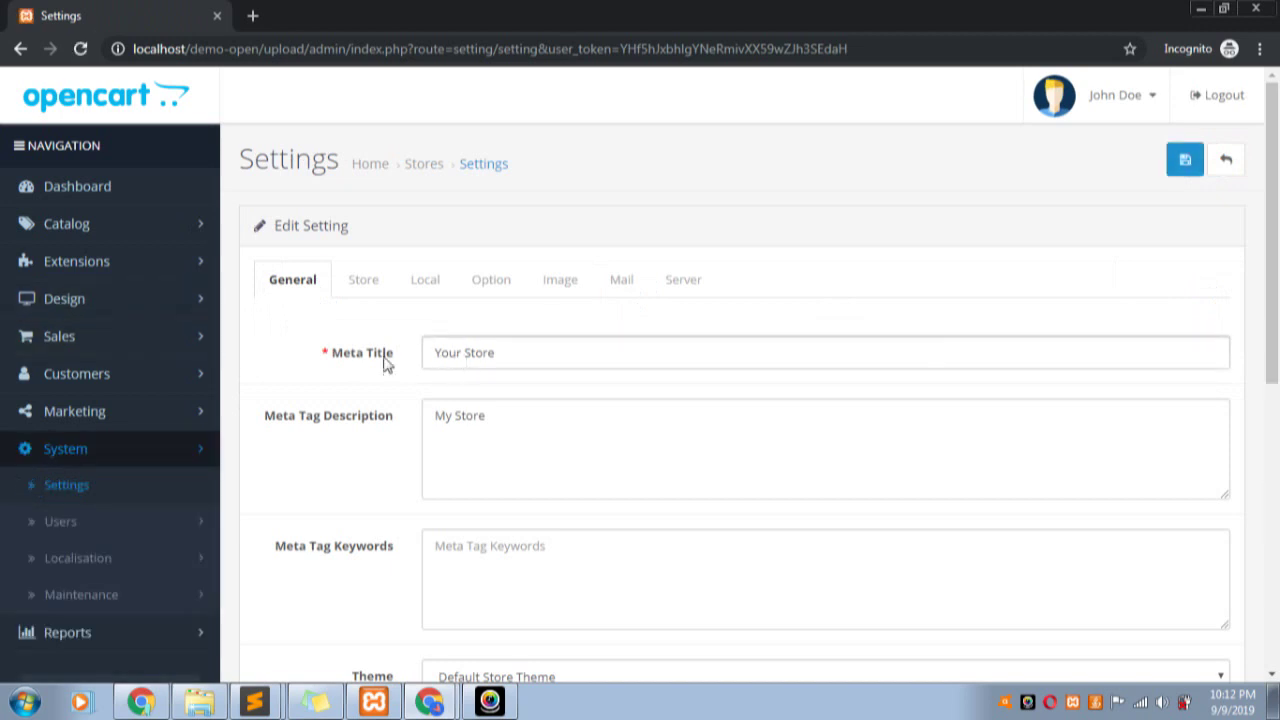
# Set the store's meta title to "Demo Opencart" in the general settings
pyautogui.moveTo(386, 349)
pyautogui.mouseDown()
pyautogui.moveTo(423, 351)
pyautogui.moveTo(380, 364)
pyautogui.mouseUp()
pyautogui.click(487, 355)
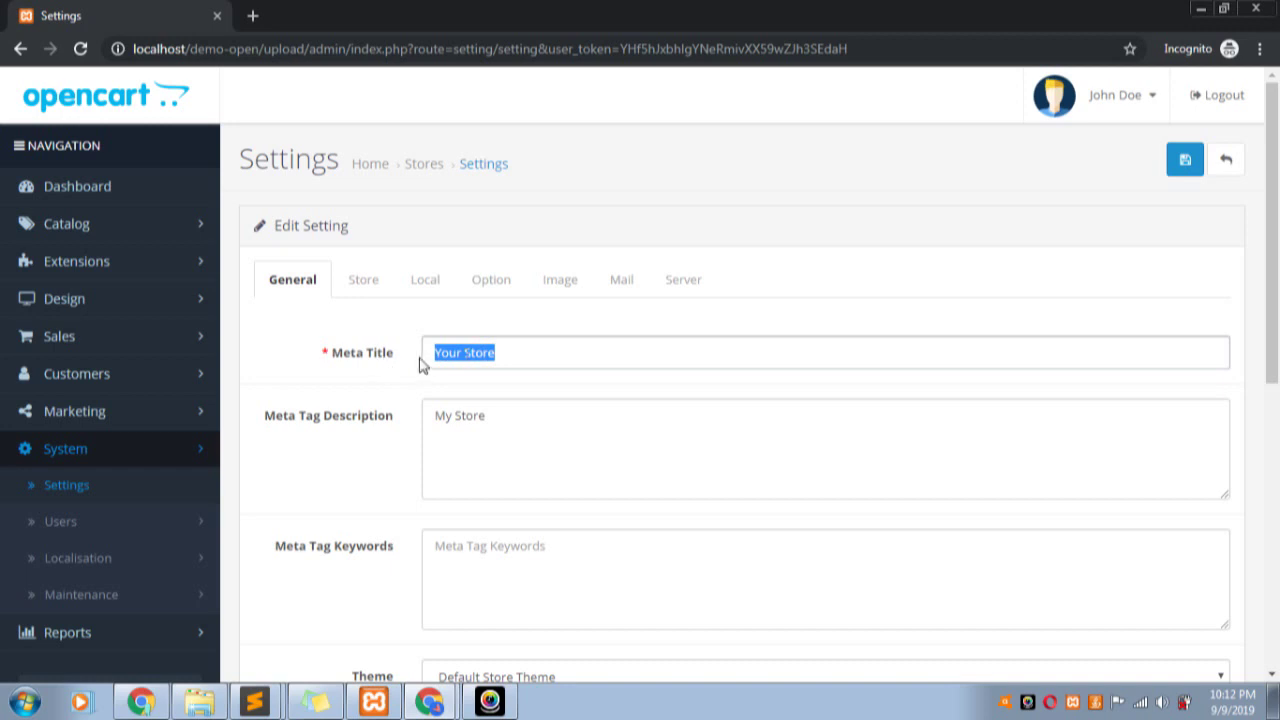
pyautogui.click(527, 360)
pyautogui.moveTo(528, 357); pyautogui.dragTo(383, 362)
pyautogui.write('Demo Opencart')
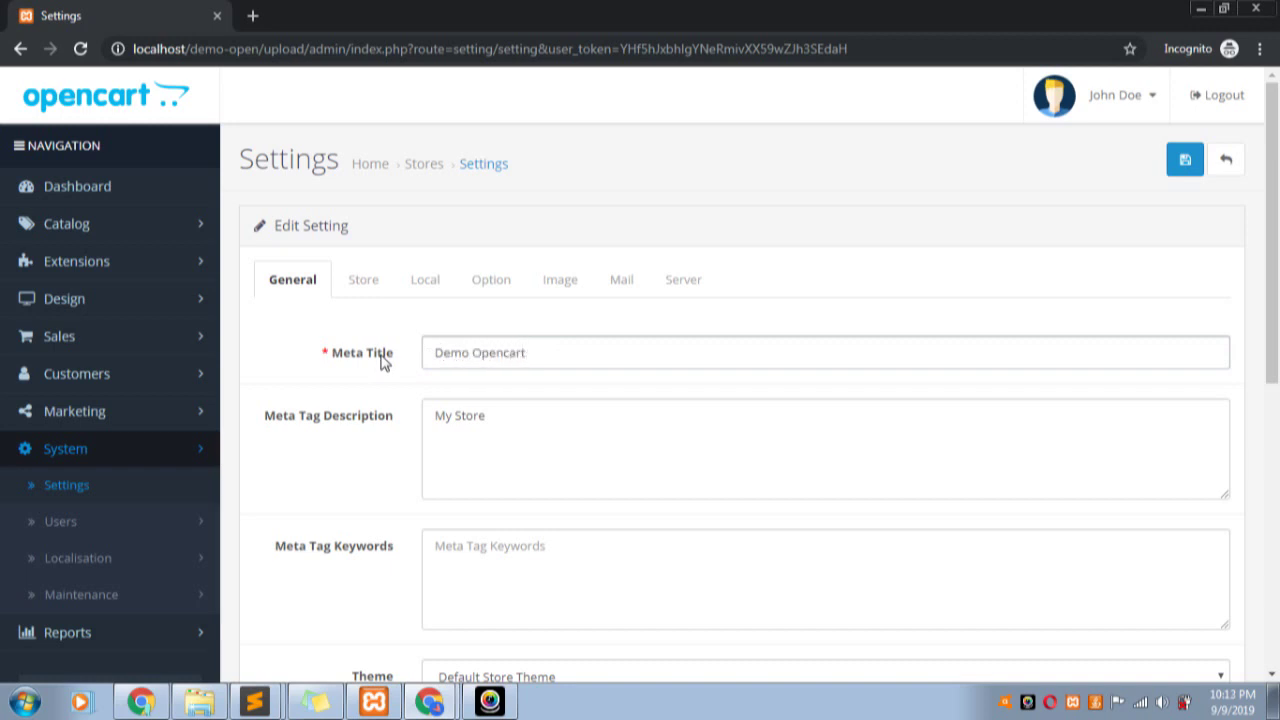
# Examine the meta tag description, meta tag keywords, theme and available default layouts in the general settings
pyautogui.click(464, 413)
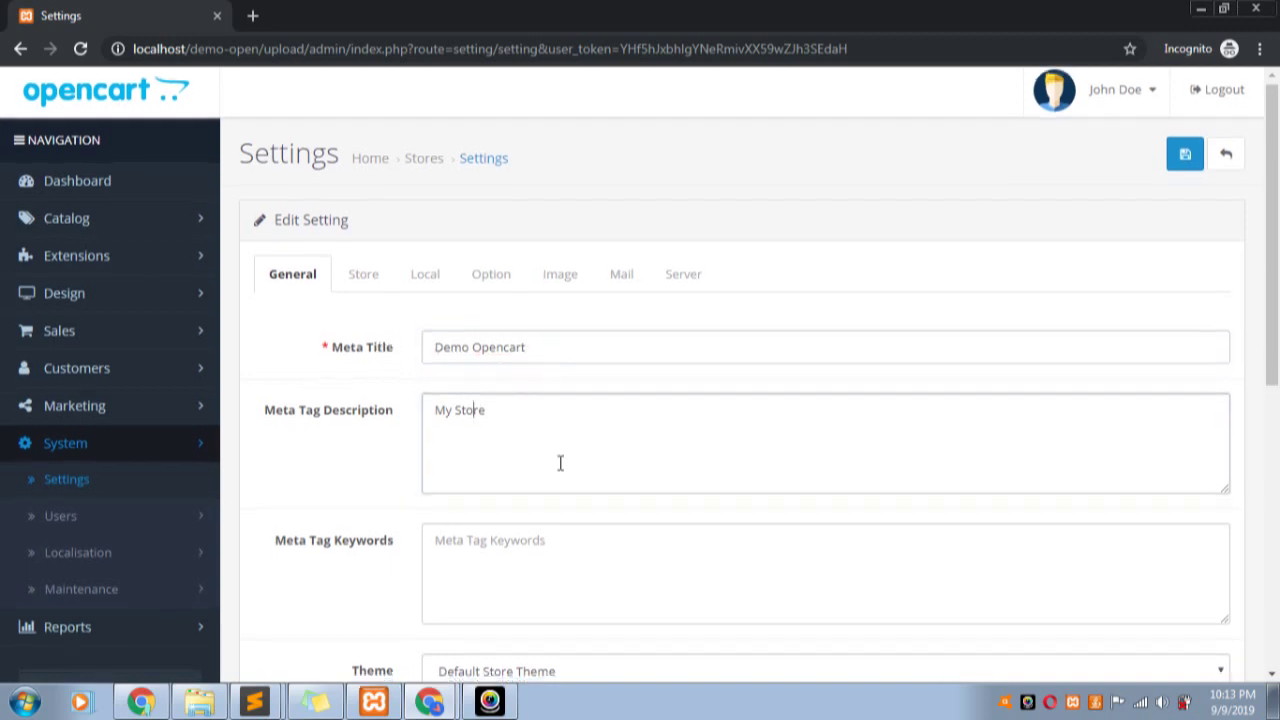
pyautogui.scroll(-1, 420, 400)
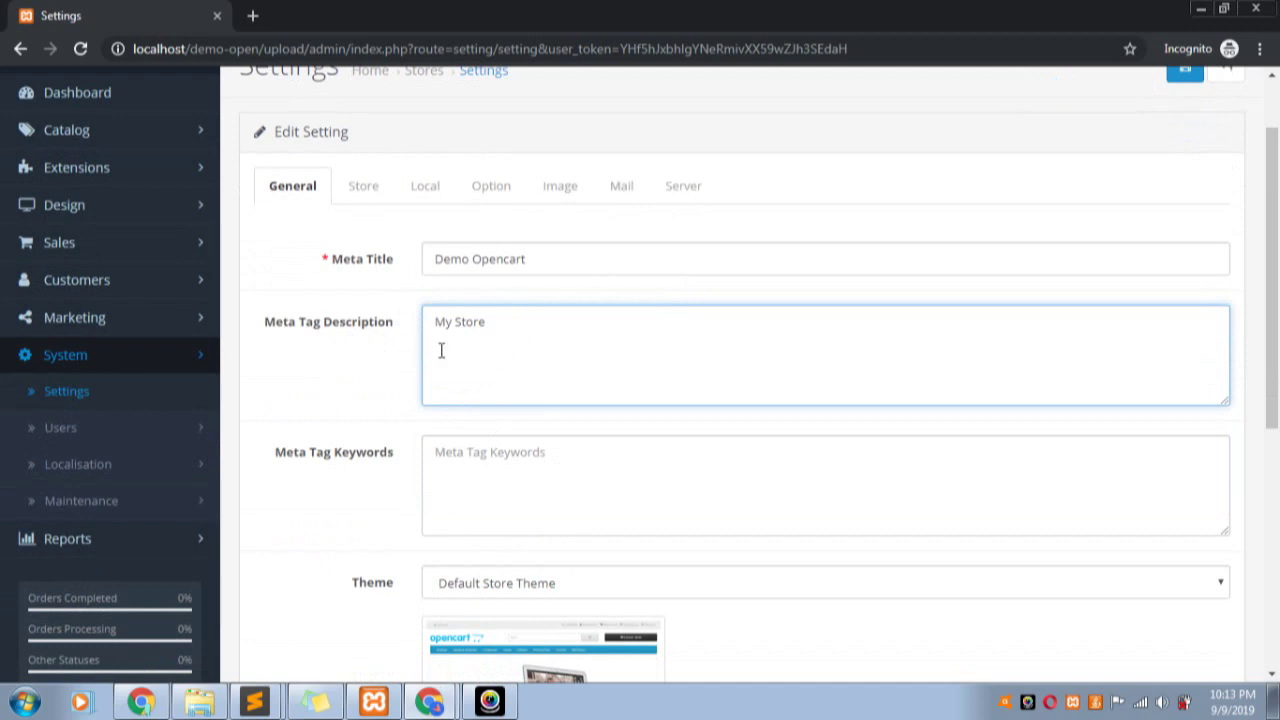
pyautogui.scroll(-2, 441, 350)
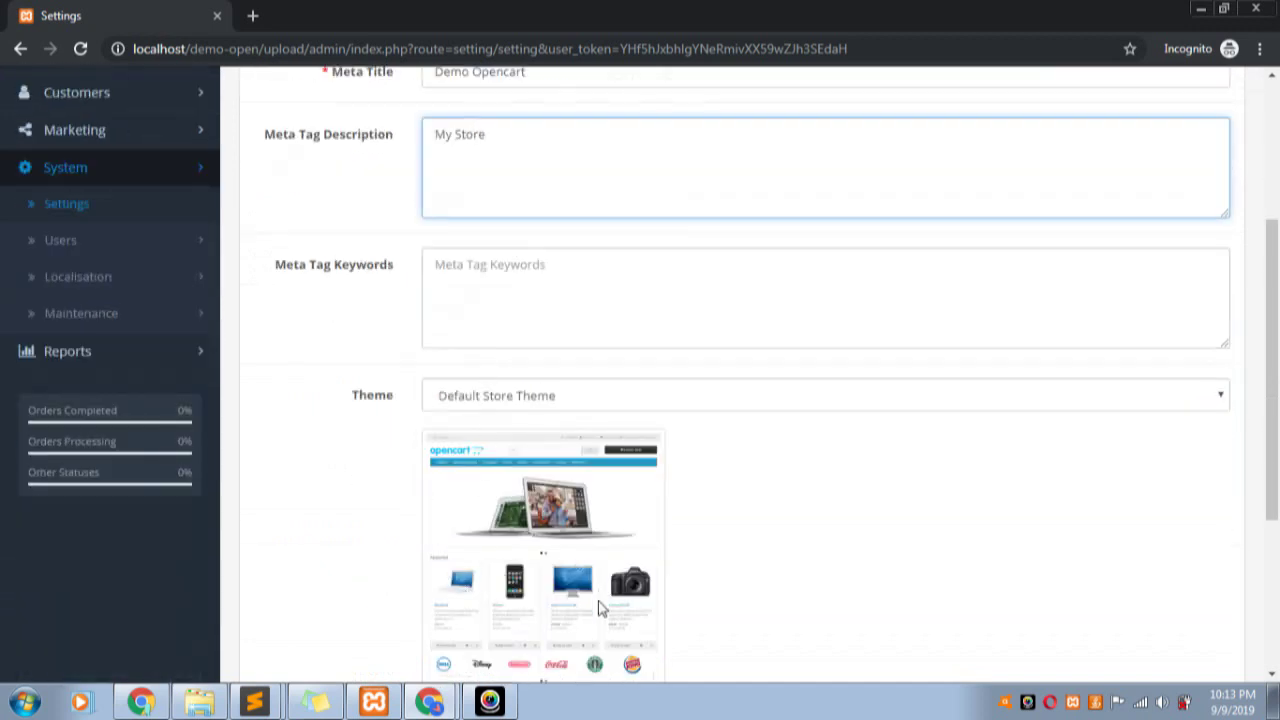
pyautogui.scroll(-3, 598, 585)
pyautogui.click(496, 514)
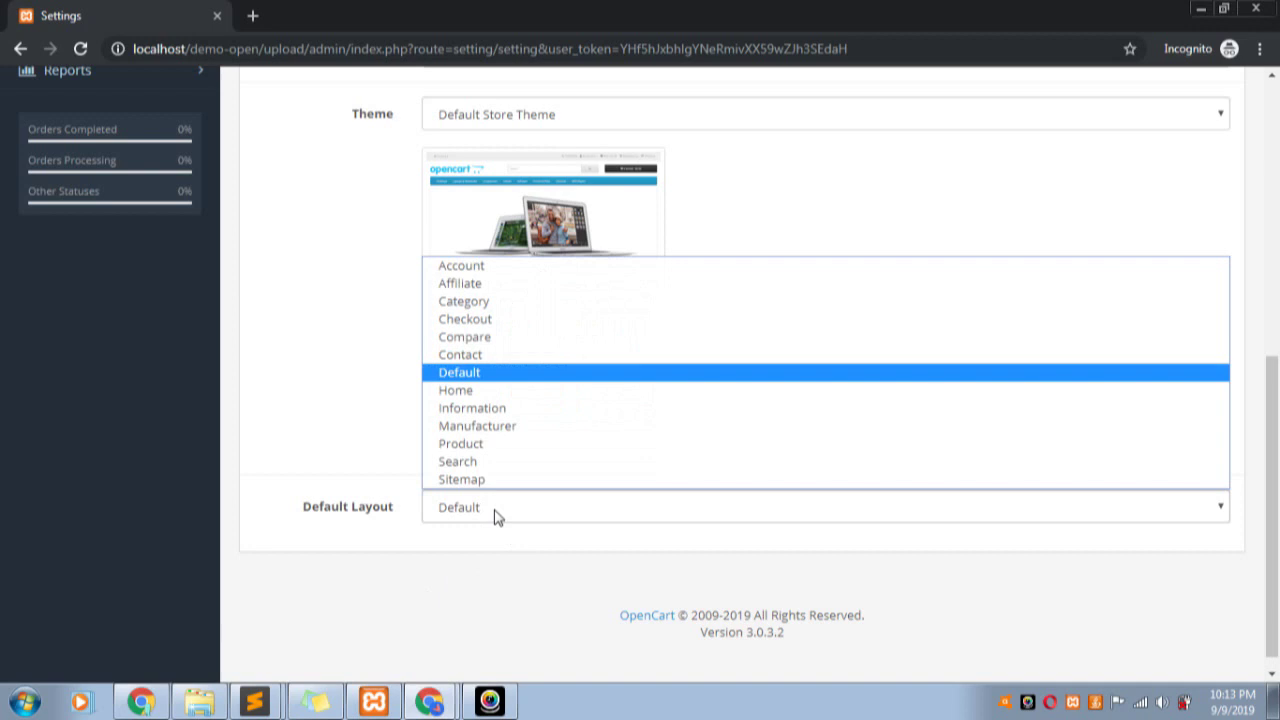
pyautogui.click(476, 374)
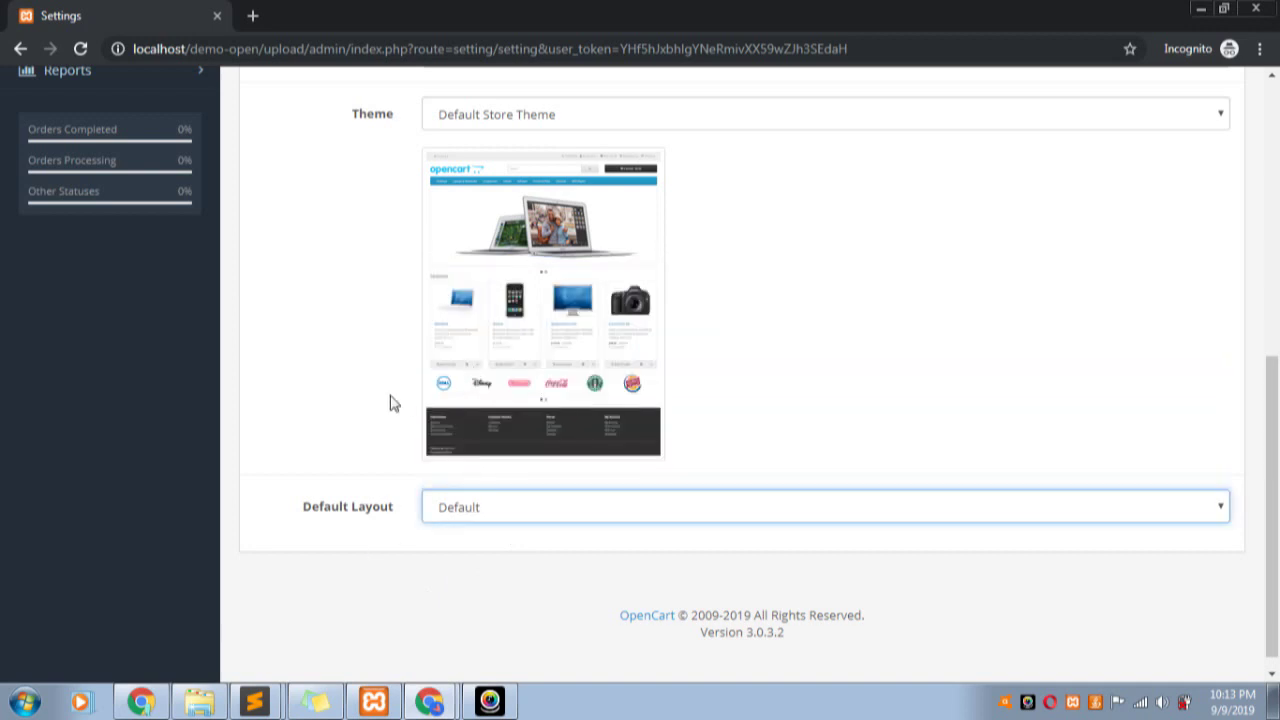
pyautogui.scroll(5, 266, 366)
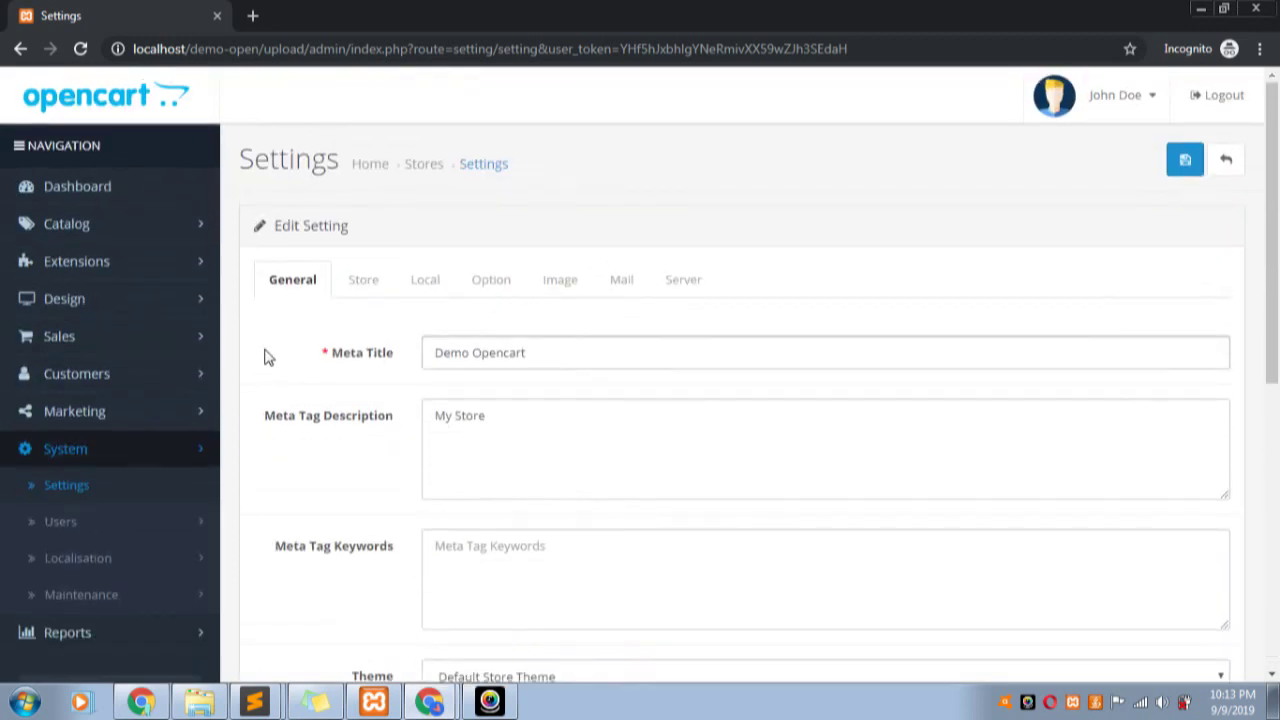
pyautogui.scroll(-6, 420, 483)
pyautogui.click(487, 487)
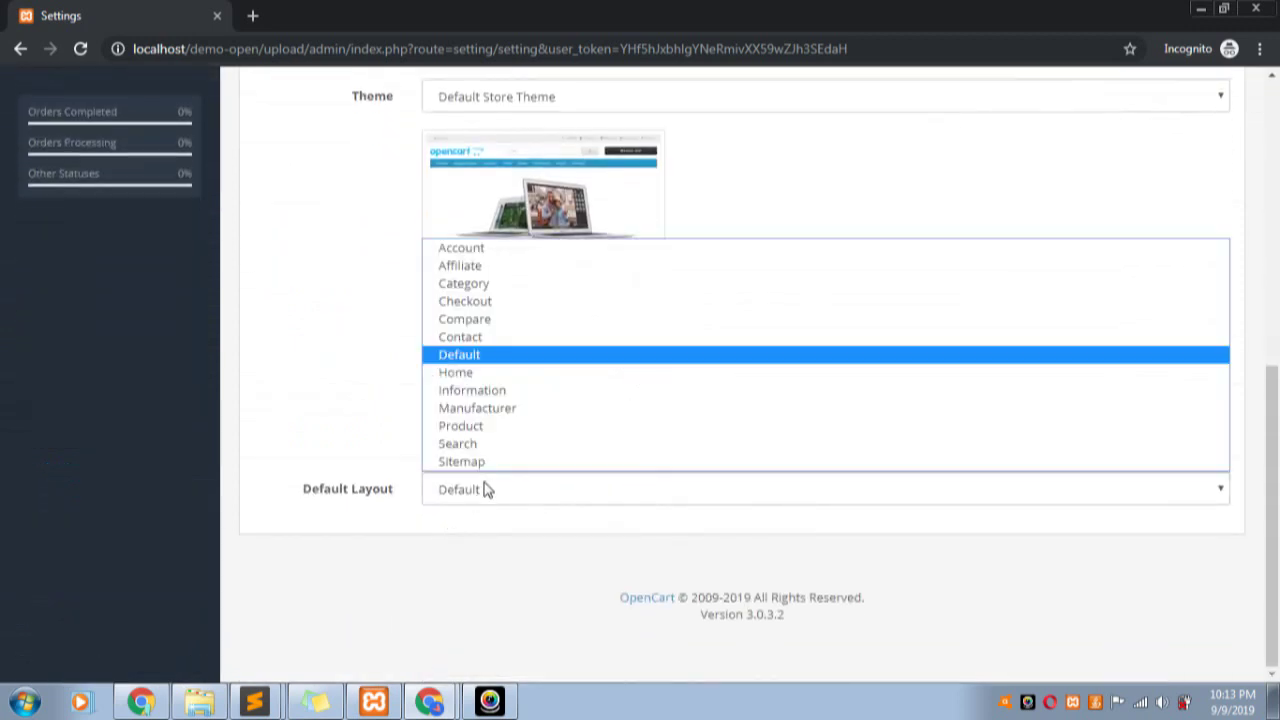
pyautogui.click(490, 362)
pyautogui.scroll(2, 286, 397)
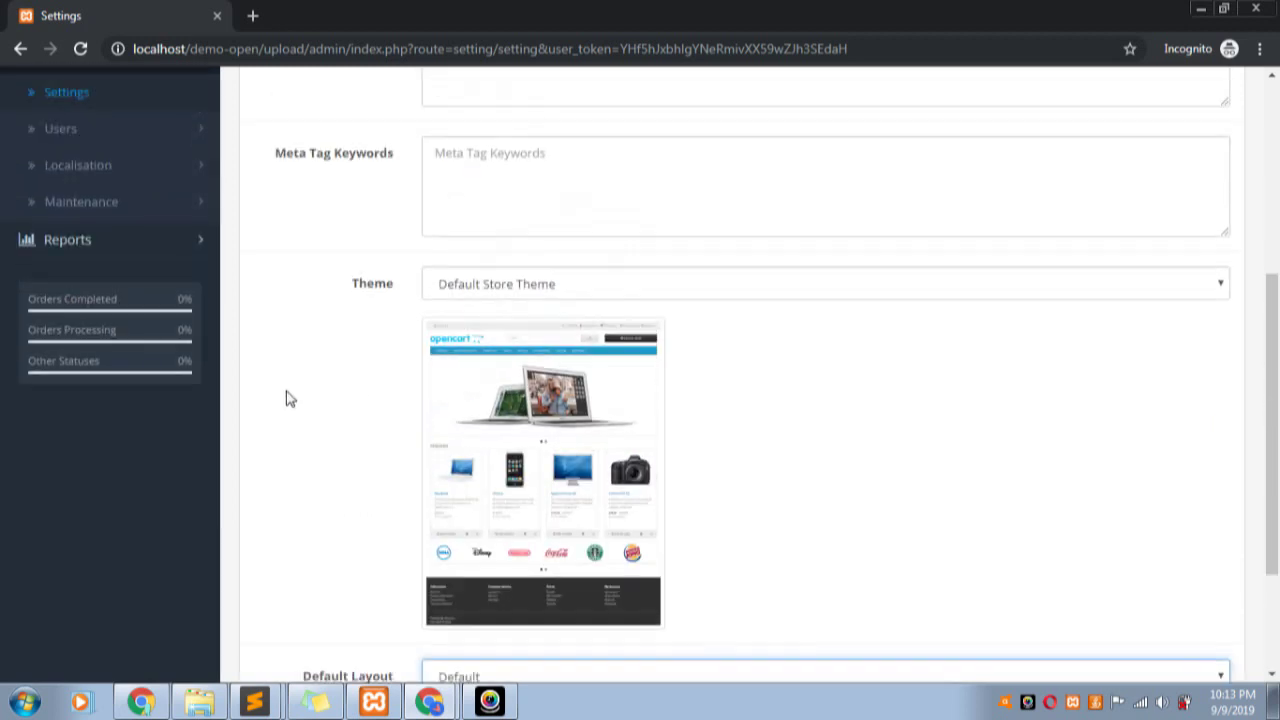
pyautogui.scroll(4, 286, 397)
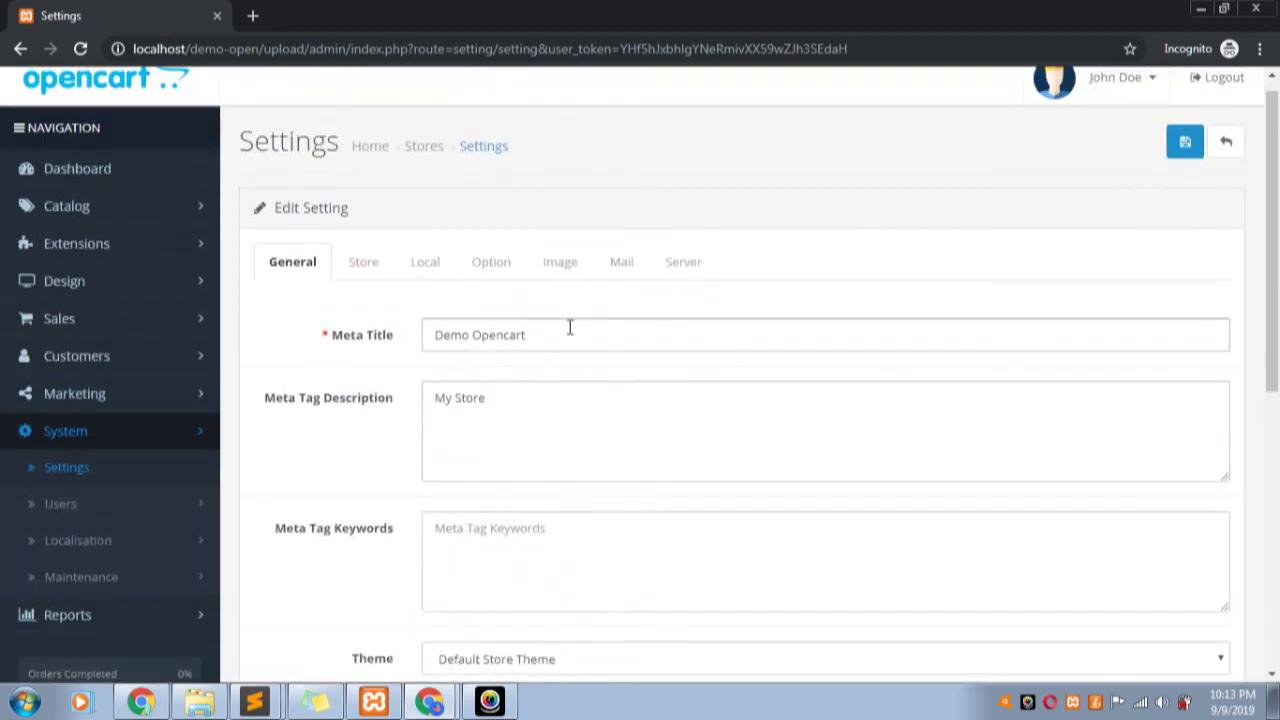
# Check the store name in the storefront header, and set the store name in the store settings to "Demo Opencart"
pyautogui.click(365, 273)
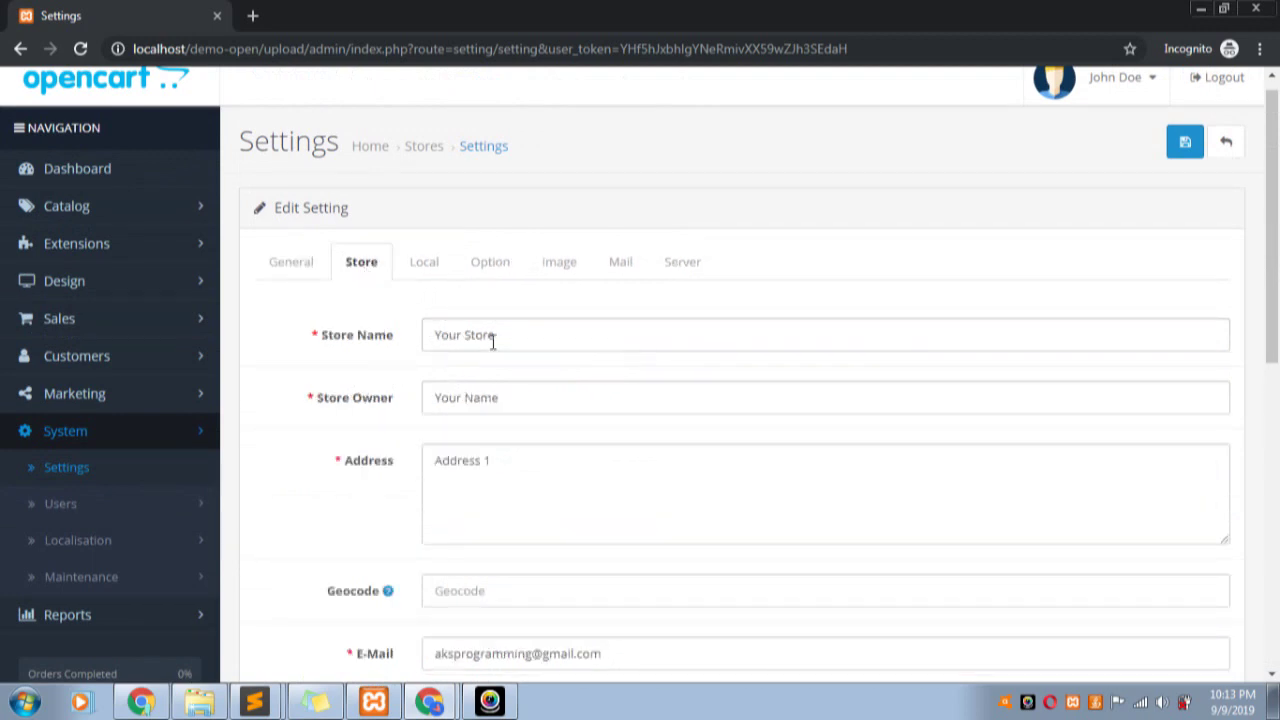
pyautogui.click(533, 342)
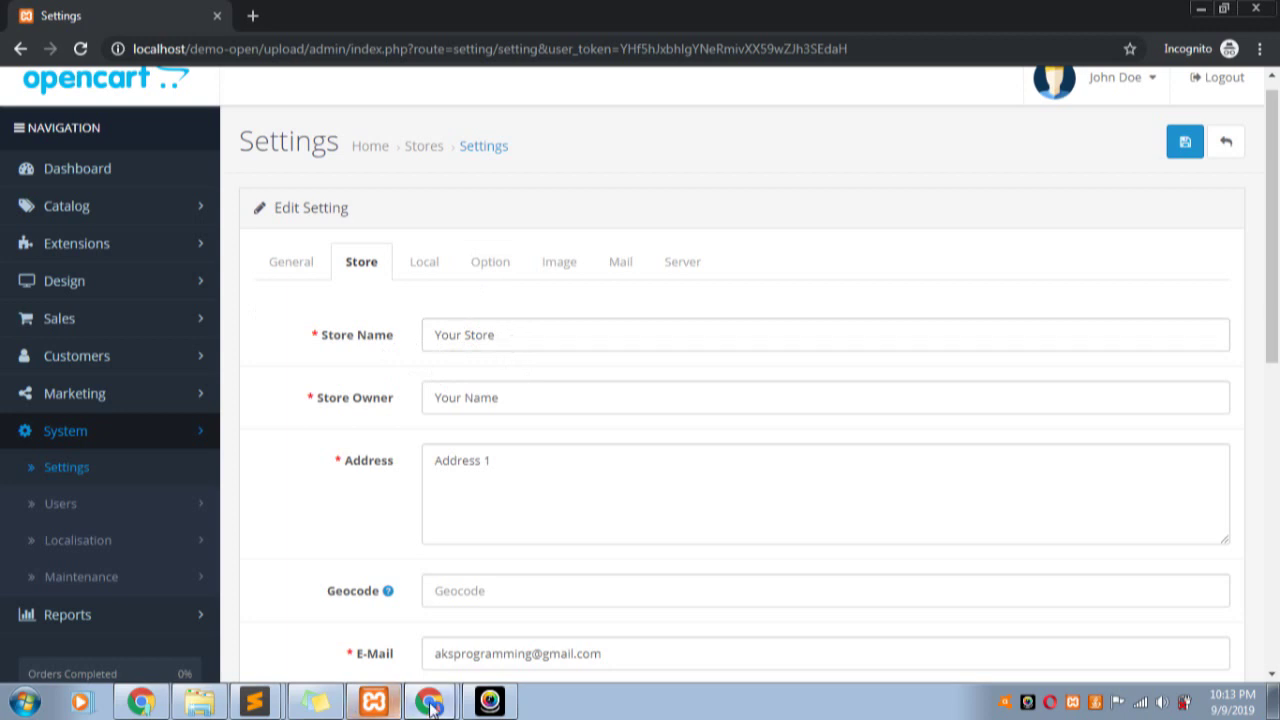
pyautogui.hotkey('alt', 'Tab')
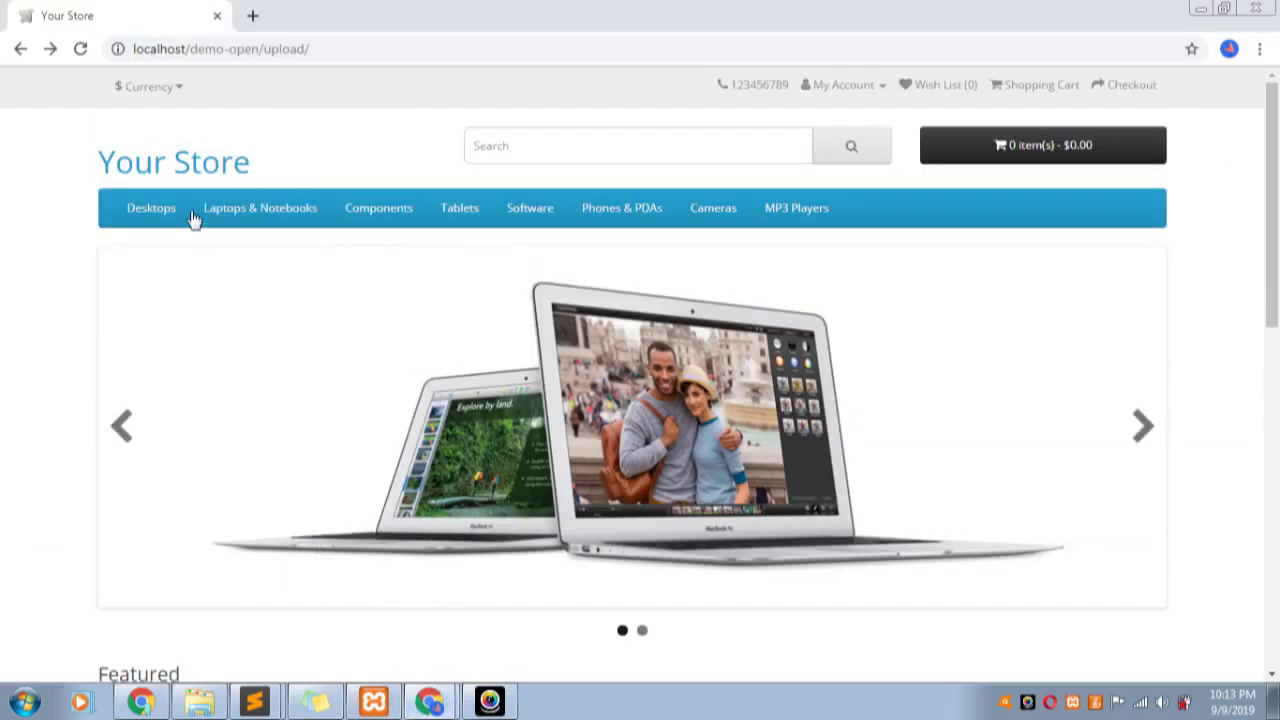
pyautogui.moveTo(255, 163); pyautogui.dragTo(92, 155)
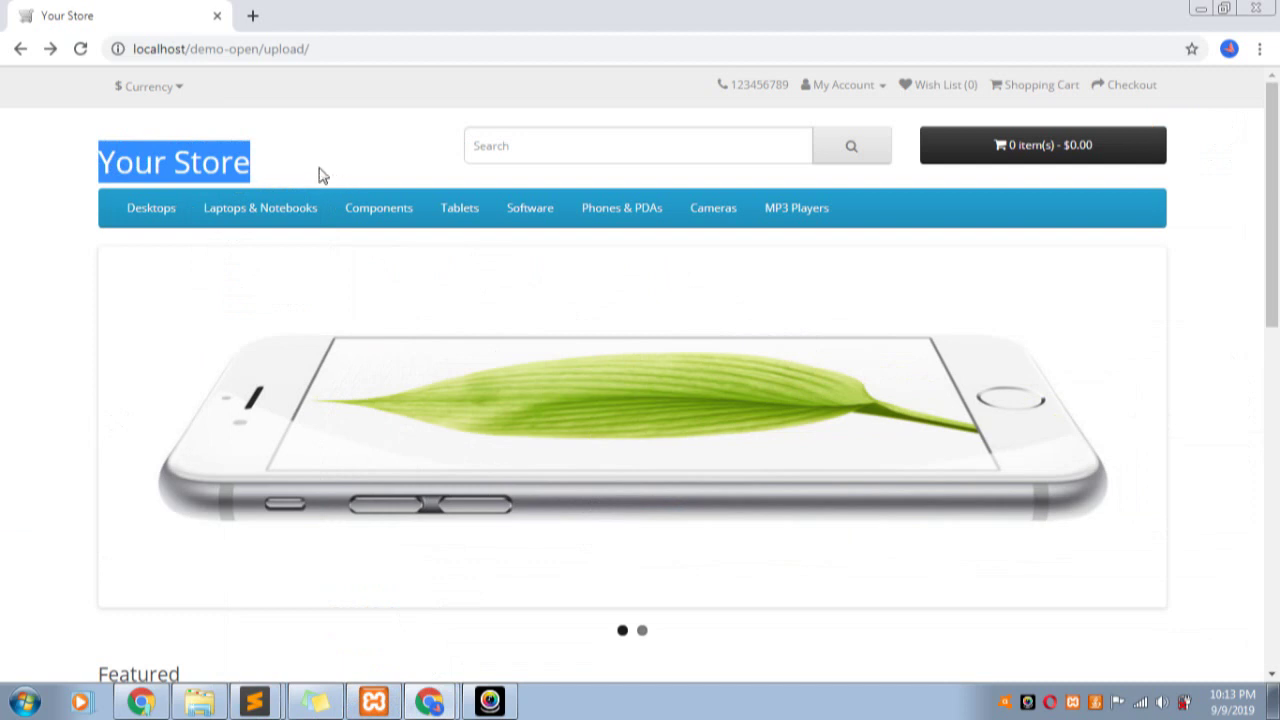
pyautogui.click(253, 164)
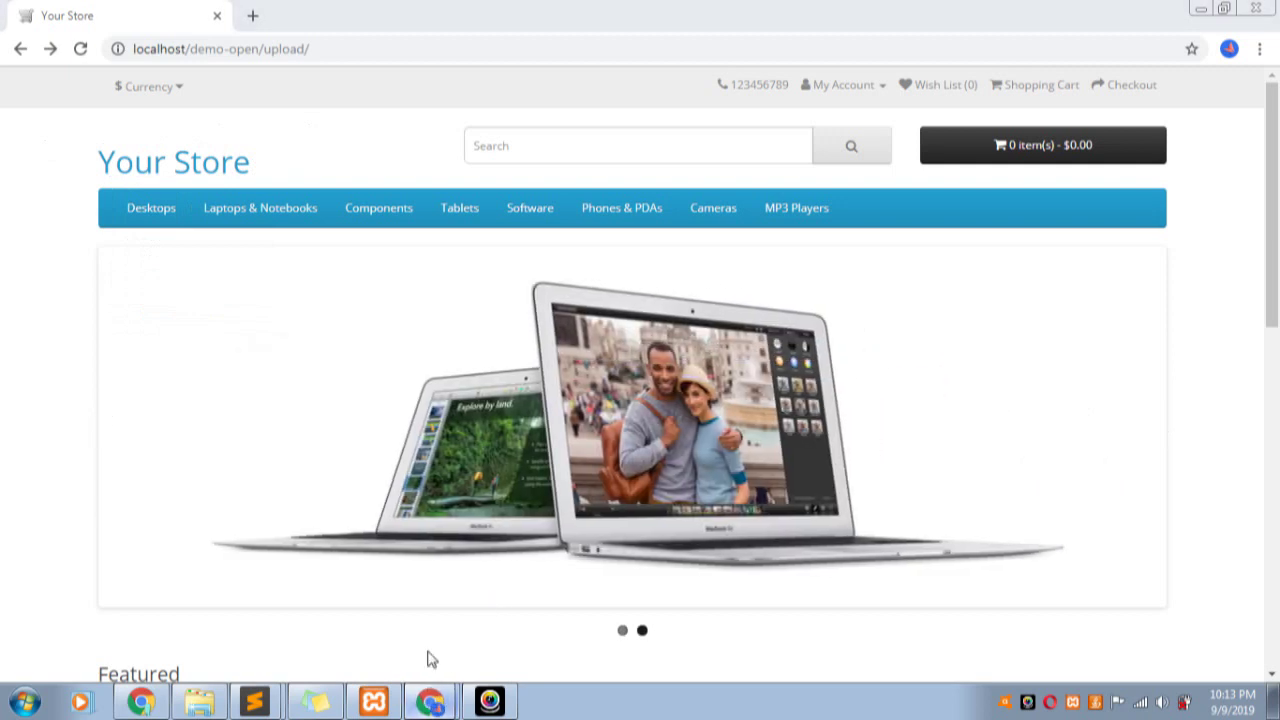
pyautogui.hotkey('alt', 'Tab')
pyautogui.moveTo(540, 337); pyautogui.dragTo(368, 333)
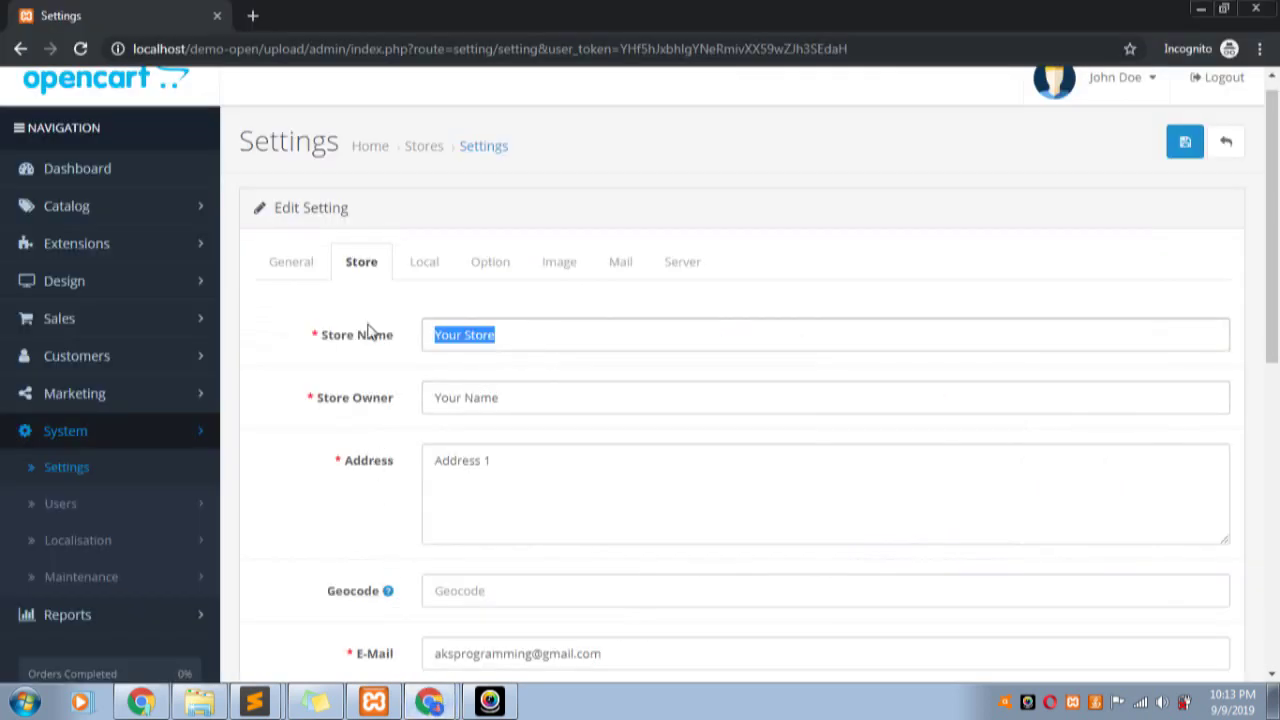
pyautogui.write('Demo Opencart')
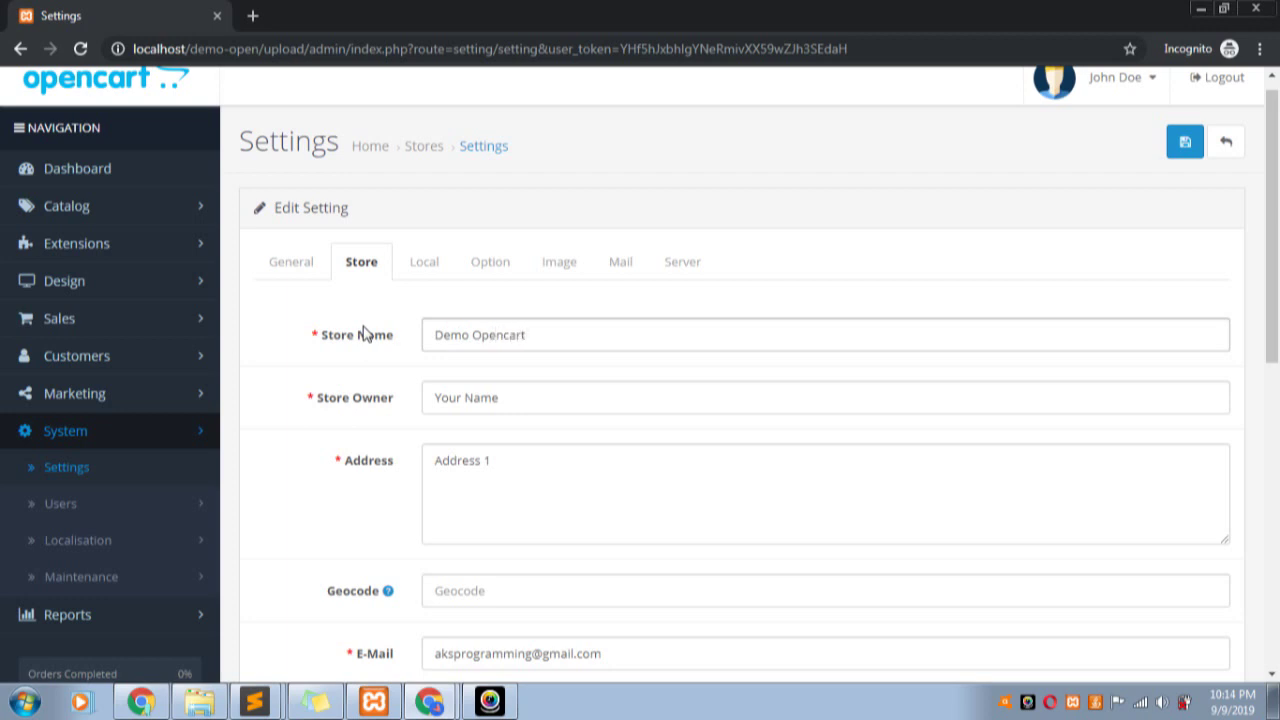
pyautogui.click(365, 333)
# Examine the remaining store details, including owner, address, geocode, e-mail, telephone, fax, image and opening times
pyautogui.moveTo(514, 397); pyautogui.dragTo(413, 403)
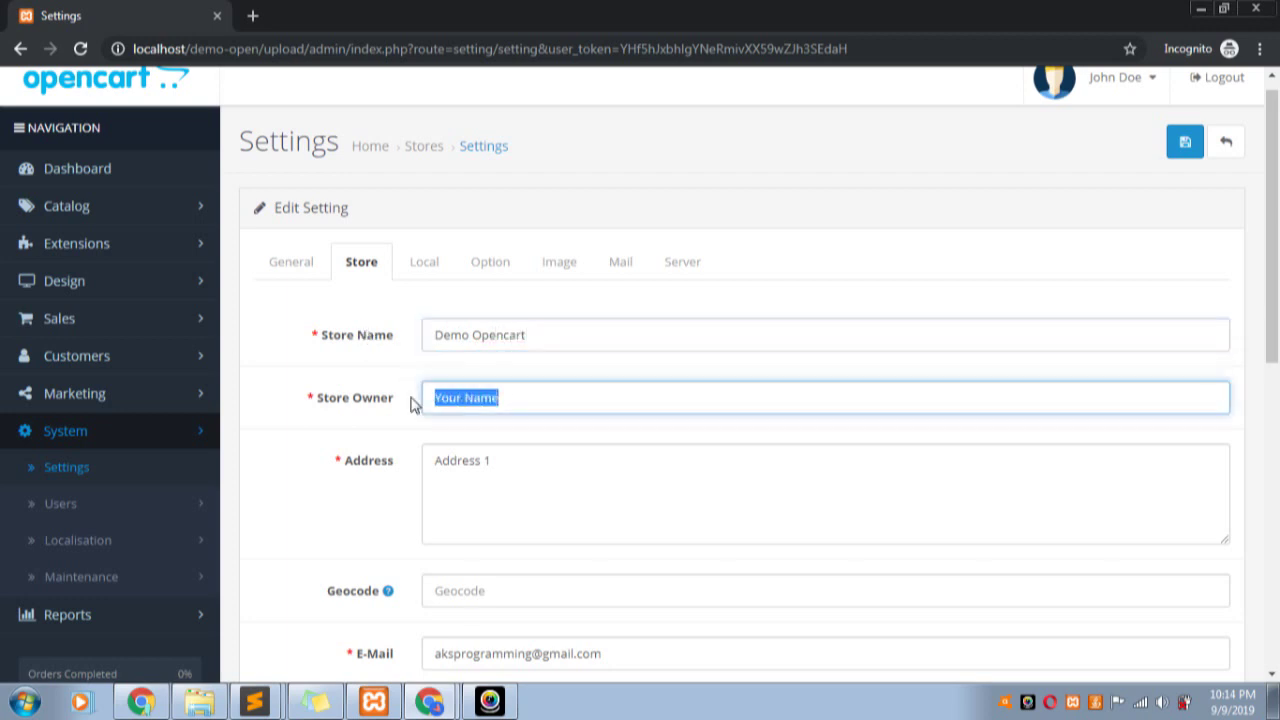
pyautogui.click(514, 403)
pyautogui.scroll(-2, 520, 403)
pyautogui.moveTo(529, 323); pyautogui.dragTo(396, 278)
pyautogui.click(474, 403)
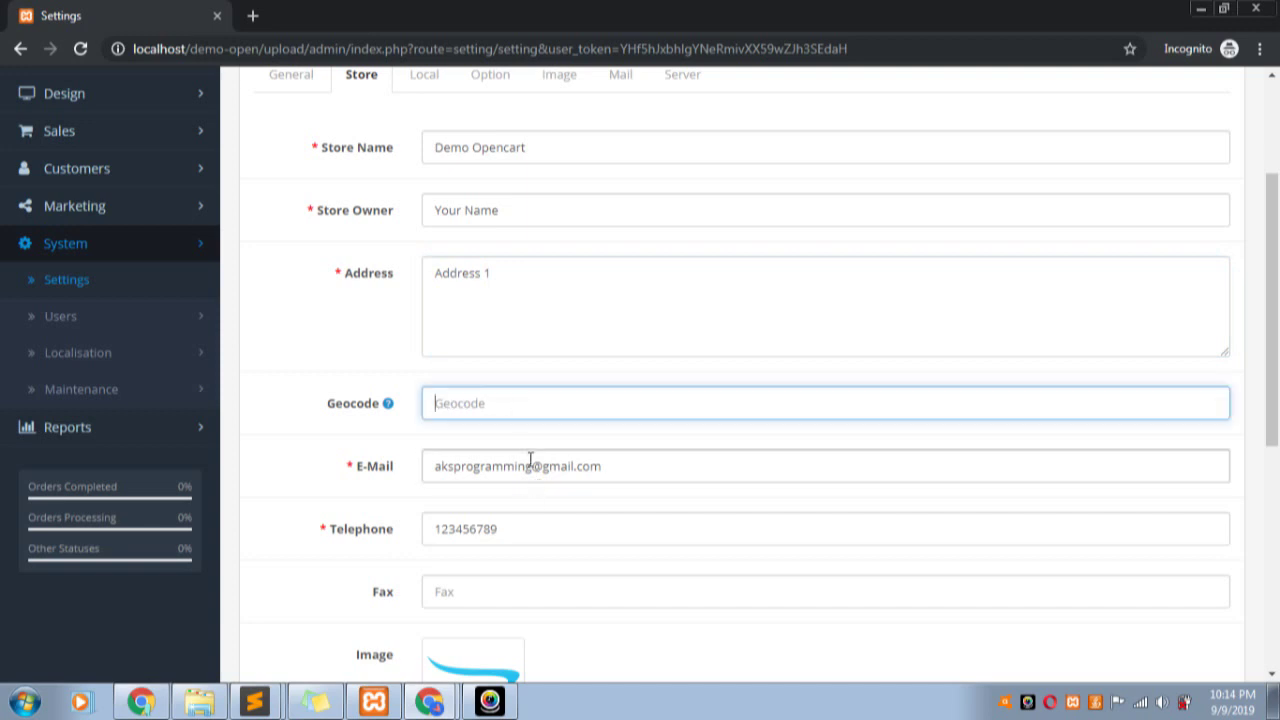
pyautogui.scroll(-1, 530, 460)
pyautogui.moveTo(565, 374); pyautogui.dragTo(426, 371)
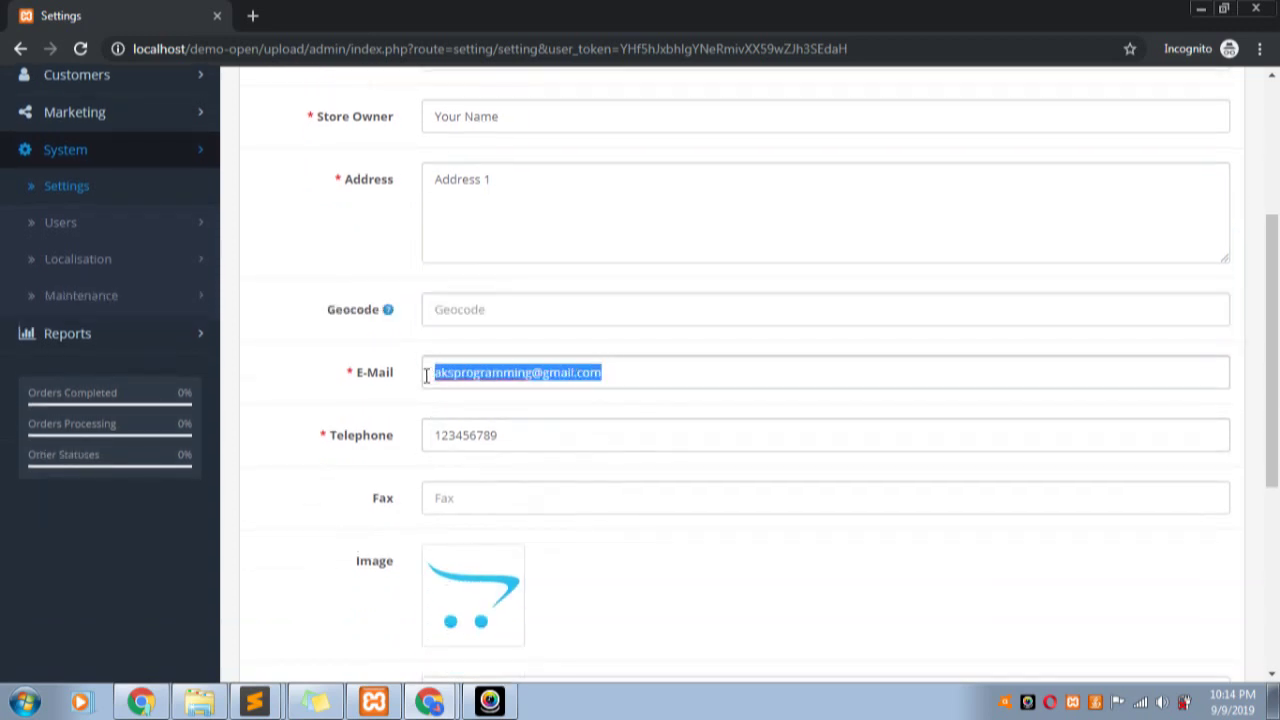
pyautogui.click(463, 446)
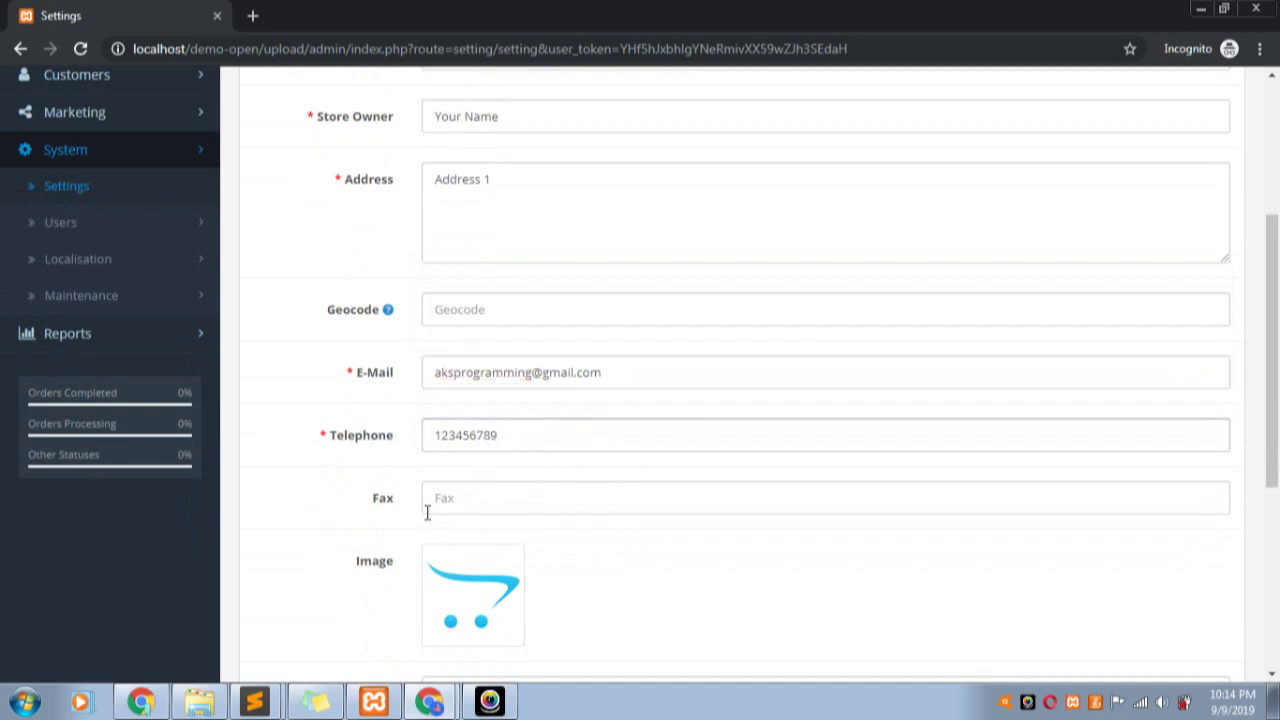
pyautogui.scroll(-2, 474, 560)
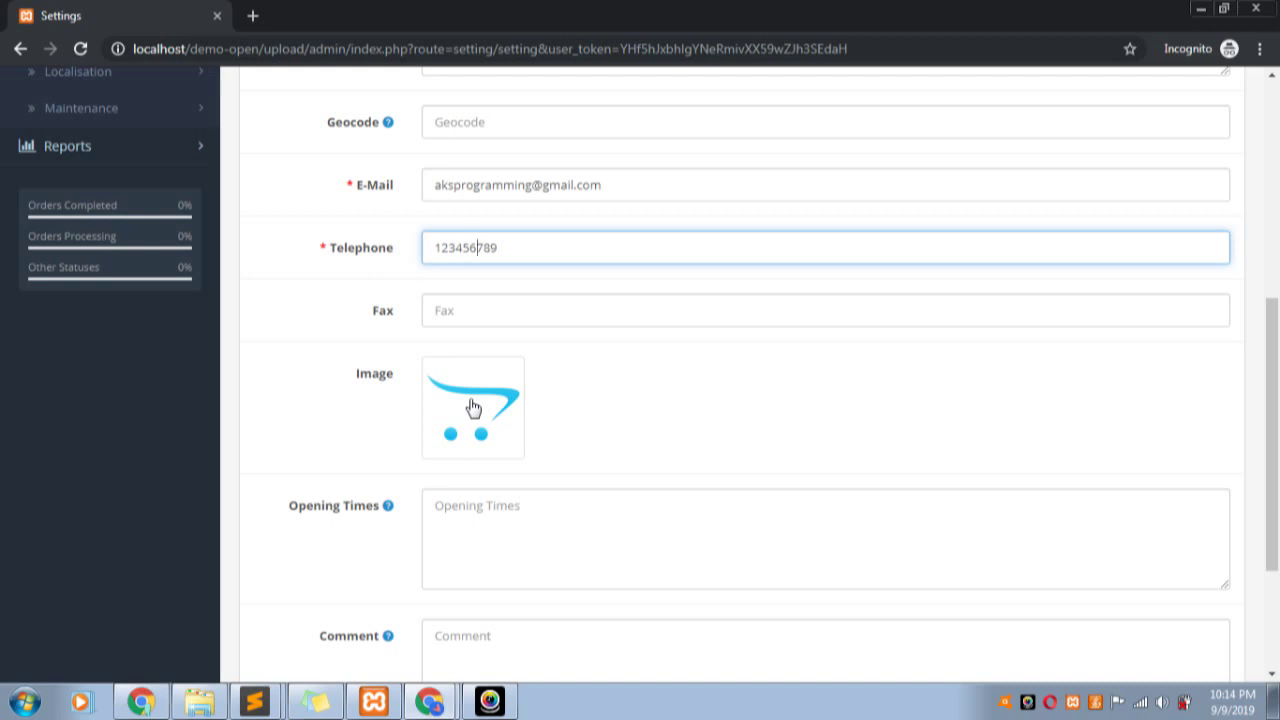
pyautogui.scroll(-3, 508, 506)
pyautogui.scroll(5, 454, 380)
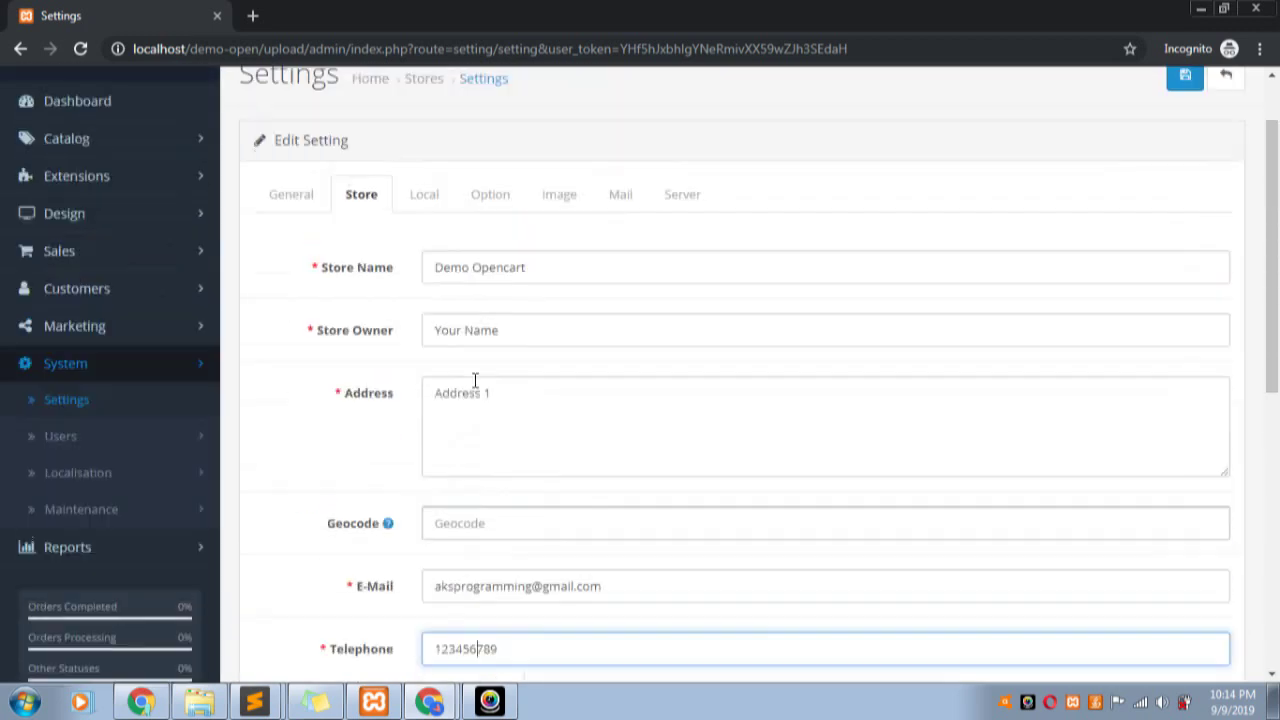
pyautogui.scroll(2, 460, 420)
pyautogui.scroll(-1, 457, 414)
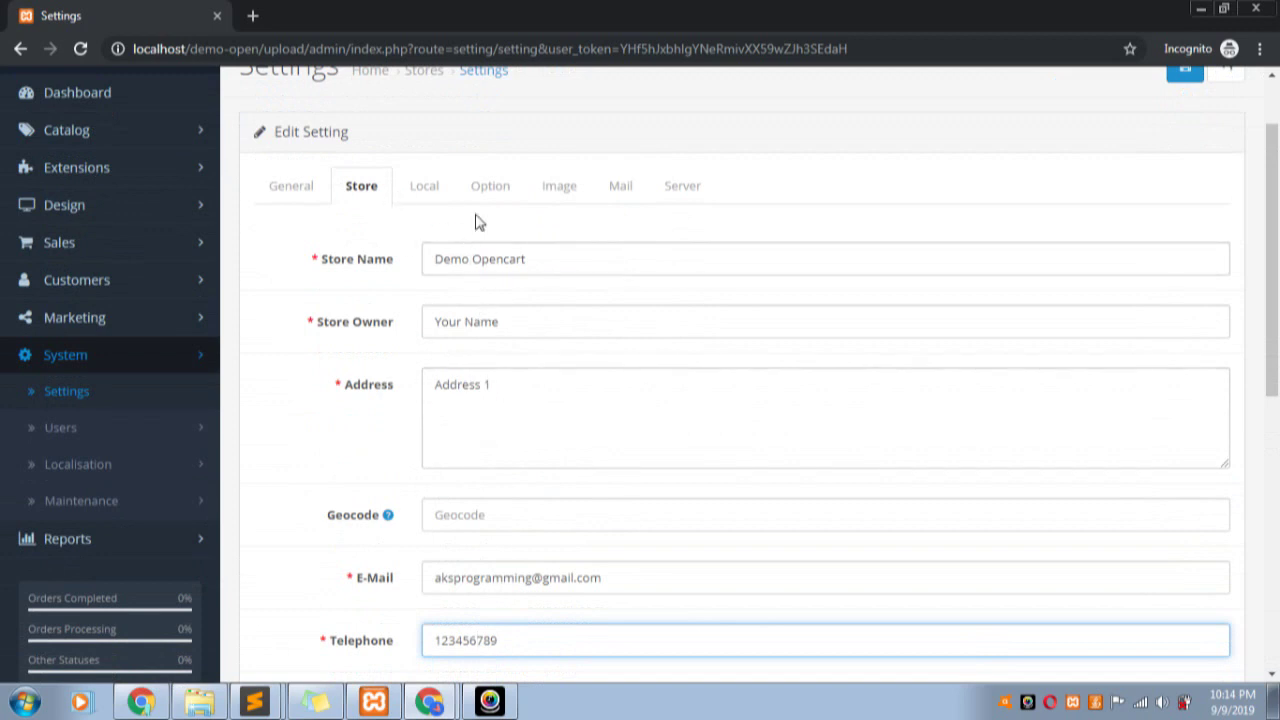
# Set the store logo in the store's image settings to the existing opencart-logo.png
pyautogui.click(560, 187)
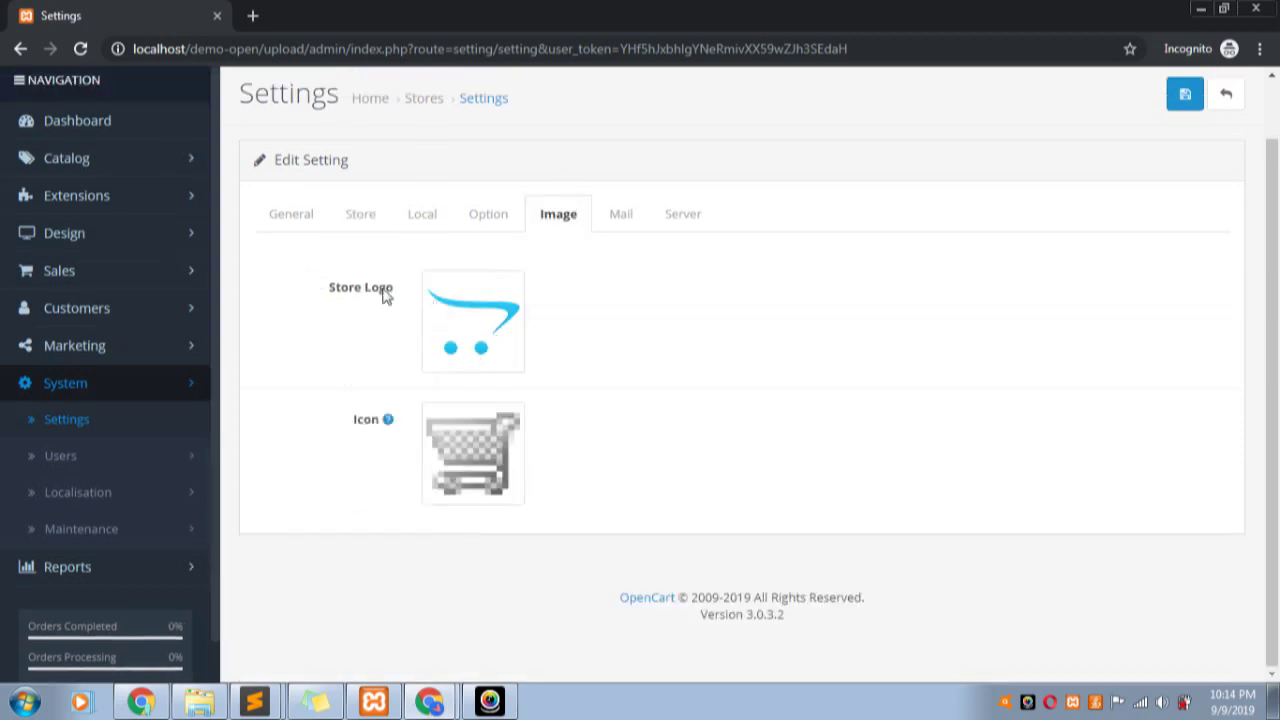
pyautogui.moveTo(352, 300); pyautogui.dragTo(397, 297)
pyautogui.moveTo(346, 434); pyautogui.dragTo(482, 418)
pyautogui.click(782, 347)
pyautogui.click(484, 313)
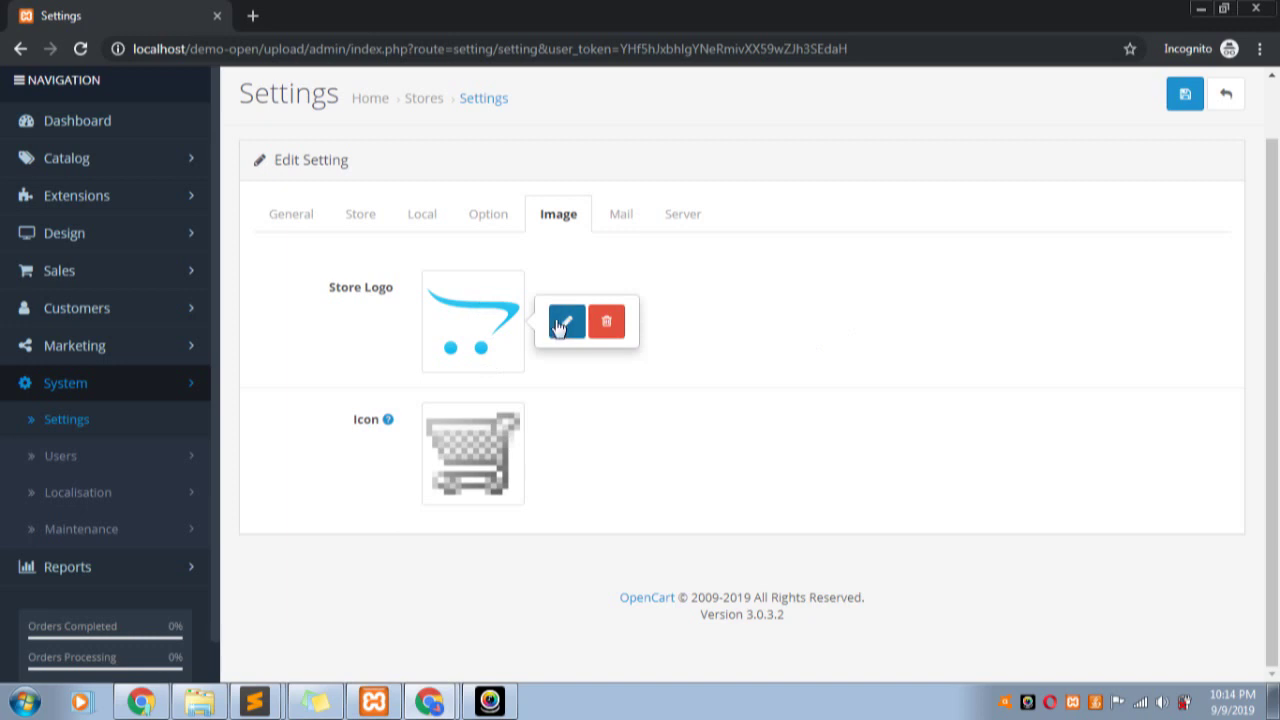
pyautogui.click(435, 321)
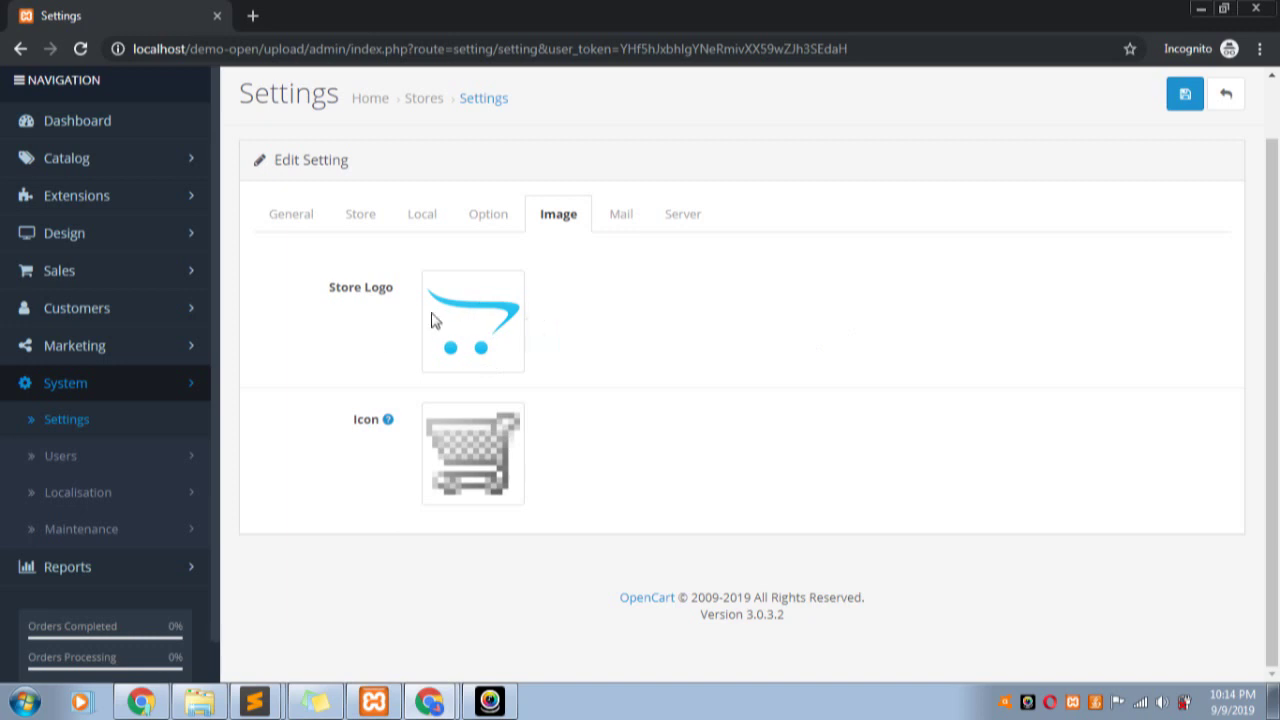
pyautogui.click(479, 323)
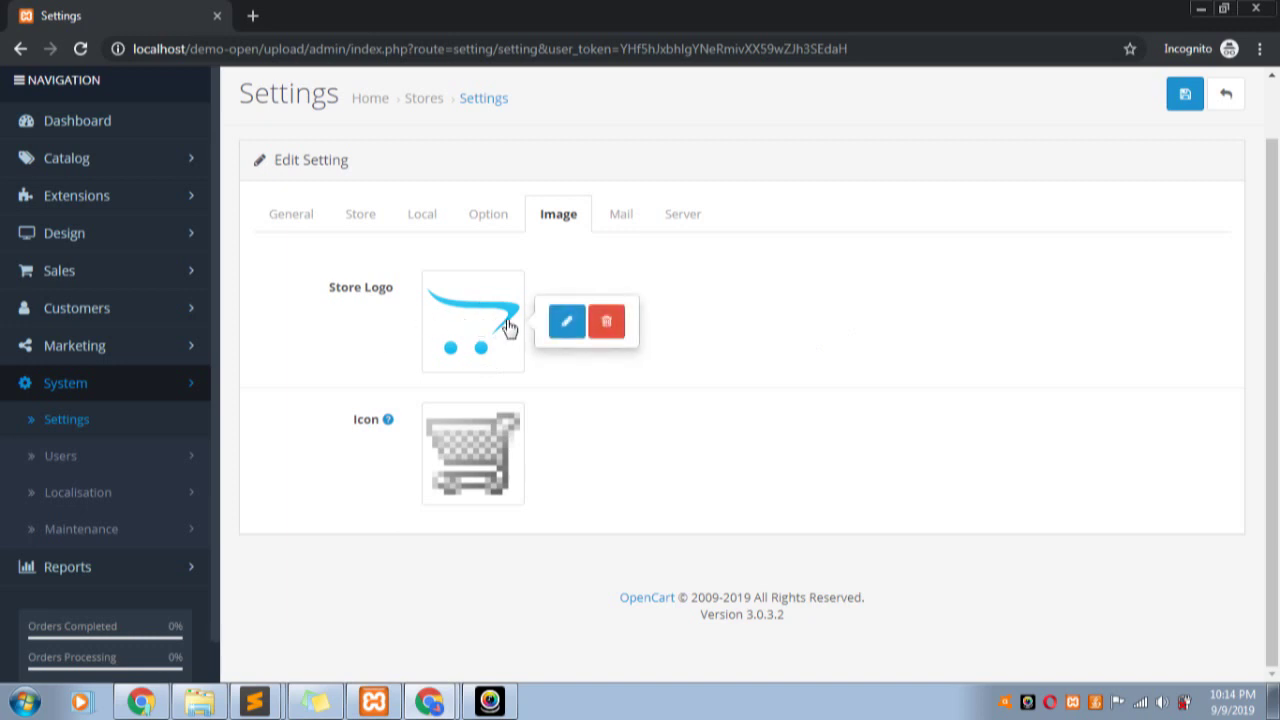
pyautogui.click(566, 321)
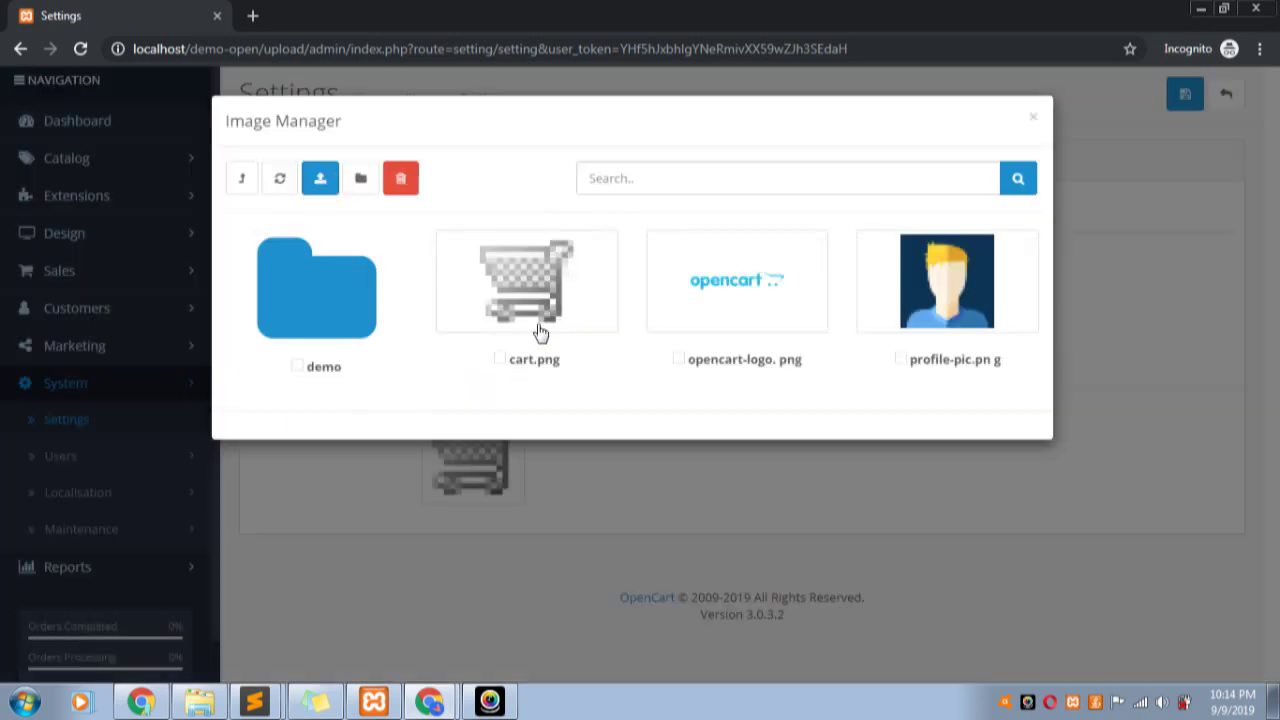
pyautogui.click(749, 281)
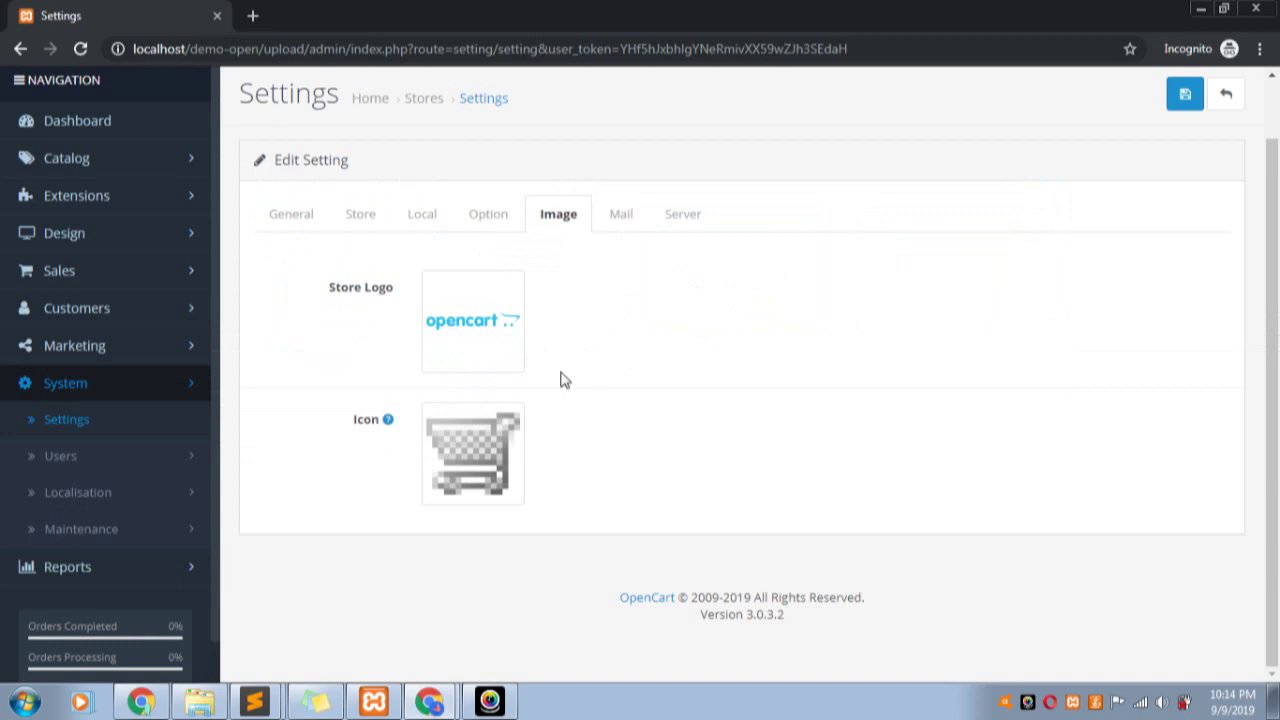
# Upload icon1.png from the Music library's image folder and set it as the store icon
pyautogui.click(484, 454)
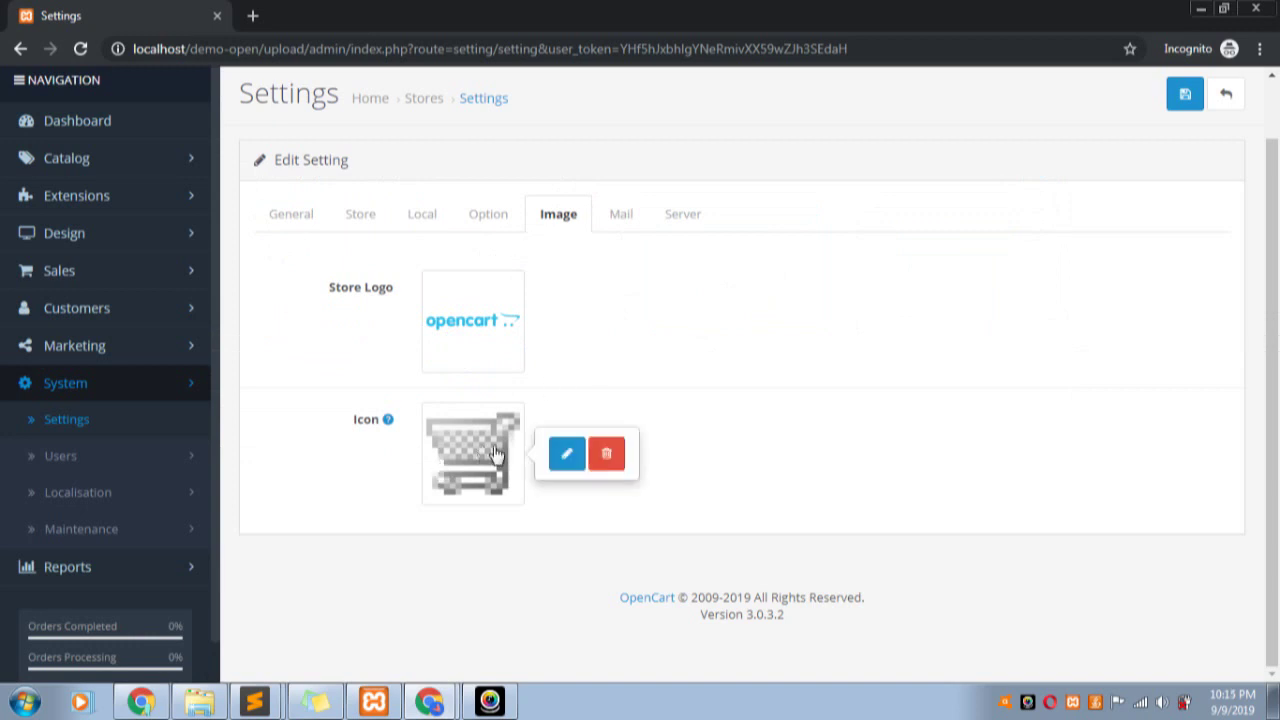
pyautogui.click(564, 456)
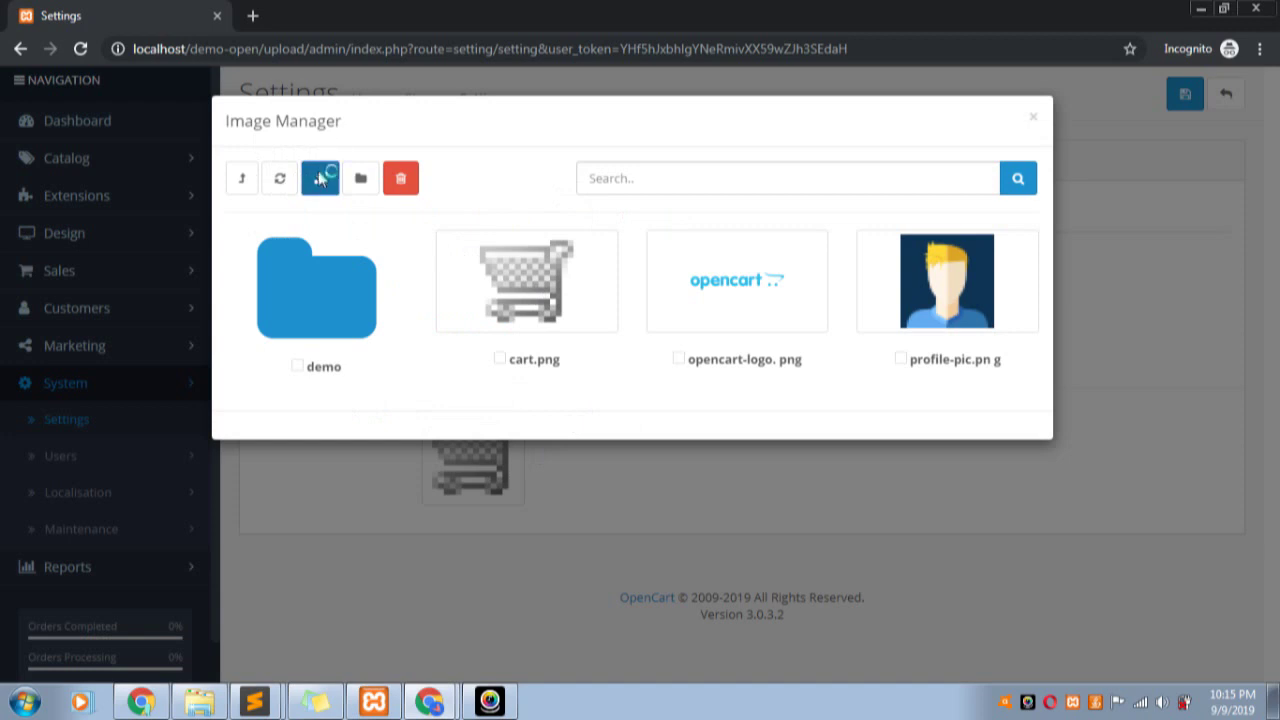
pyautogui.click(320, 184)
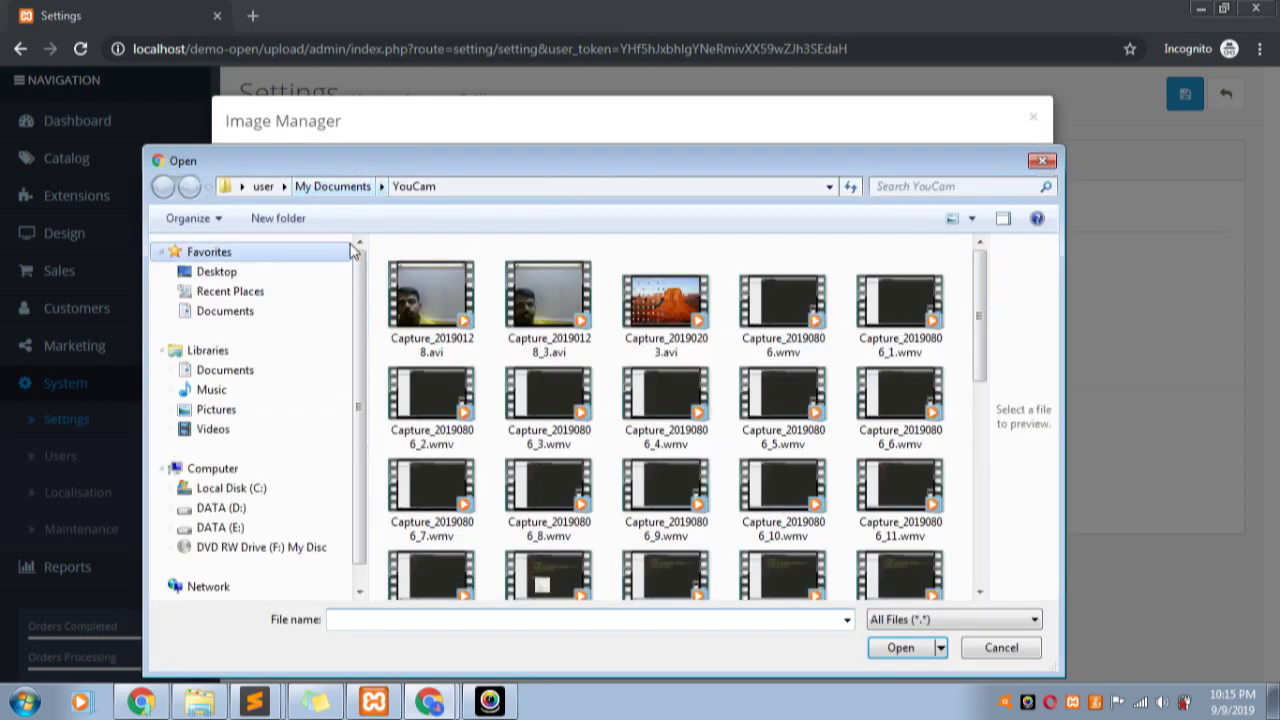
pyautogui.click(335, 189)
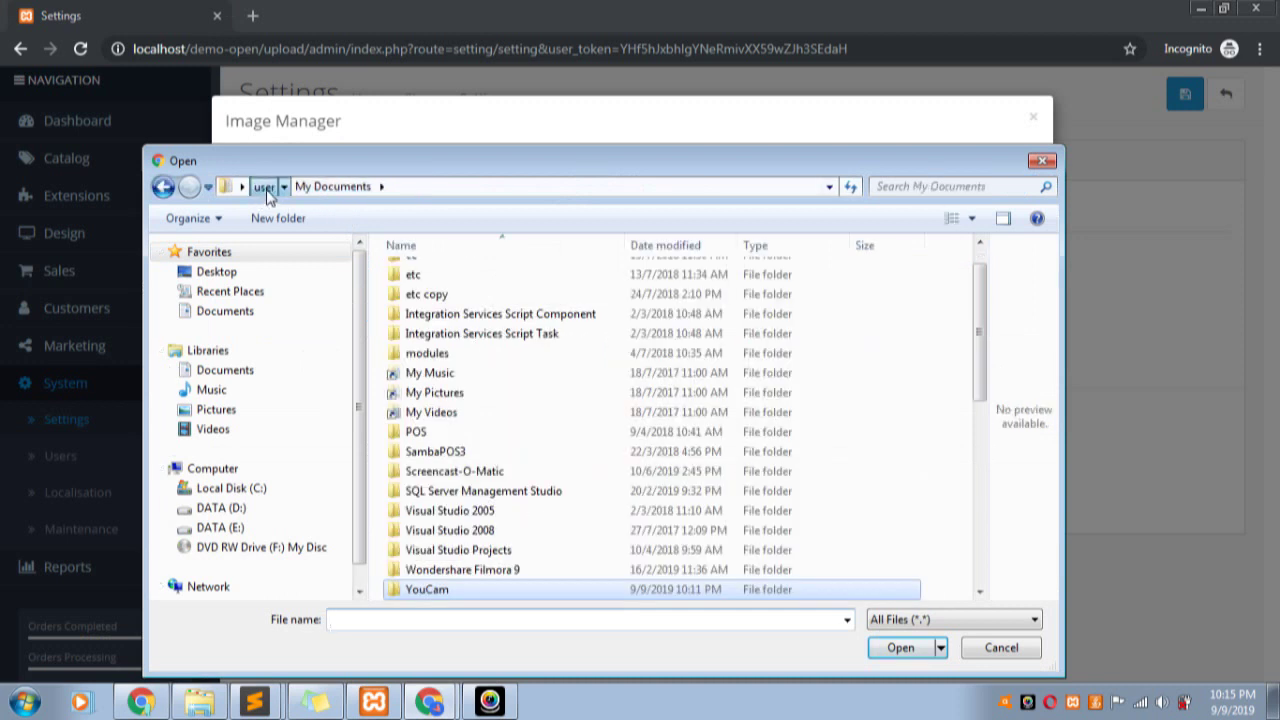
pyautogui.click(214, 392)
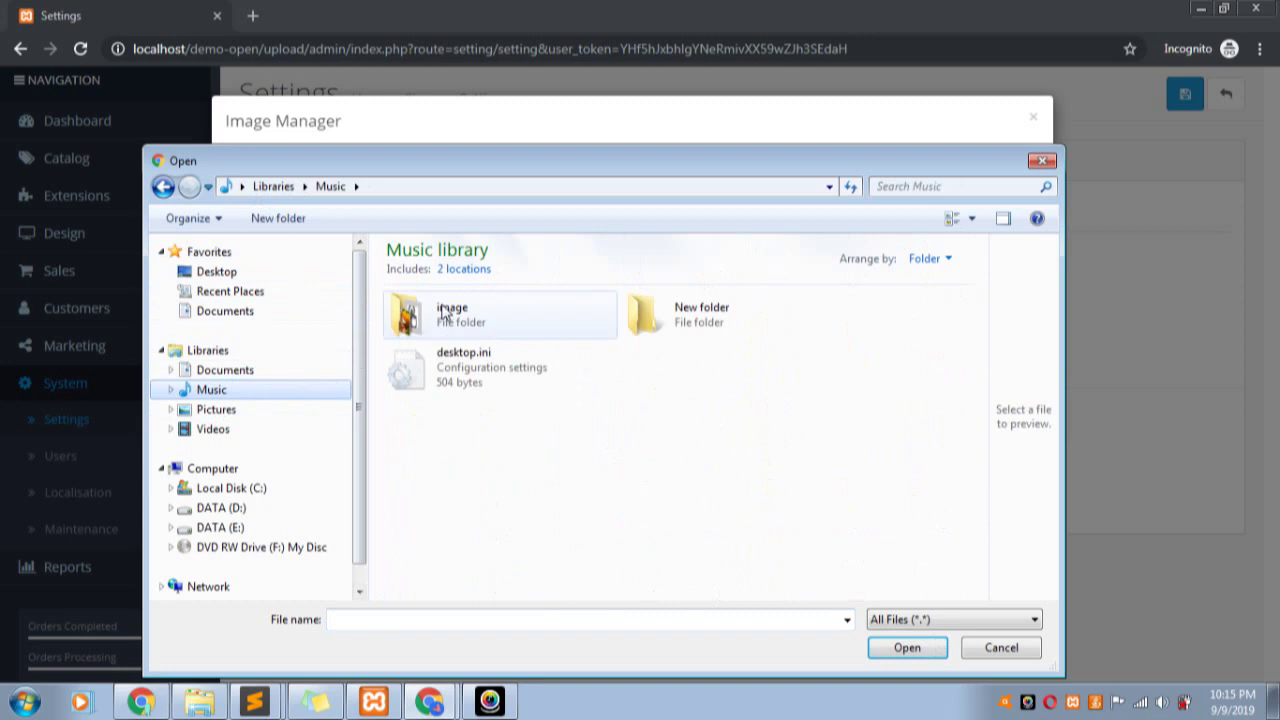
pyautogui.doubleClick(470, 322)
pyautogui.click(459, 369)
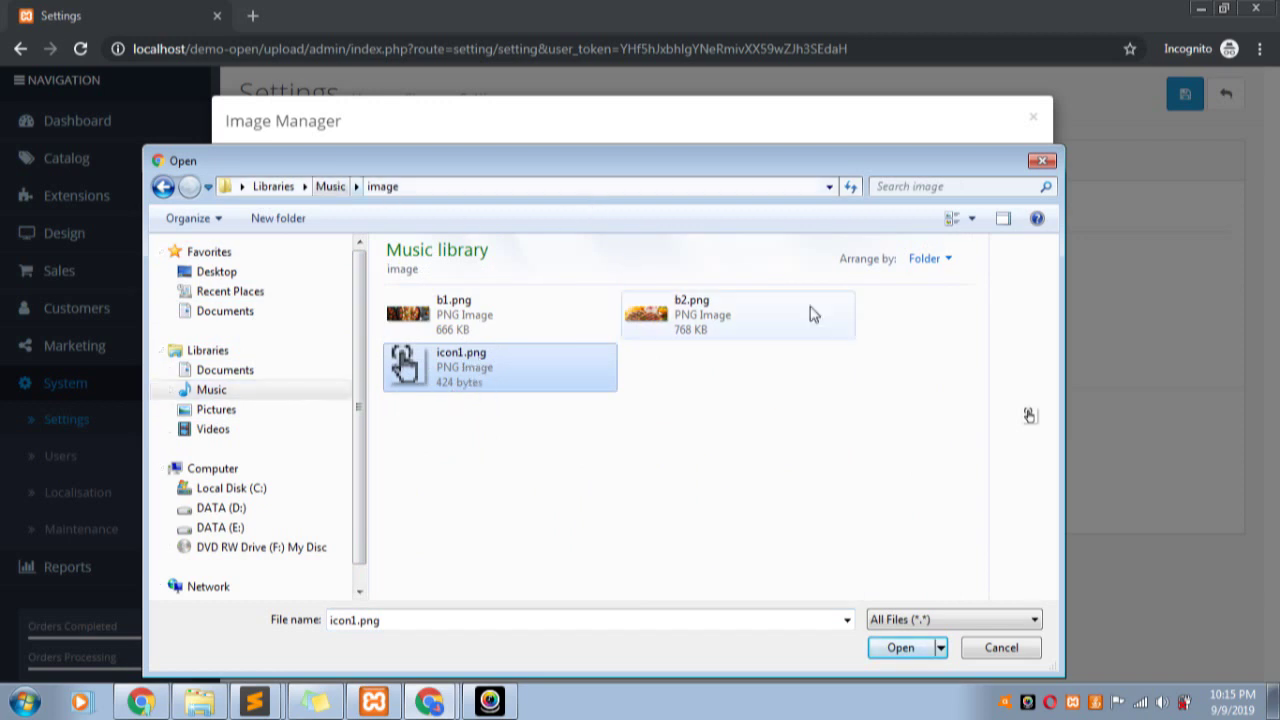
pyautogui.click(908, 647)
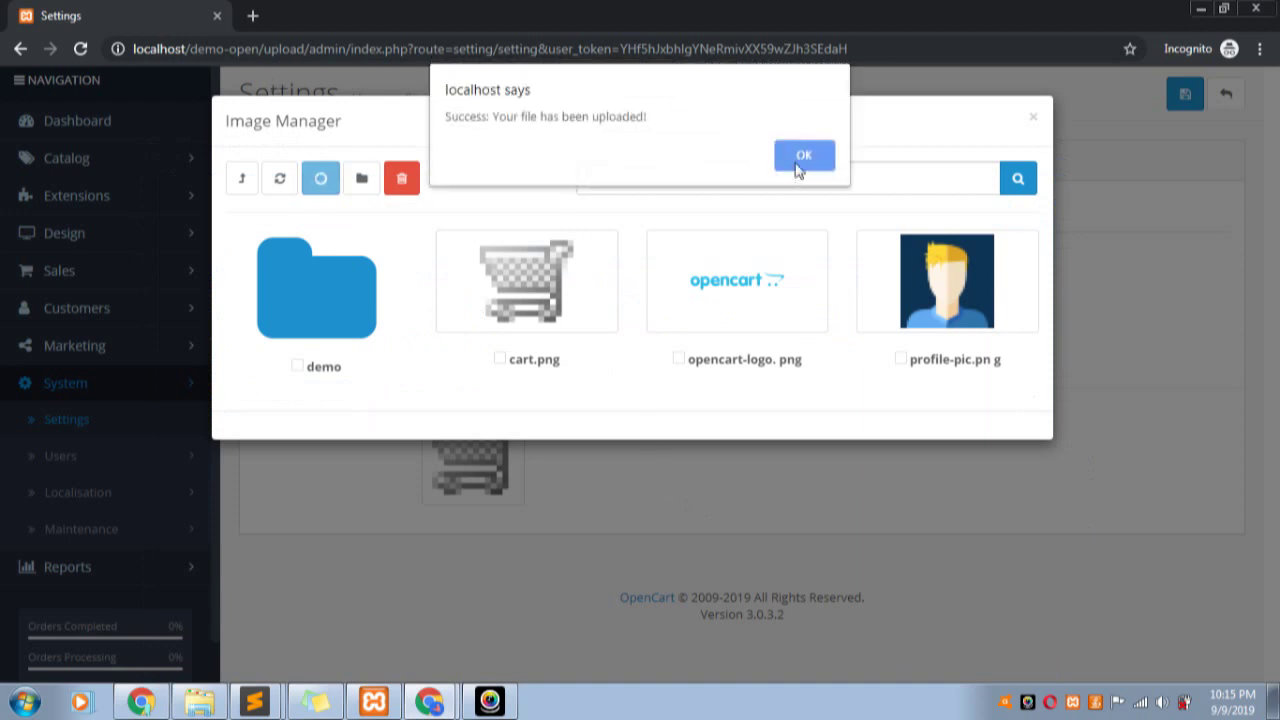
pyautogui.click(804, 156)
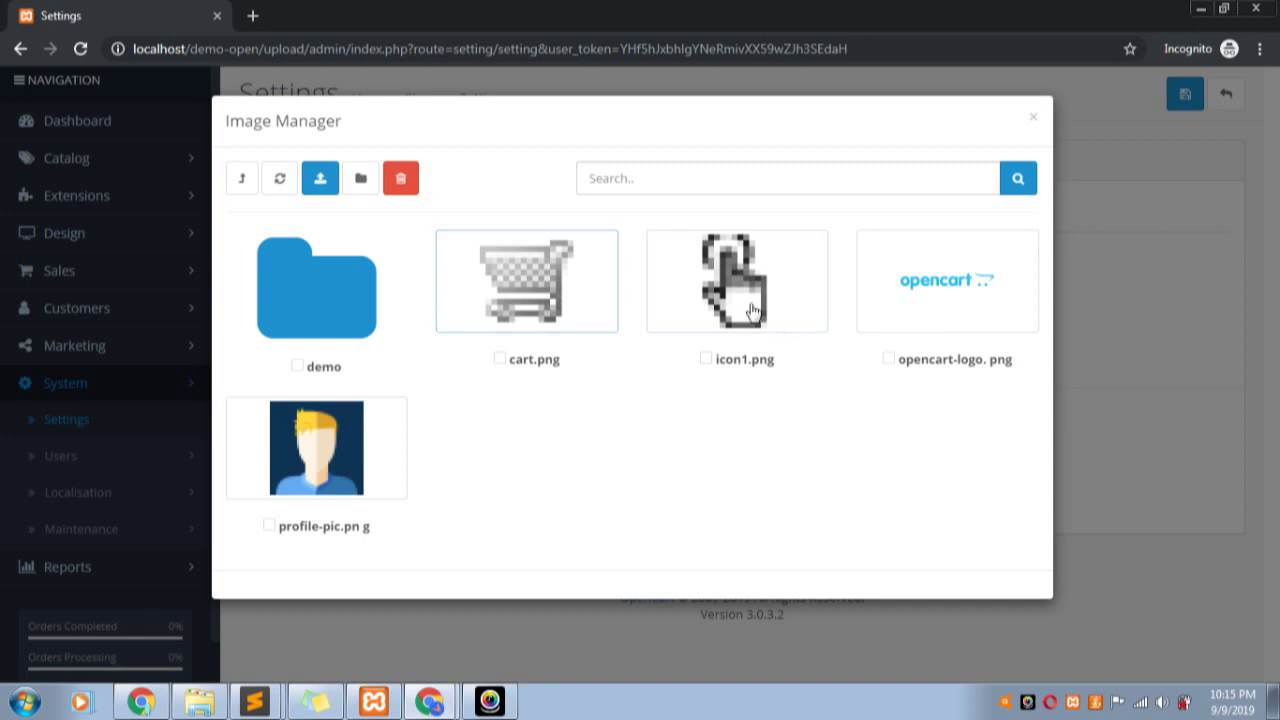
pyautogui.click(733, 297)
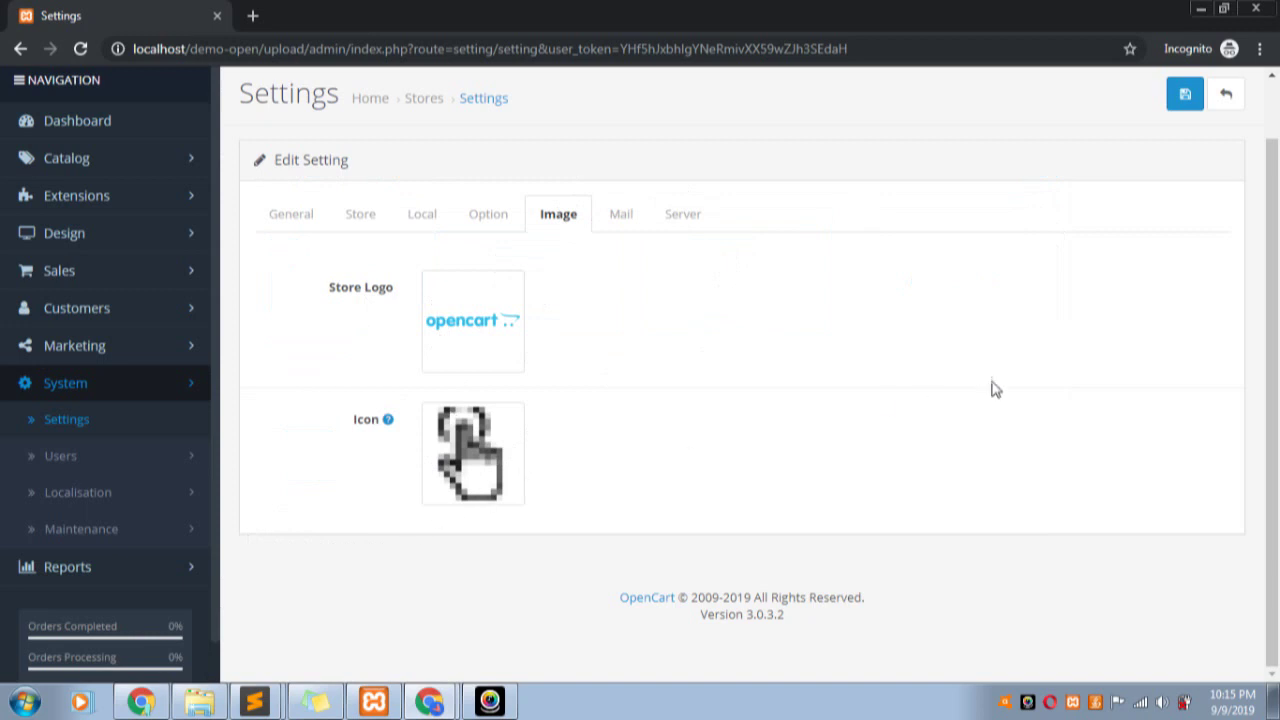
# Save the store settings and check the store name in the store list and the storefront
pyautogui.click(490, 457)
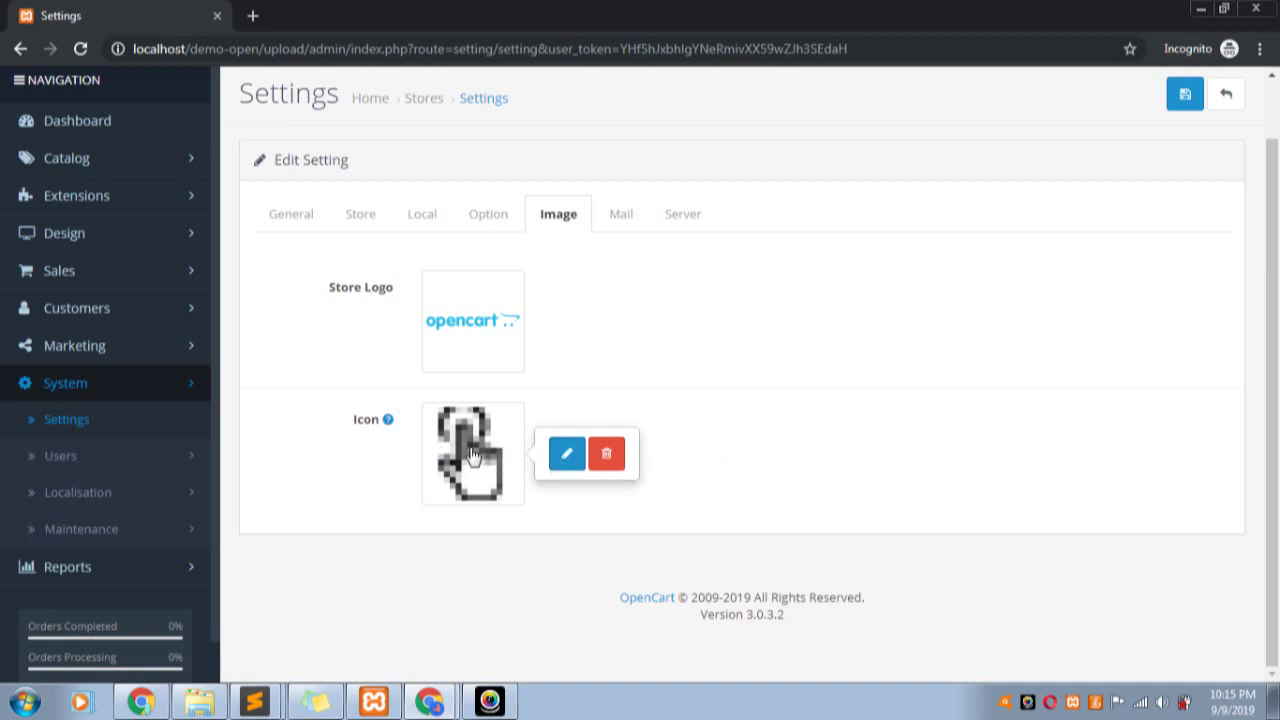
pyautogui.click(1182, 96)
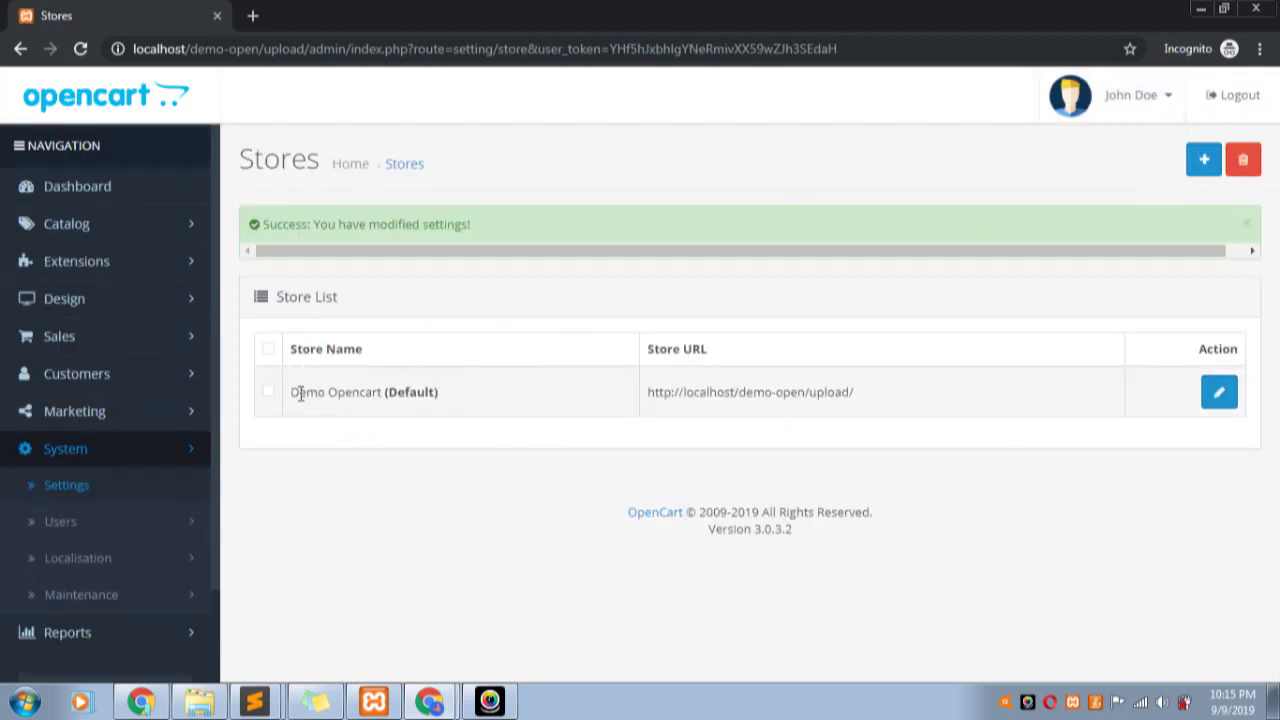
pyautogui.moveTo(287, 396); pyautogui.dragTo(389, 397)
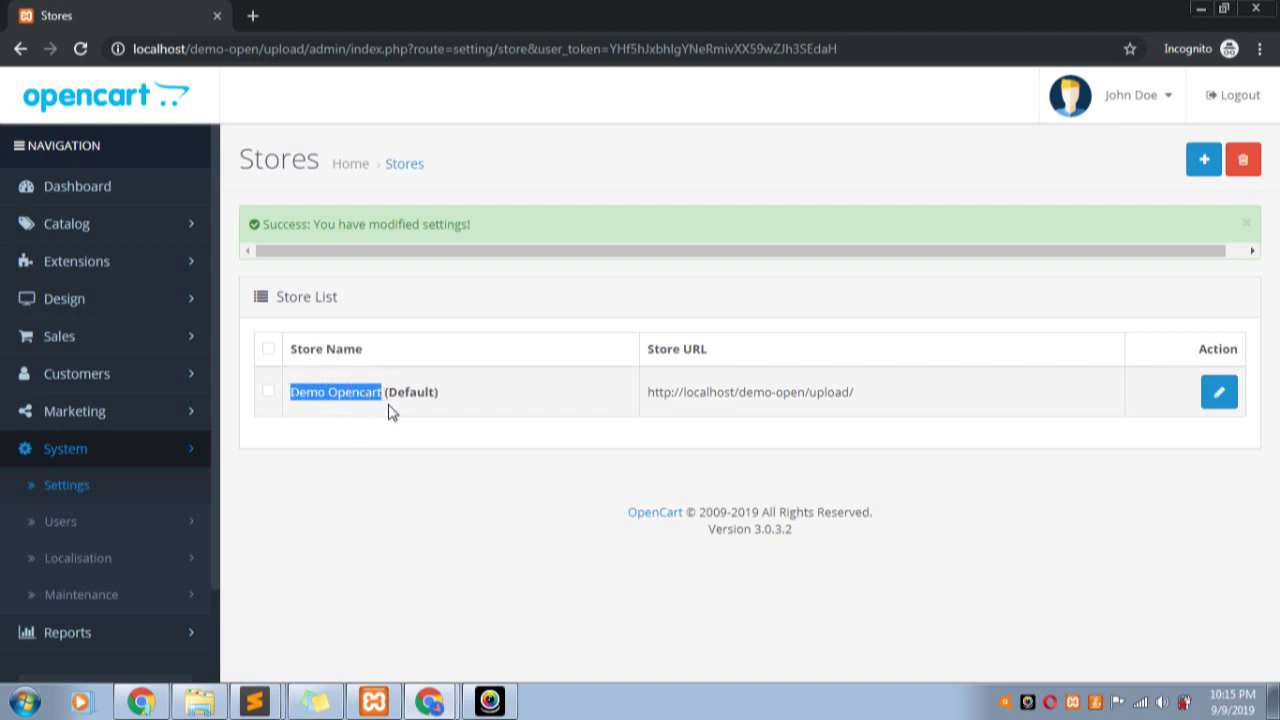
pyautogui.click(429, 701)
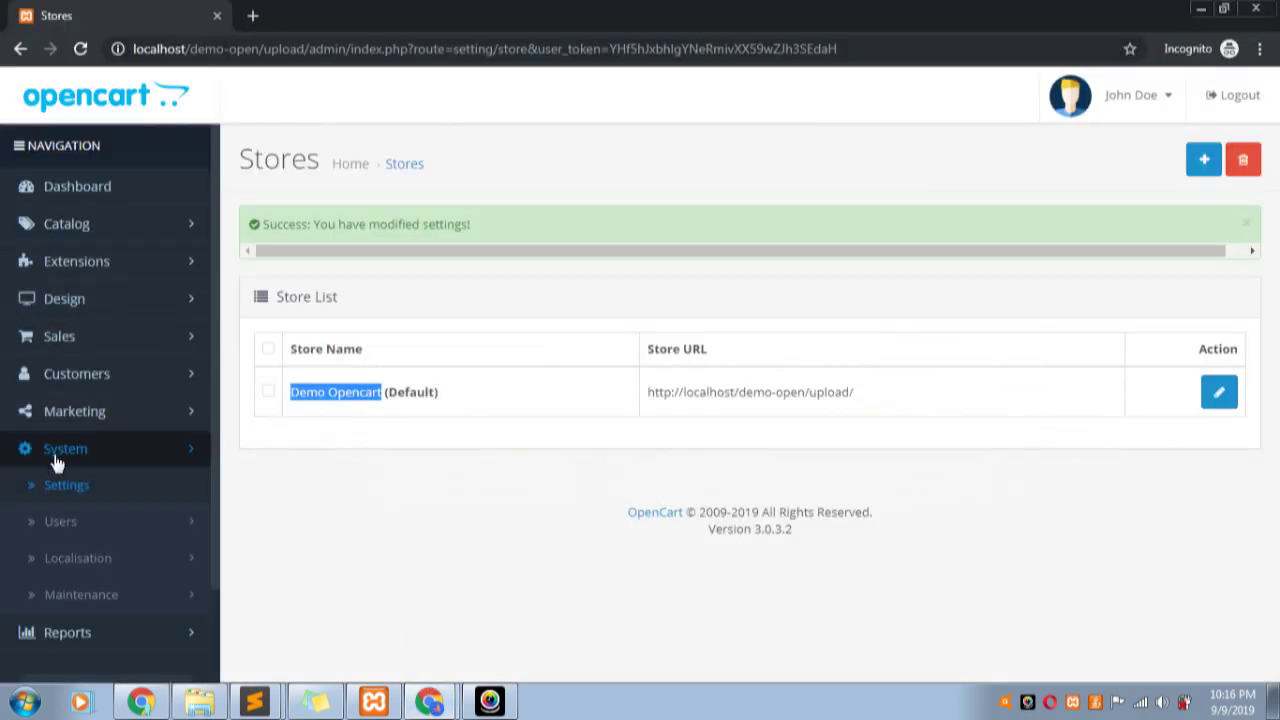
# Open the Home Page Slideshow banner for editing from the design section's banner list
pyautogui.click(55, 462)
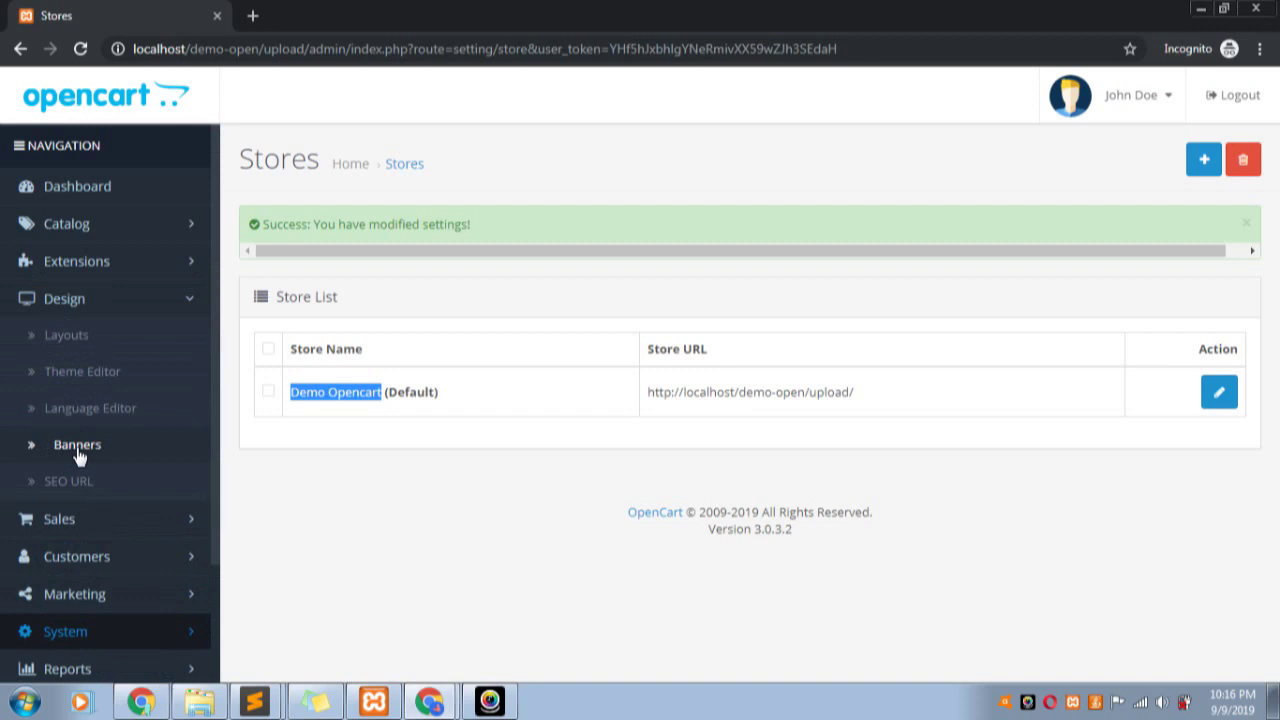
pyautogui.click(78, 453)
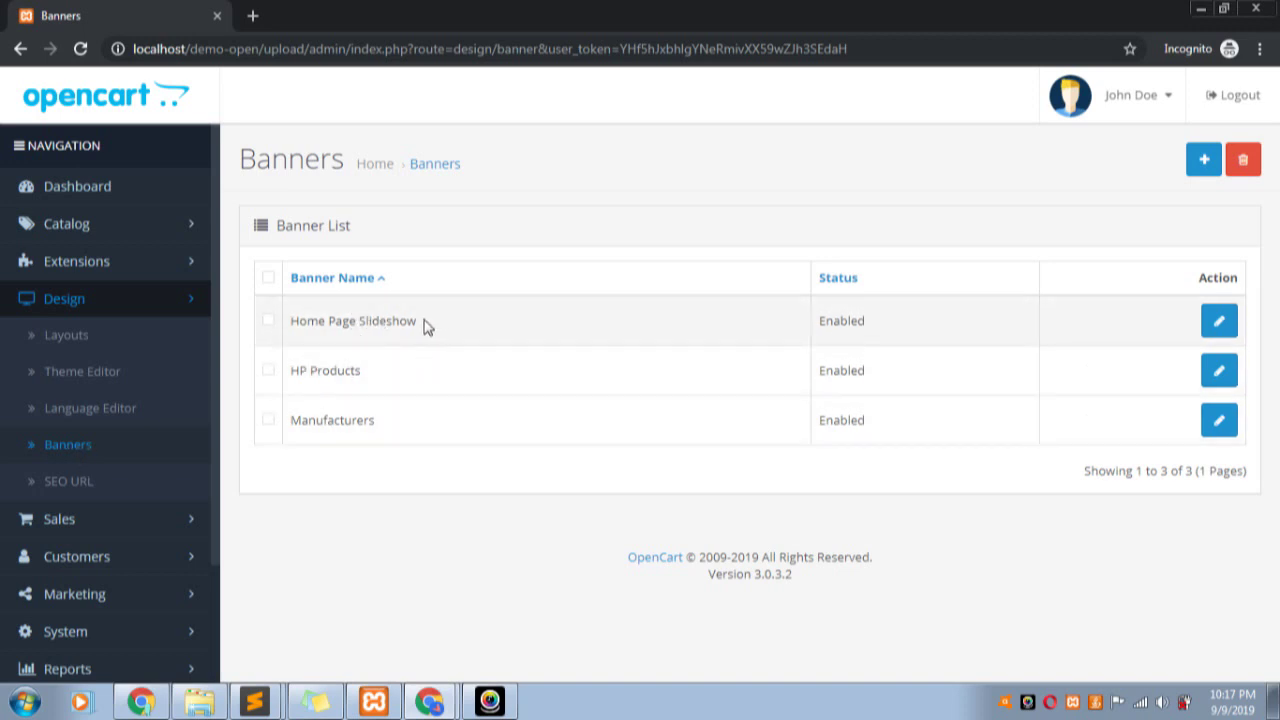
pyautogui.moveTo(388, 378); pyautogui.dragTo(289, 384)
pyautogui.moveTo(378, 428); pyautogui.dragTo(300, 426)
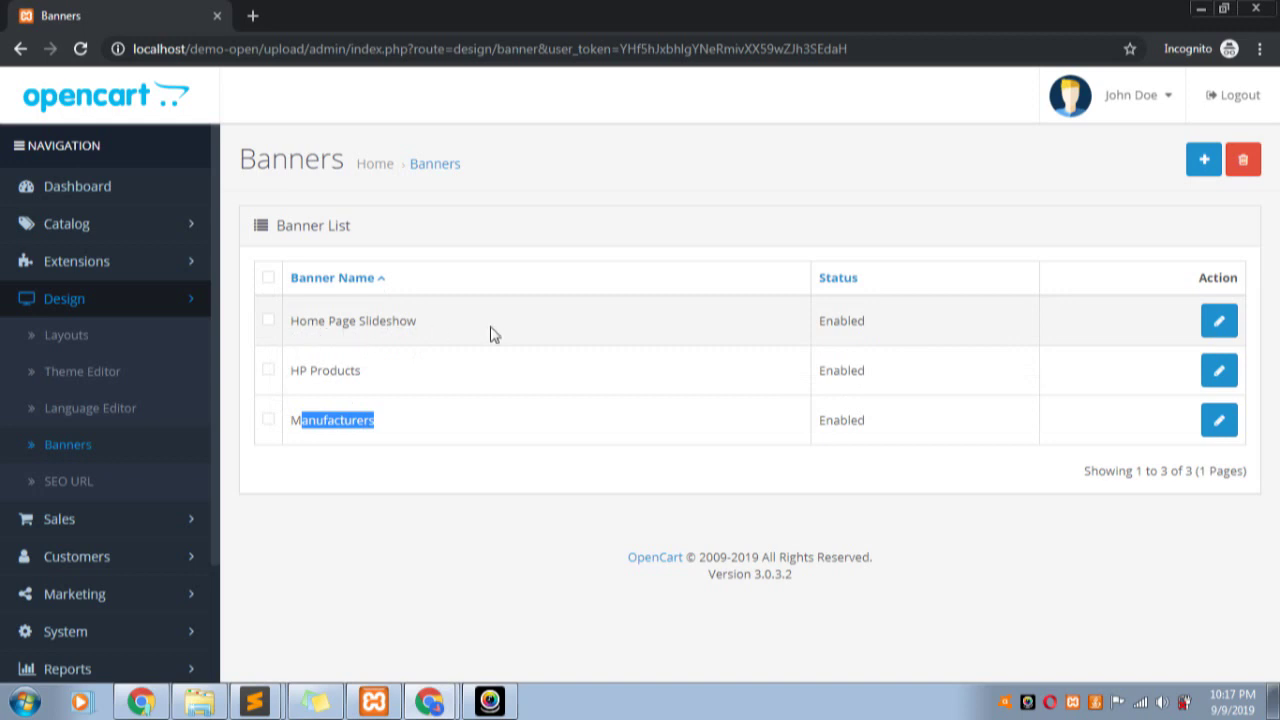
pyautogui.click(1222, 322)
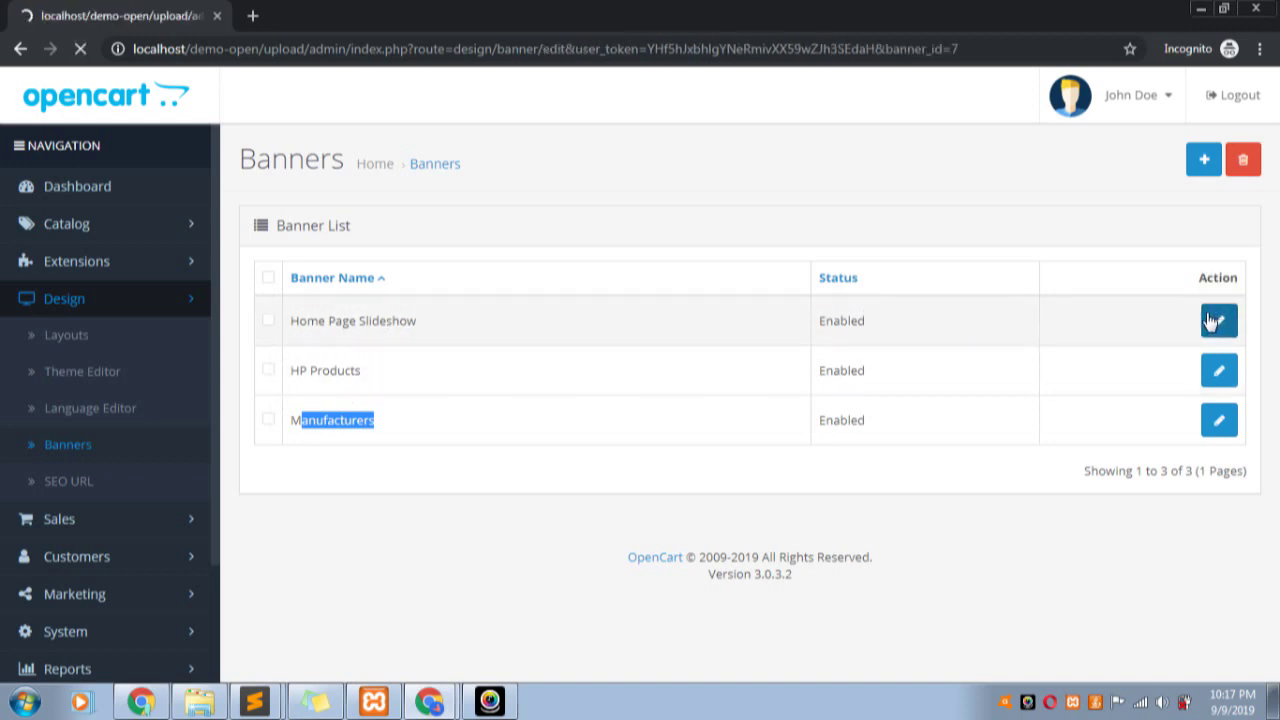
pyautogui.scroll(-5, 674, 440)
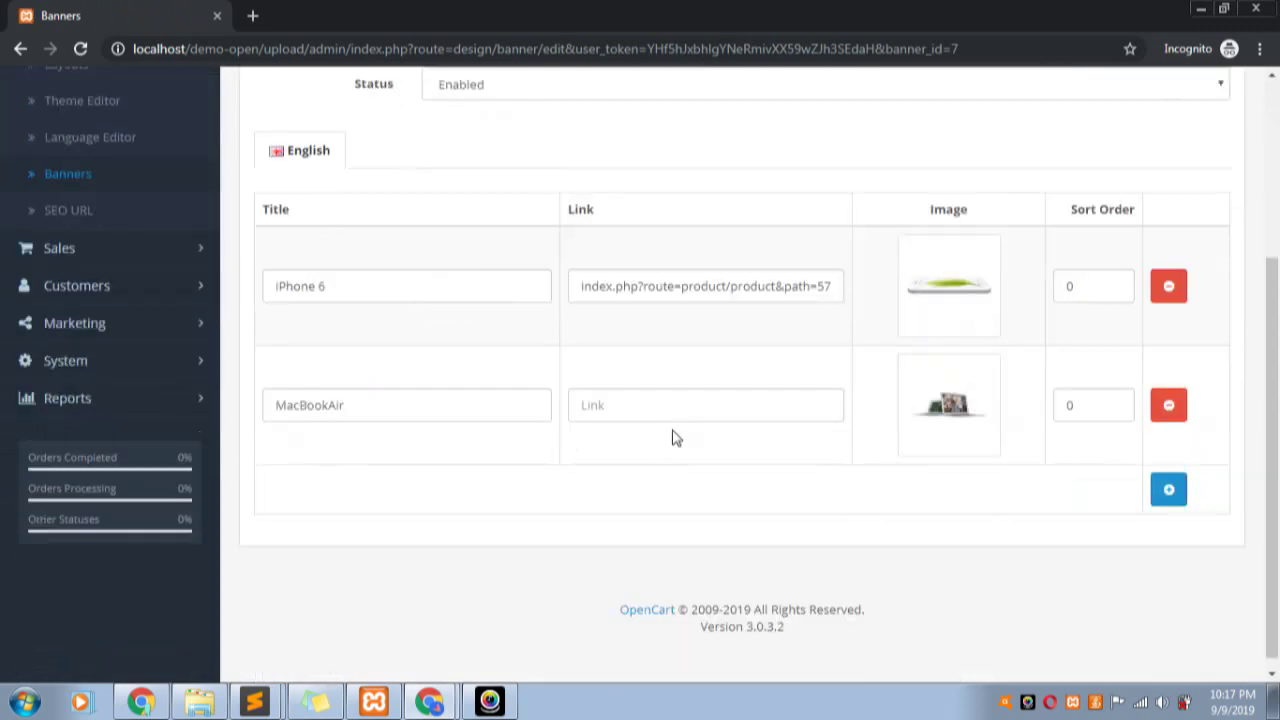
# Compare the slides in the storefront's home page slideshow with the iPhone 6 and MacBookAir banner entries
pyautogui.click(465, 652)
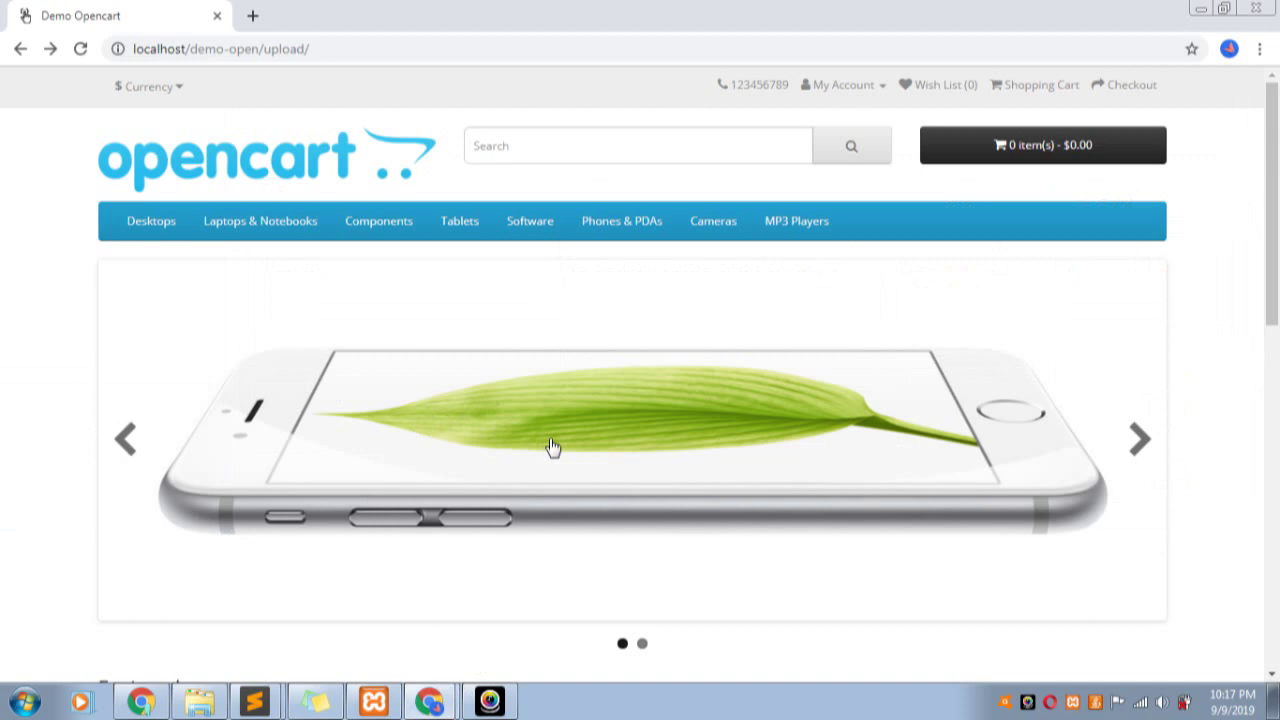
pyautogui.click(1140, 441)
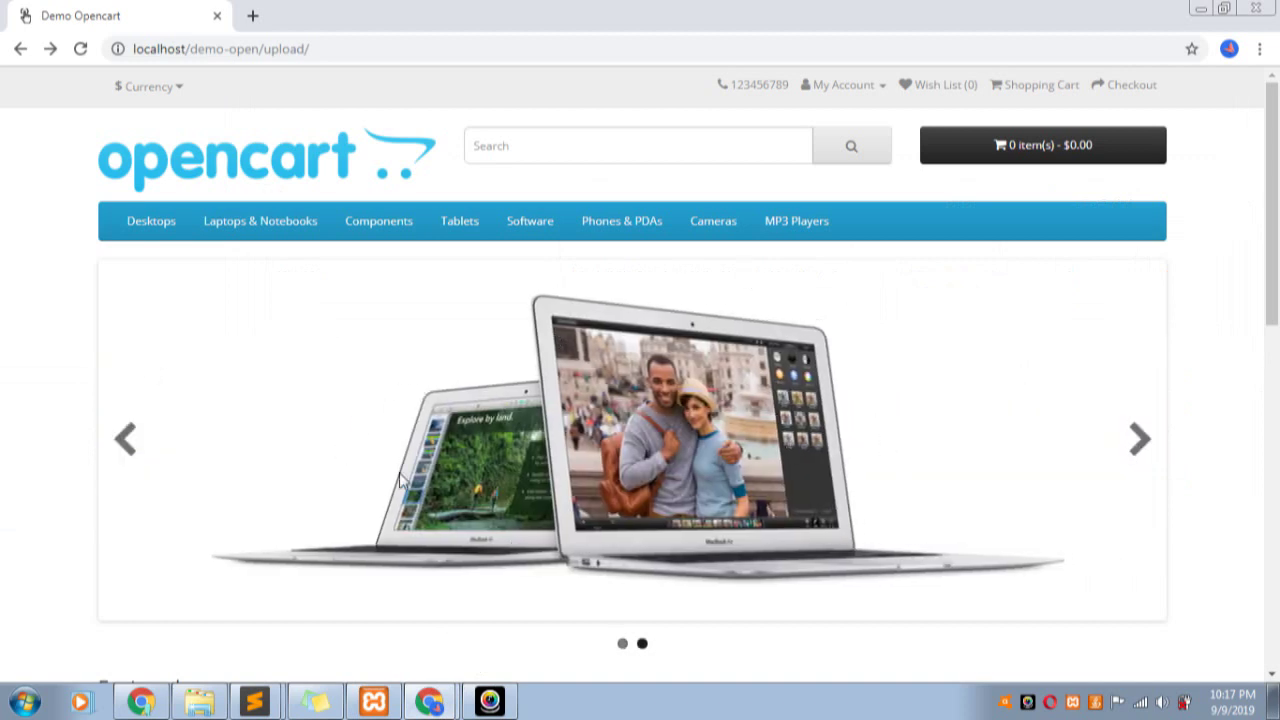
pyautogui.click(118, 432)
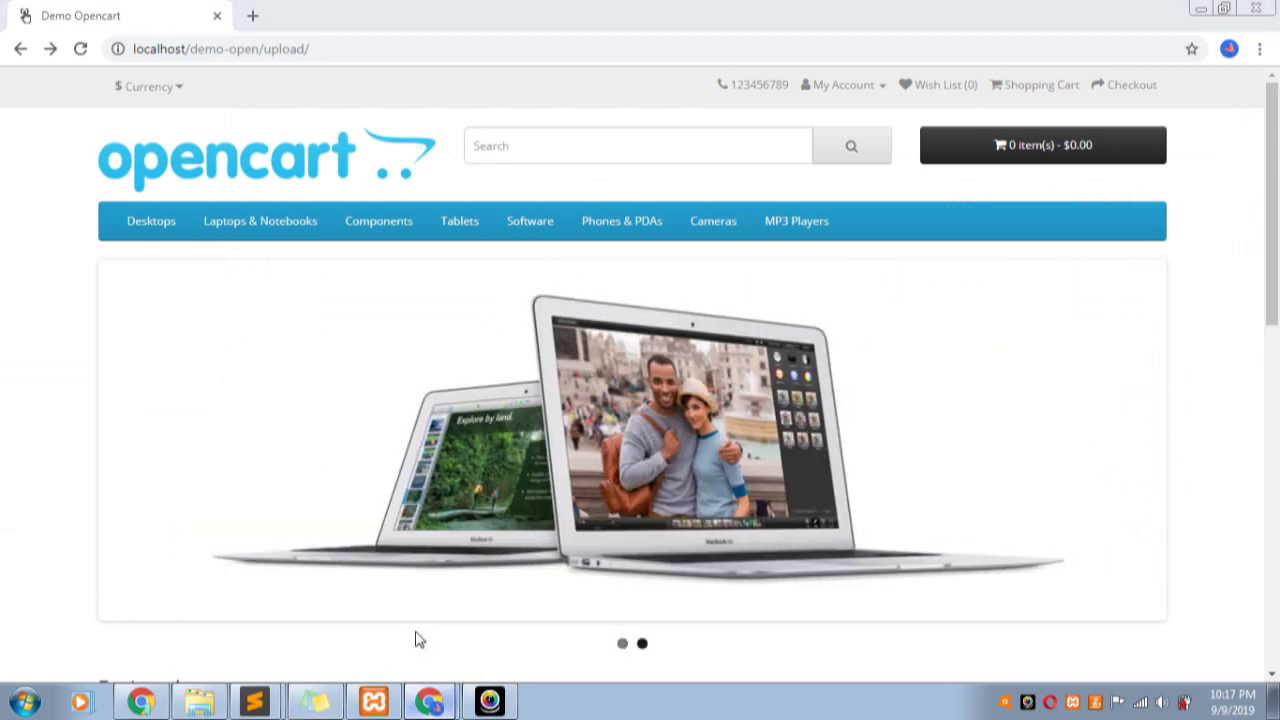
pyautogui.hotkey('alt', 'Tab')
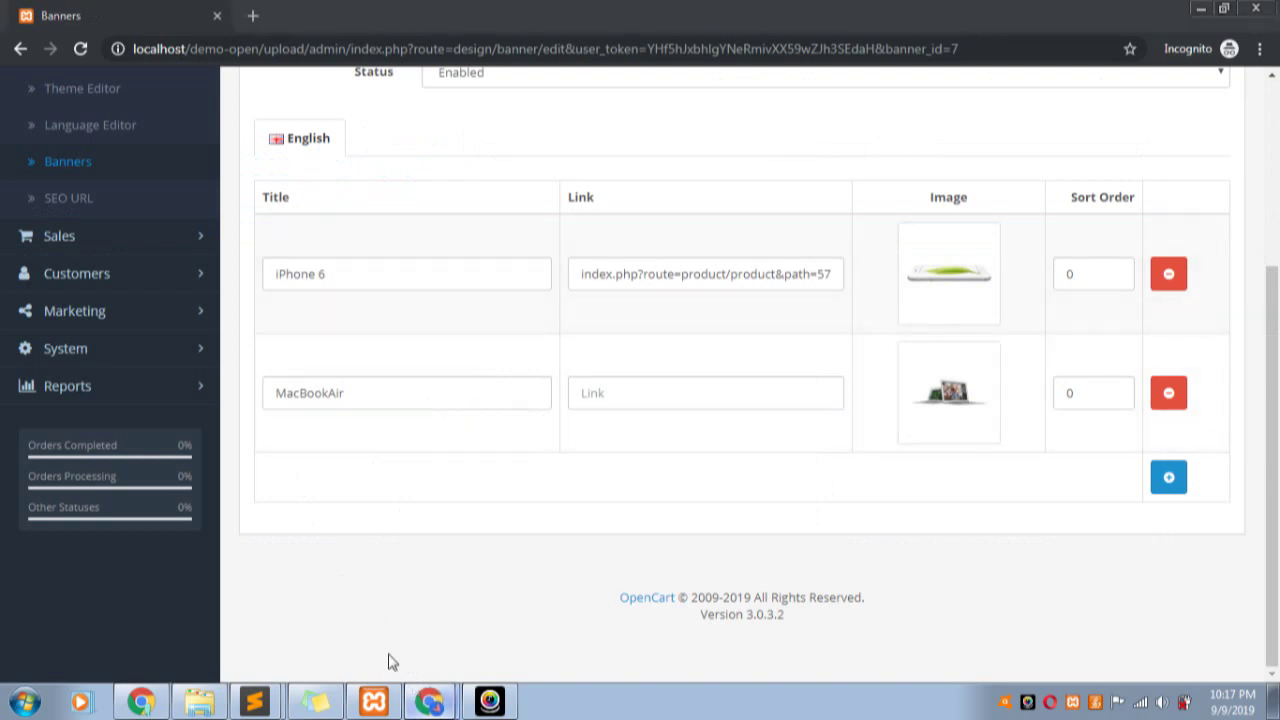
pyautogui.hotkey('alt', 'Tab')
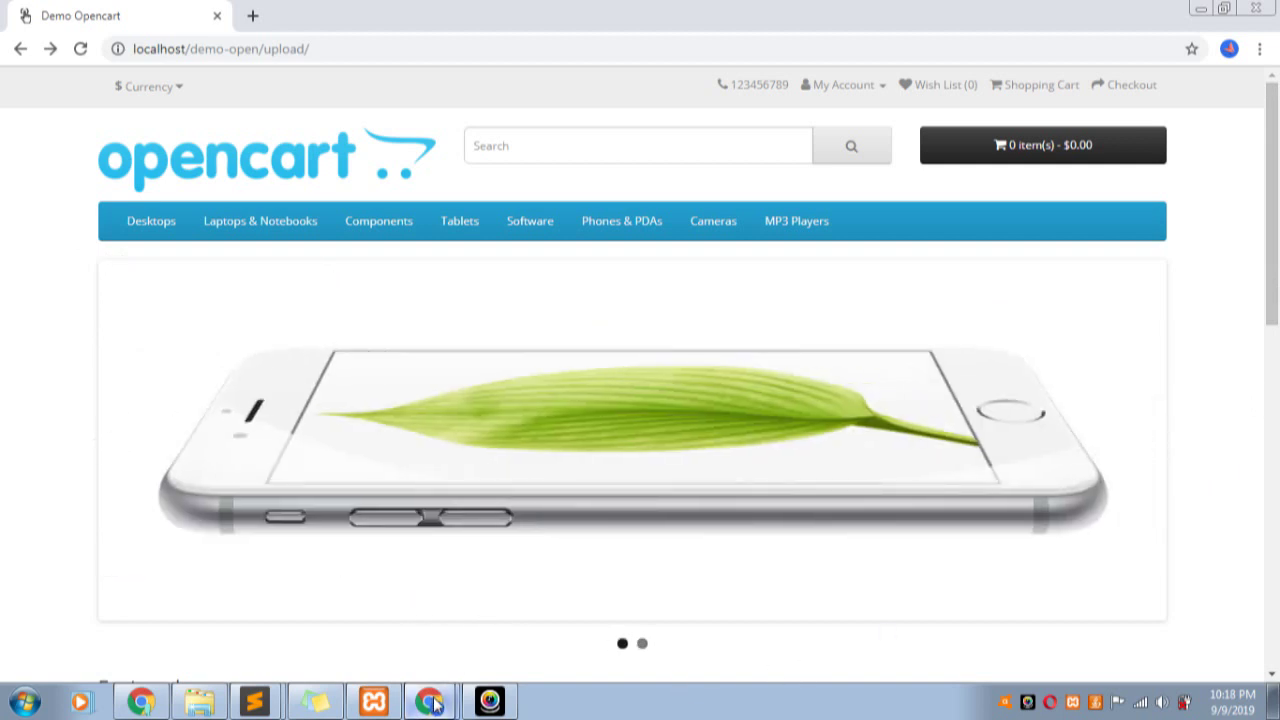
pyautogui.hotkey('alt', 'Tab')
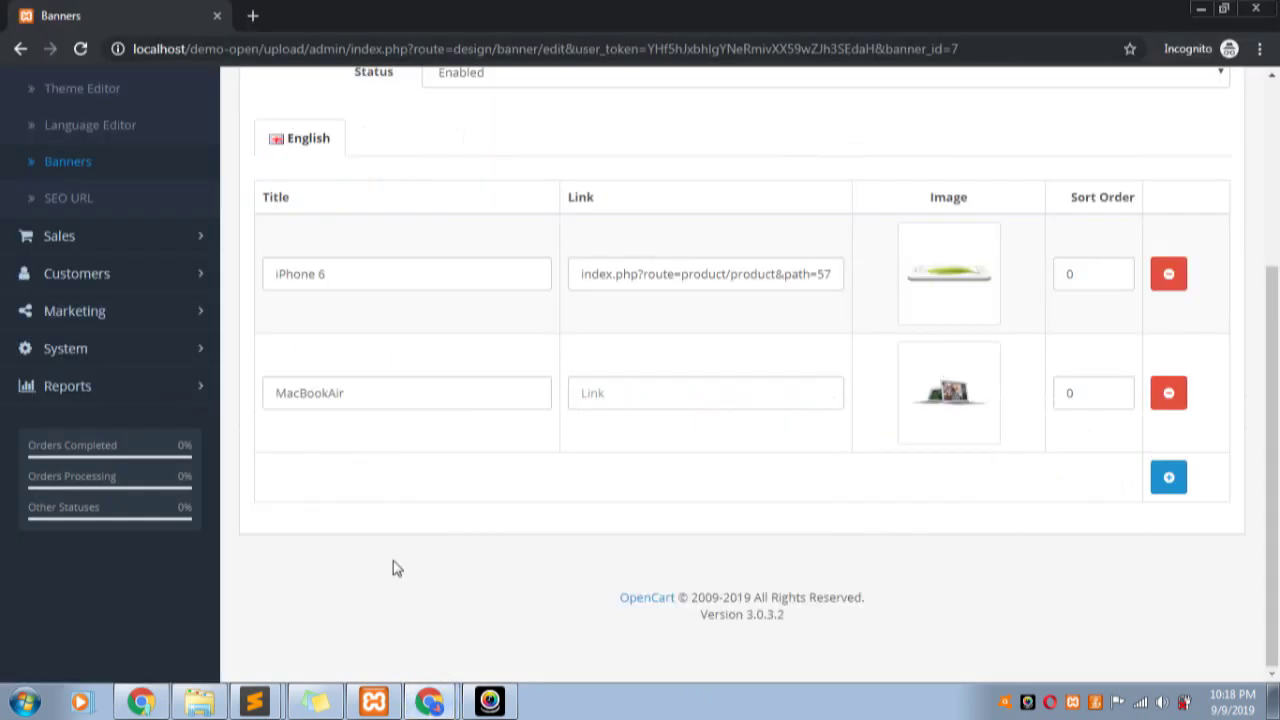
# Upload b1.png and b2.png from the Music library's image folder and set b2.png as the iPhone 6 entry's image
pyautogui.click(950, 291)
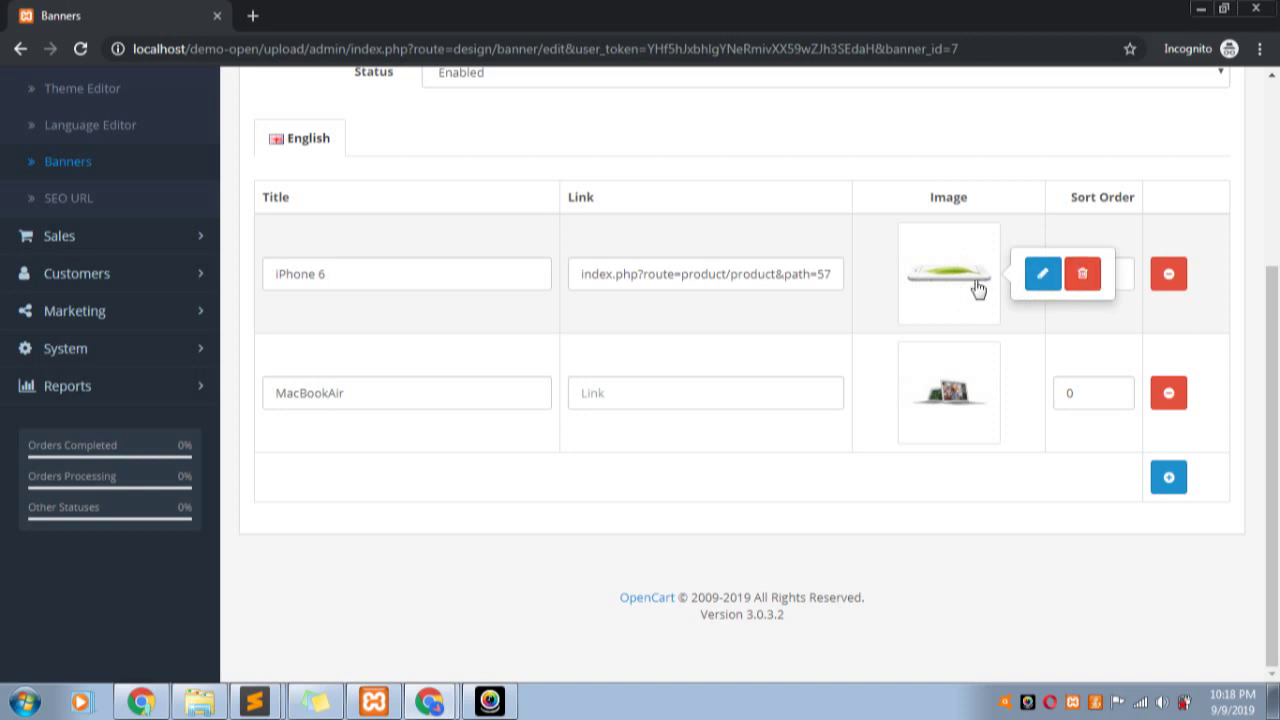
pyautogui.click(1036, 276)
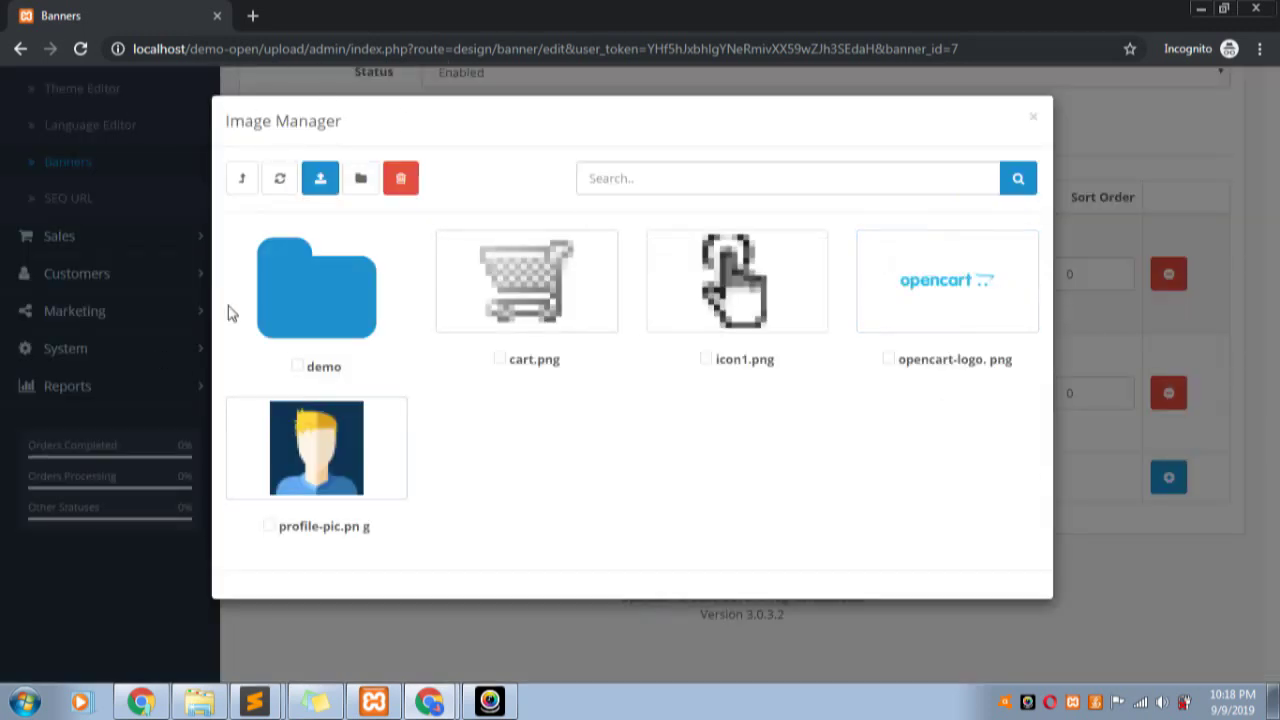
pyautogui.click(322, 185)
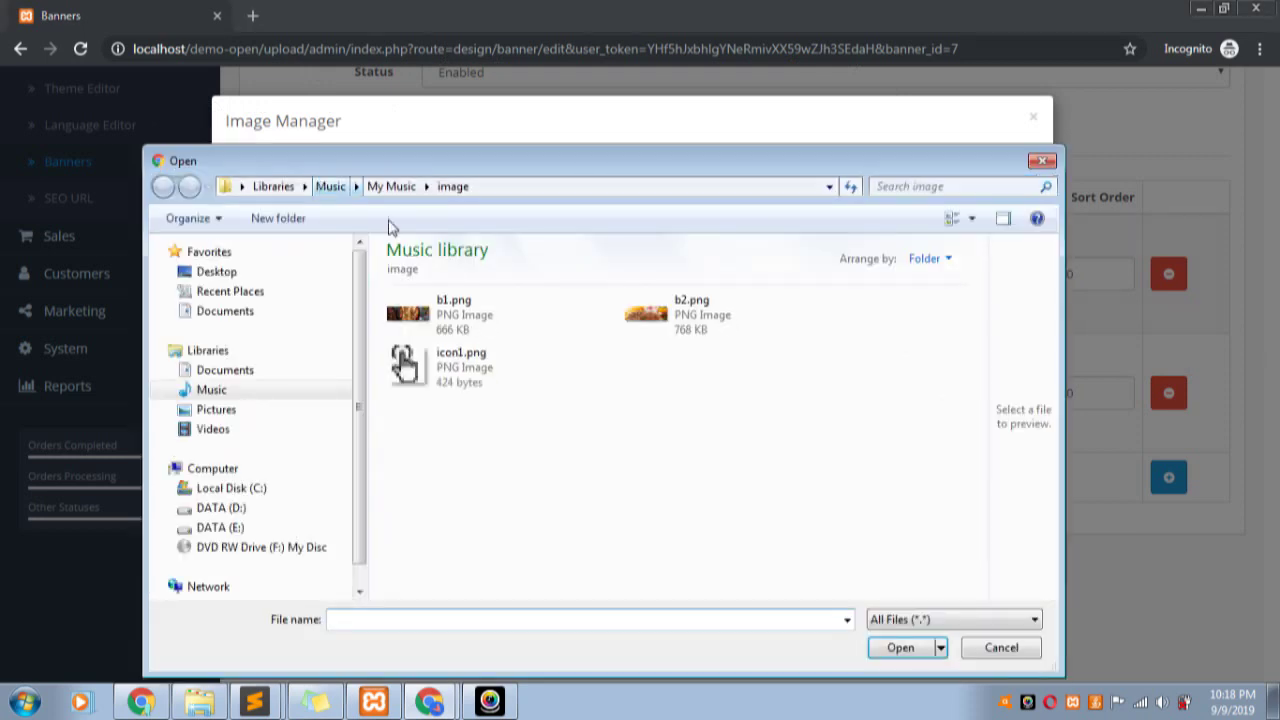
pyautogui.click(510, 327)
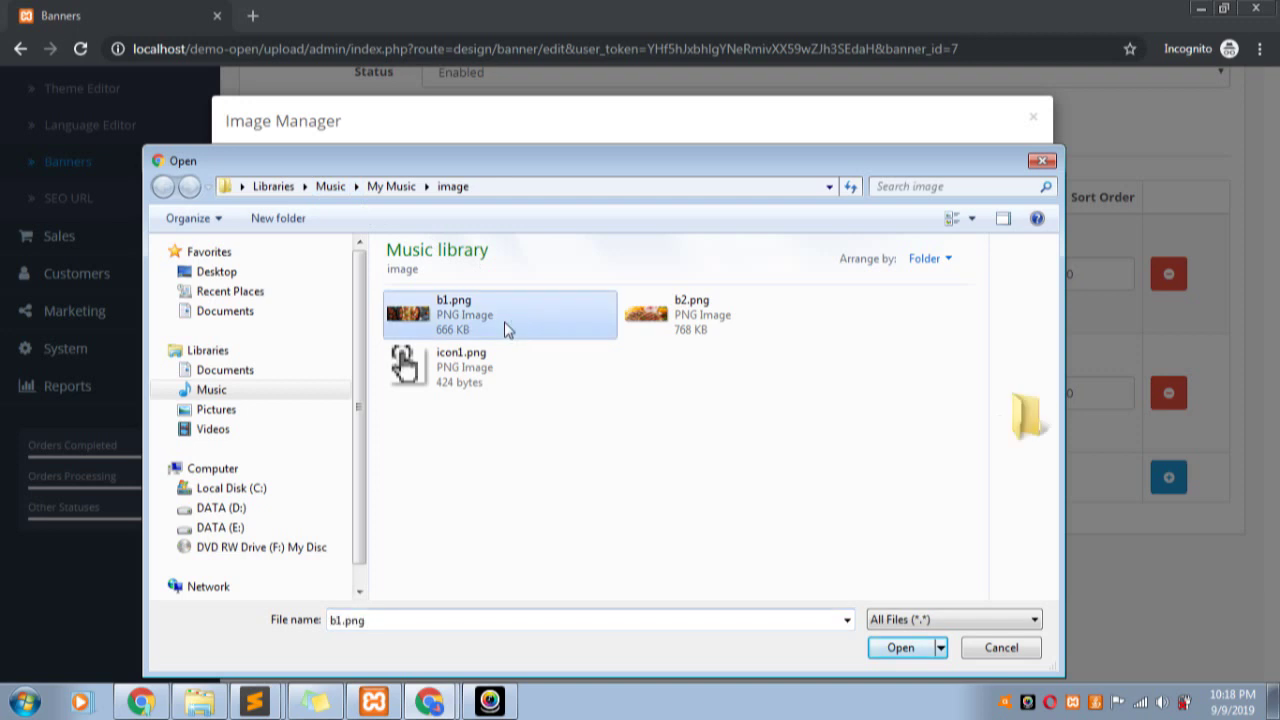
pyautogui.keyDown('ctrl'); pyautogui.click(680, 330); pyautogui.keyUp('ctrl')
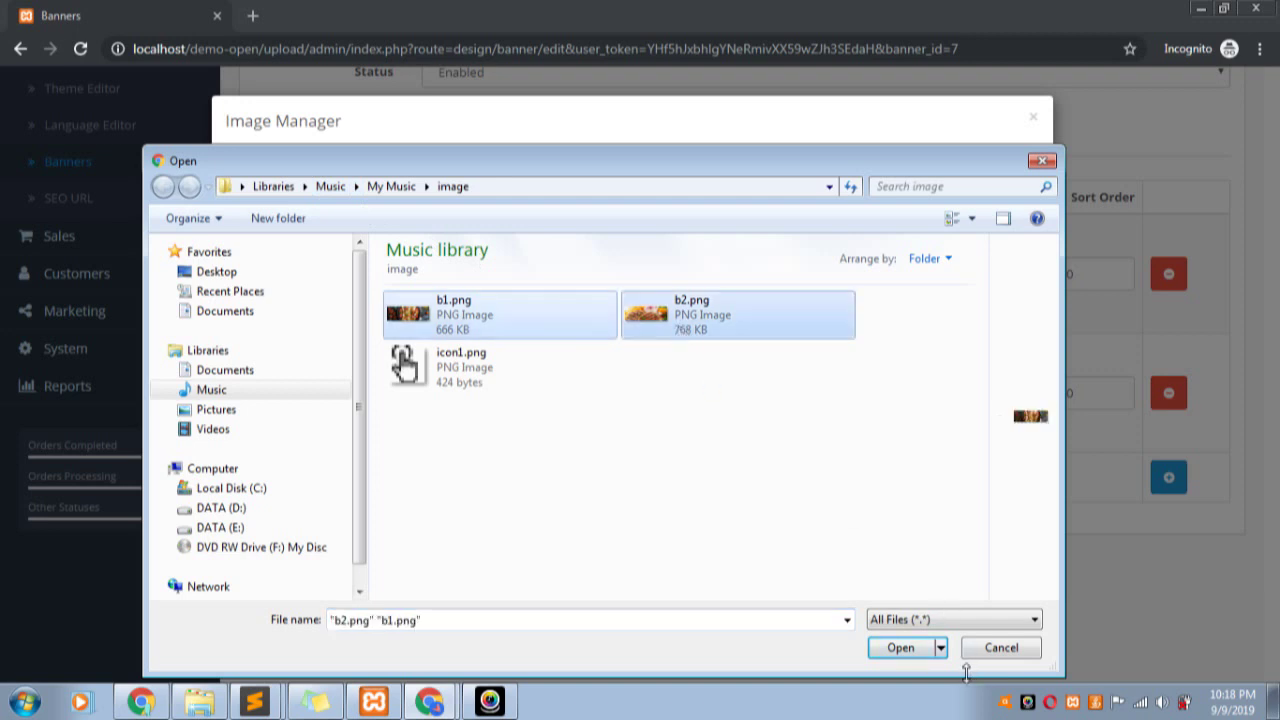
pyautogui.click(900, 647)
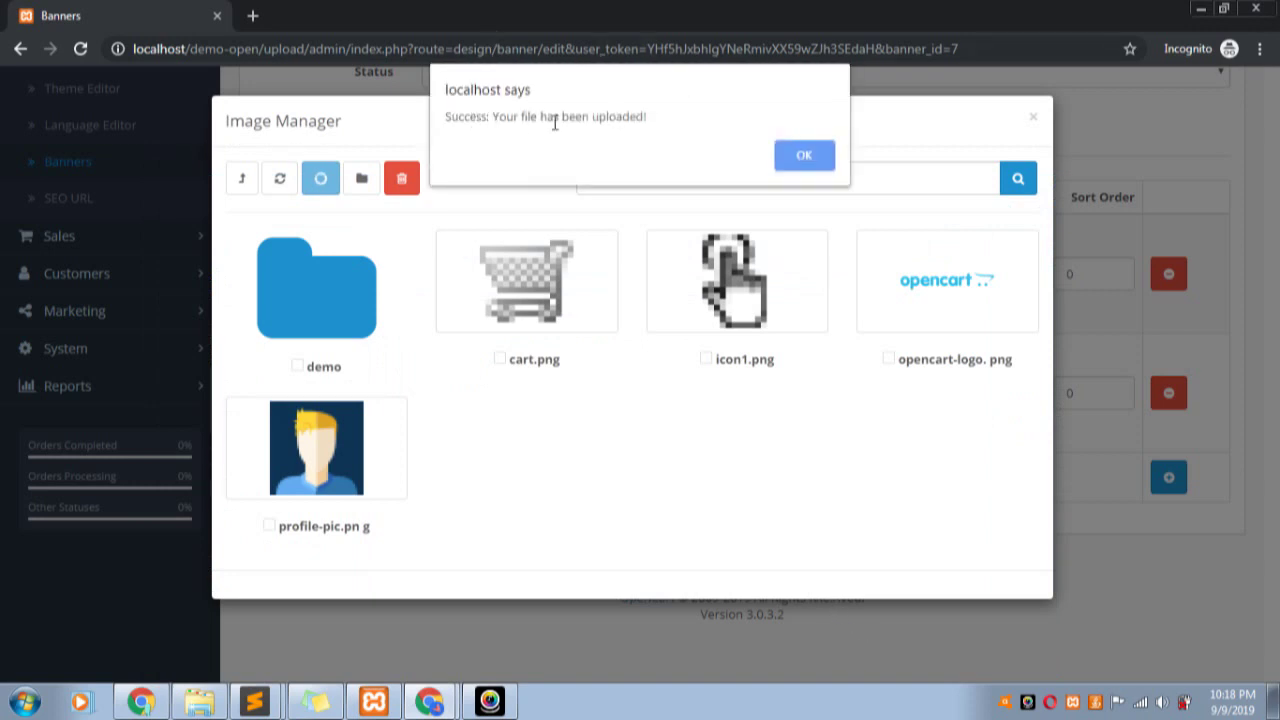
pyautogui.click(802, 158)
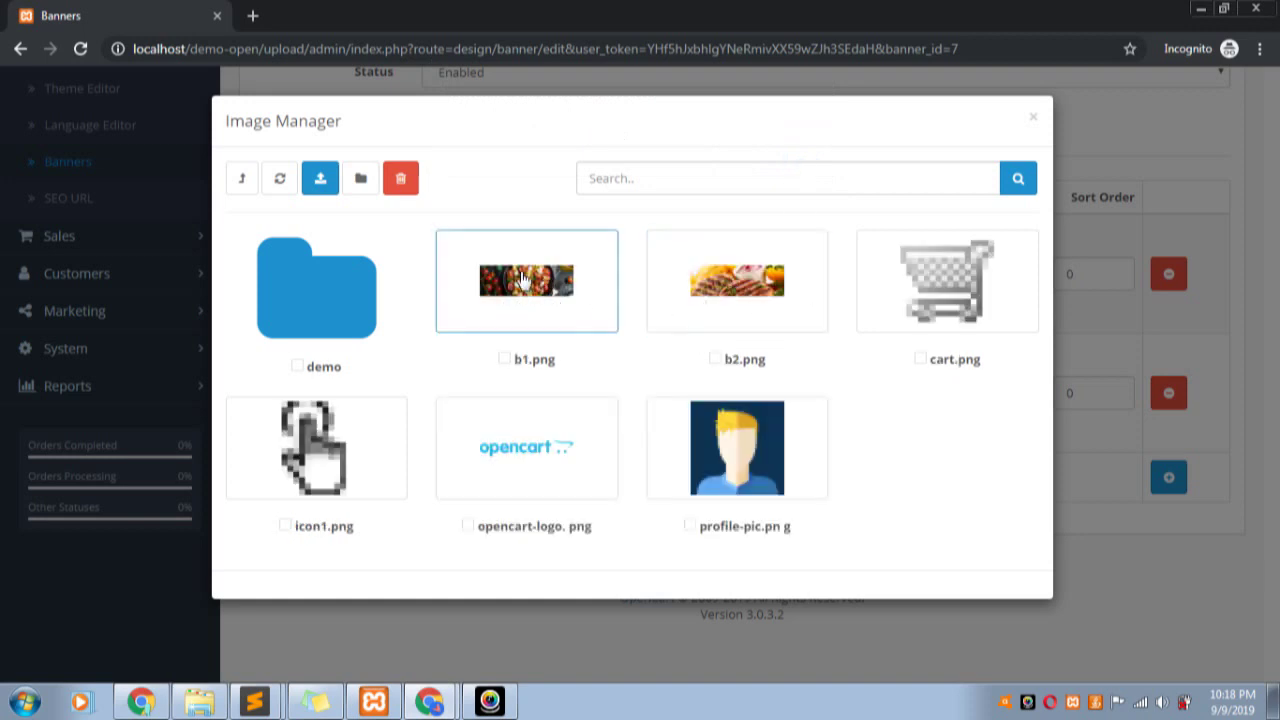
pyautogui.click(700, 302)
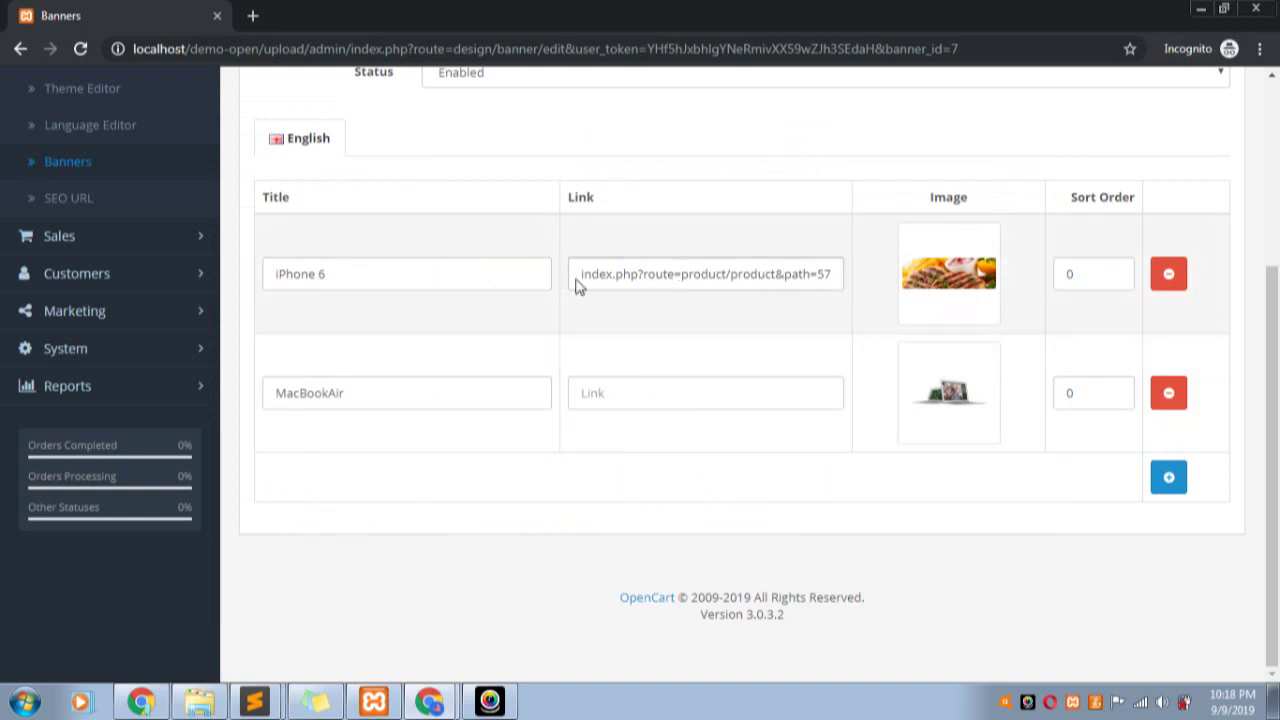
# Examine the title and product link of the iPhone 6 entry and the link field of the MacBookAir entry
pyautogui.click(309, 268)
pyautogui.moveTo(358, 280); pyautogui.dragTo(257, 277)
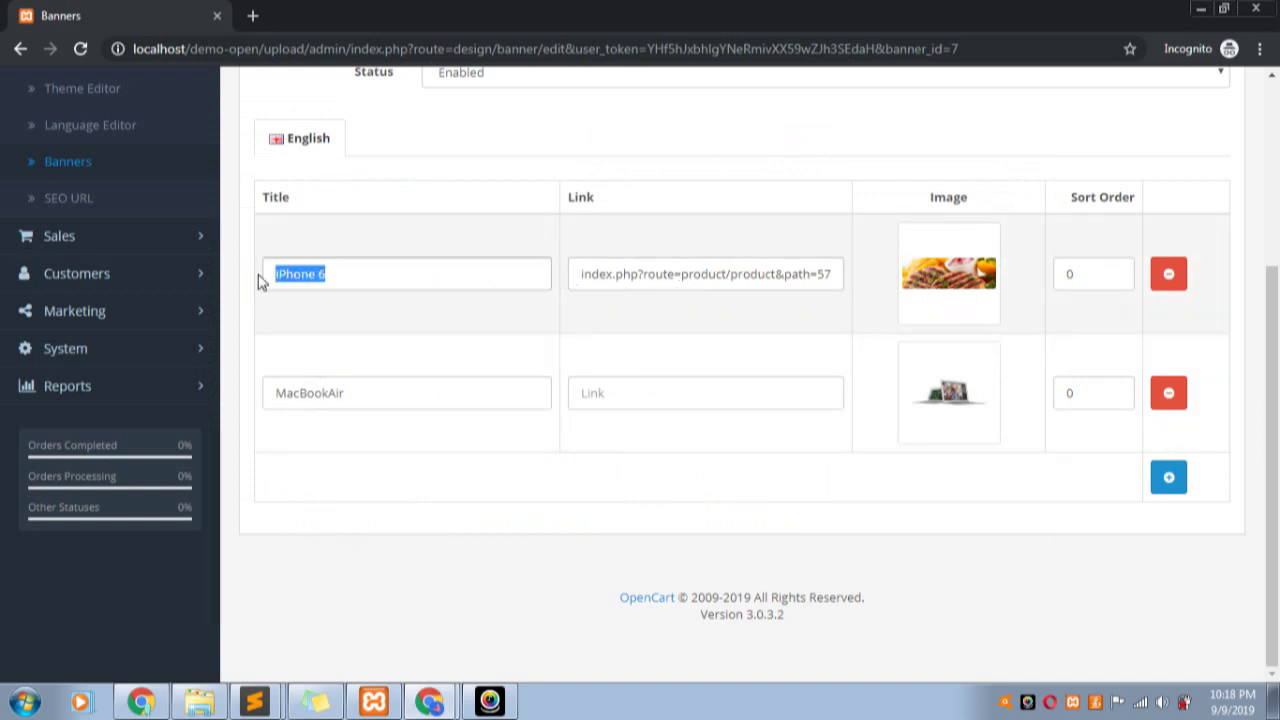
pyautogui.click(333, 283)
pyautogui.moveTo(583, 277); pyautogui.dragTo(833, 278)
pyautogui.click(742, 277)
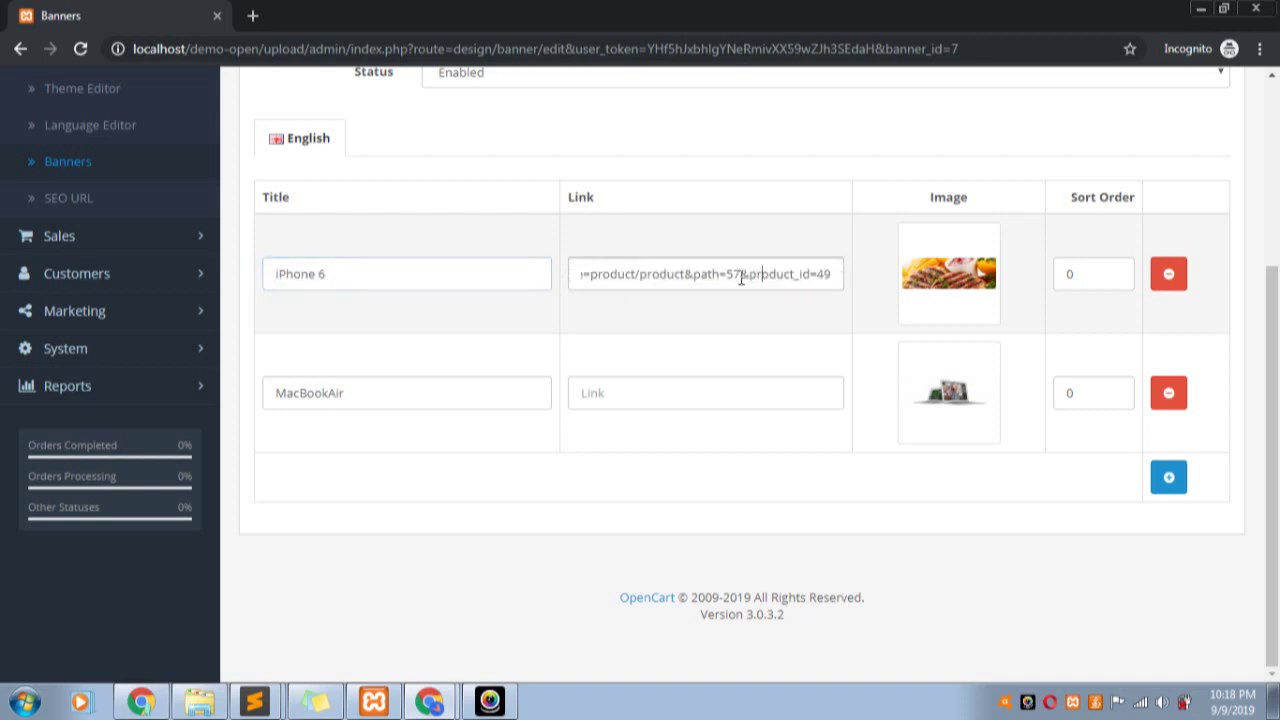
pyautogui.moveTo(593, 273); pyautogui.dragTo(486, 299)
pyautogui.click(836, 284)
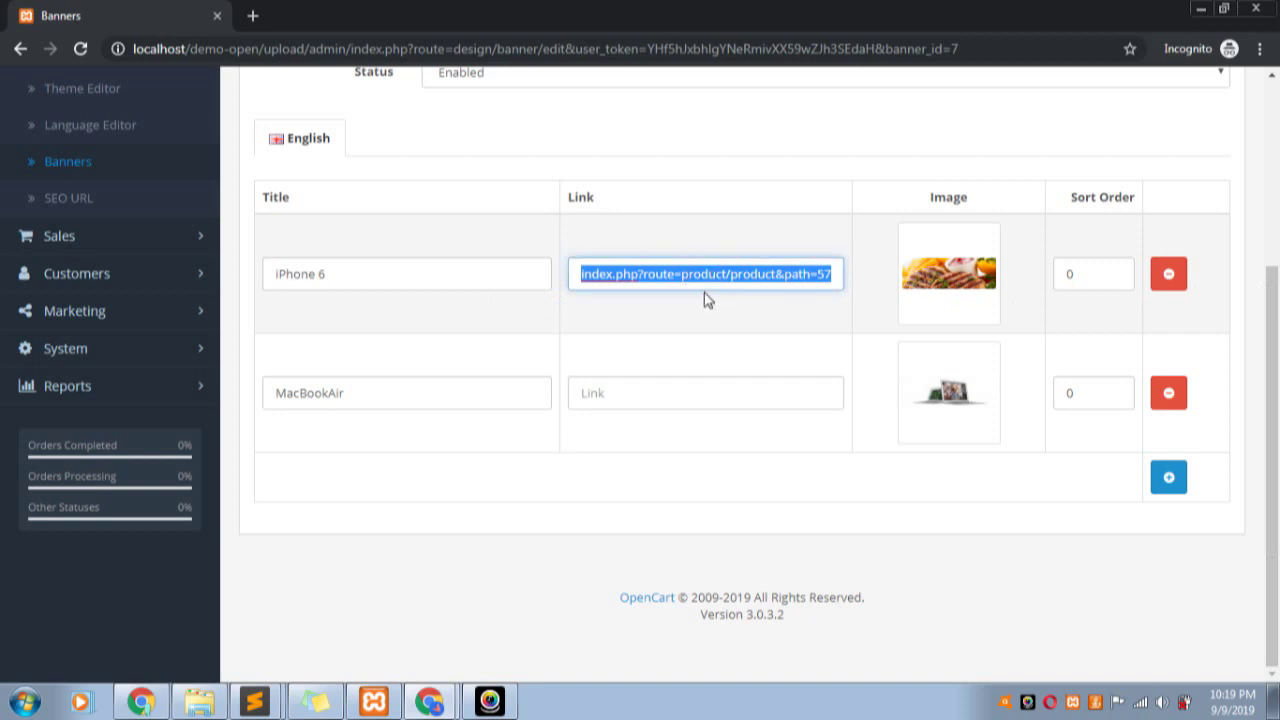
pyautogui.click(738, 400)
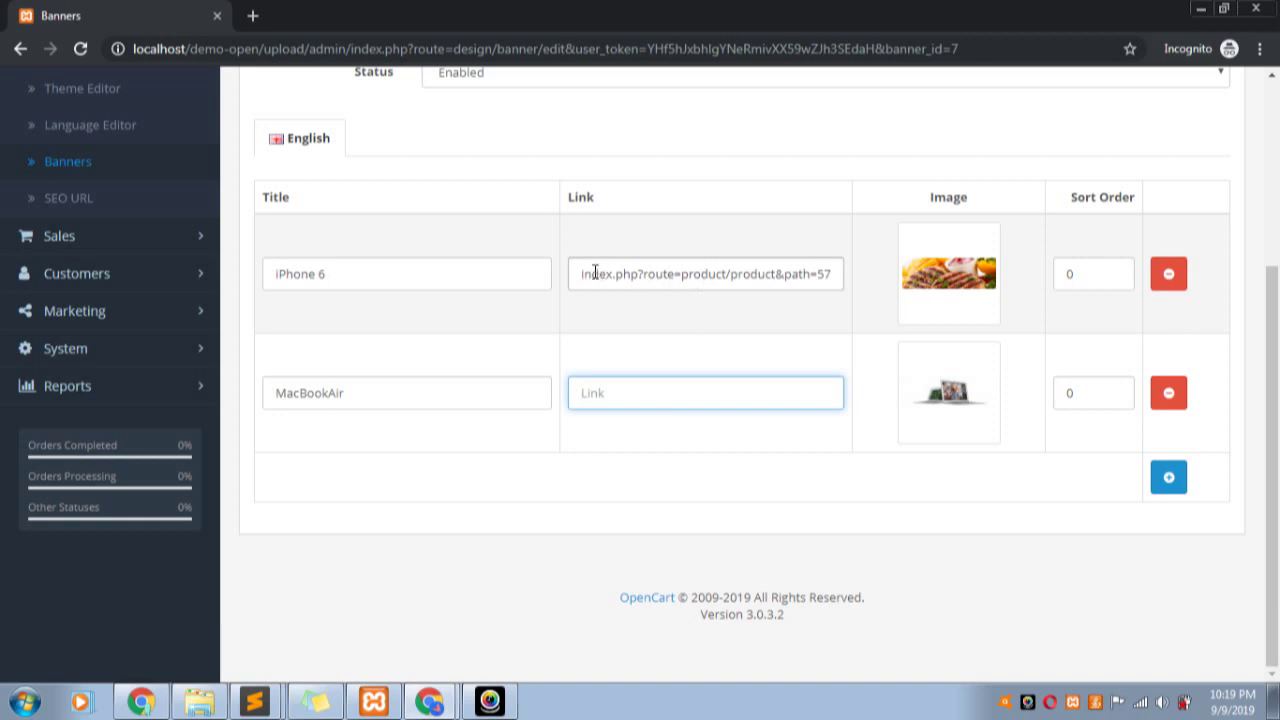
pyautogui.moveTo(585, 273); pyautogui.dragTo(835, 288)
# Retitle the iPhone 6 entry as food and set b1.png as the MacBookAir entry's image
pyautogui.moveTo(537, 273); pyautogui.dragTo(229, 271)
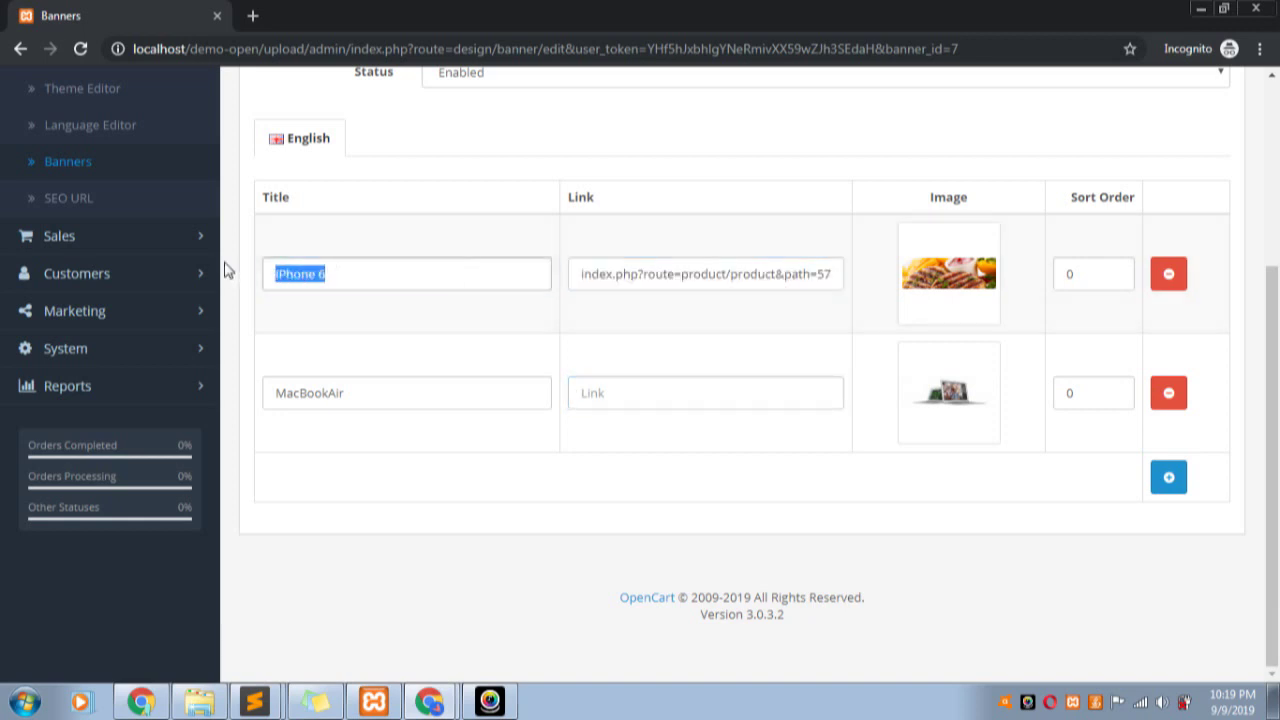
pyautogui.write('food')
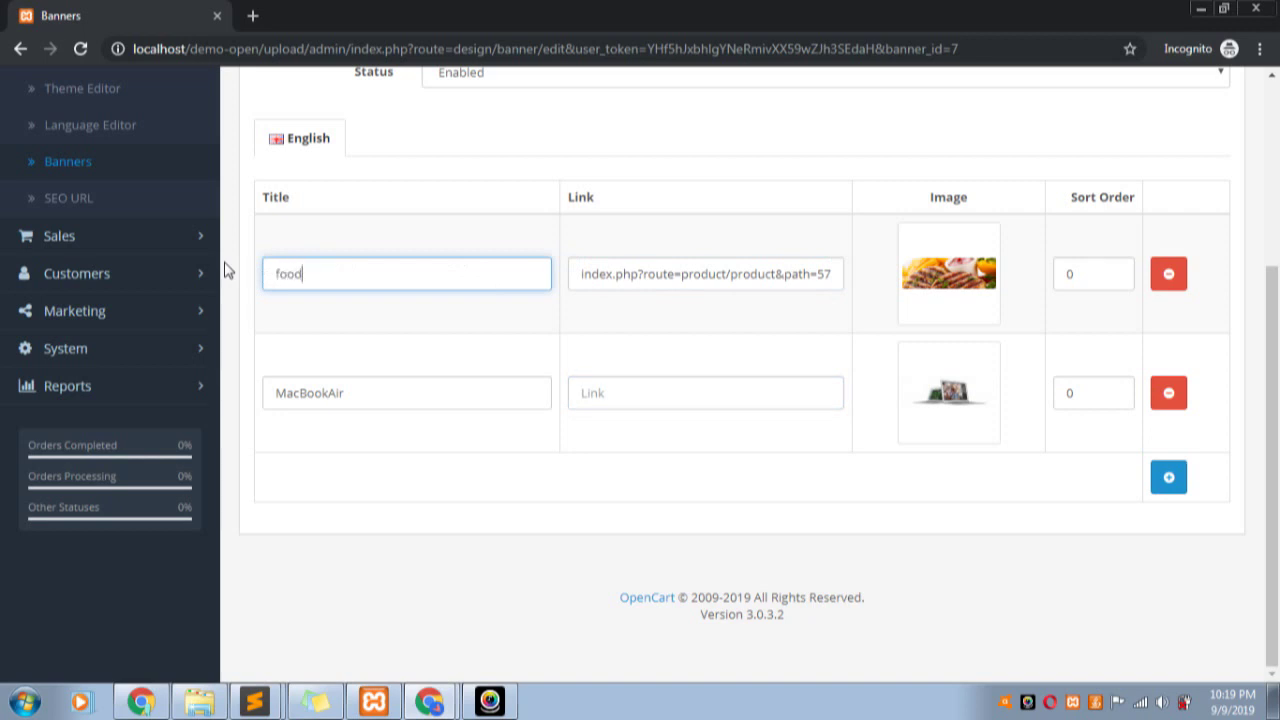
pyautogui.click(451, 403)
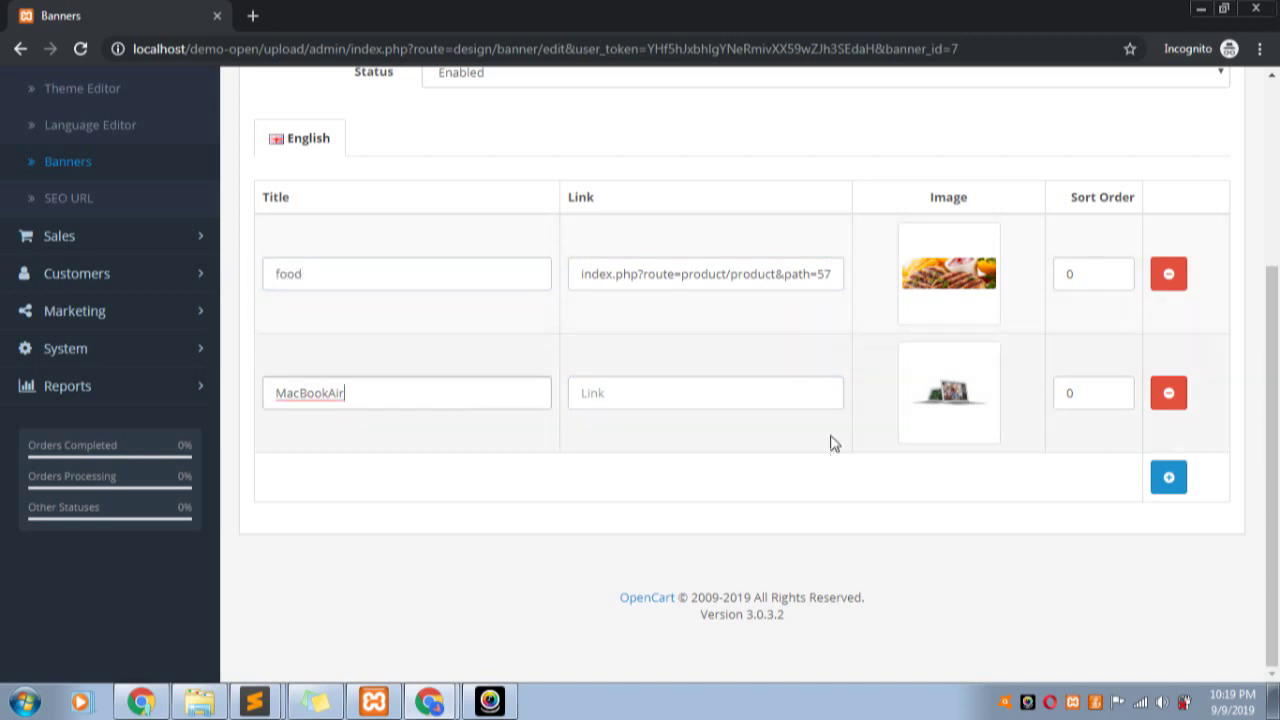
pyautogui.click(968, 392)
pyautogui.click(1038, 400)
pyautogui.click(515, 295)
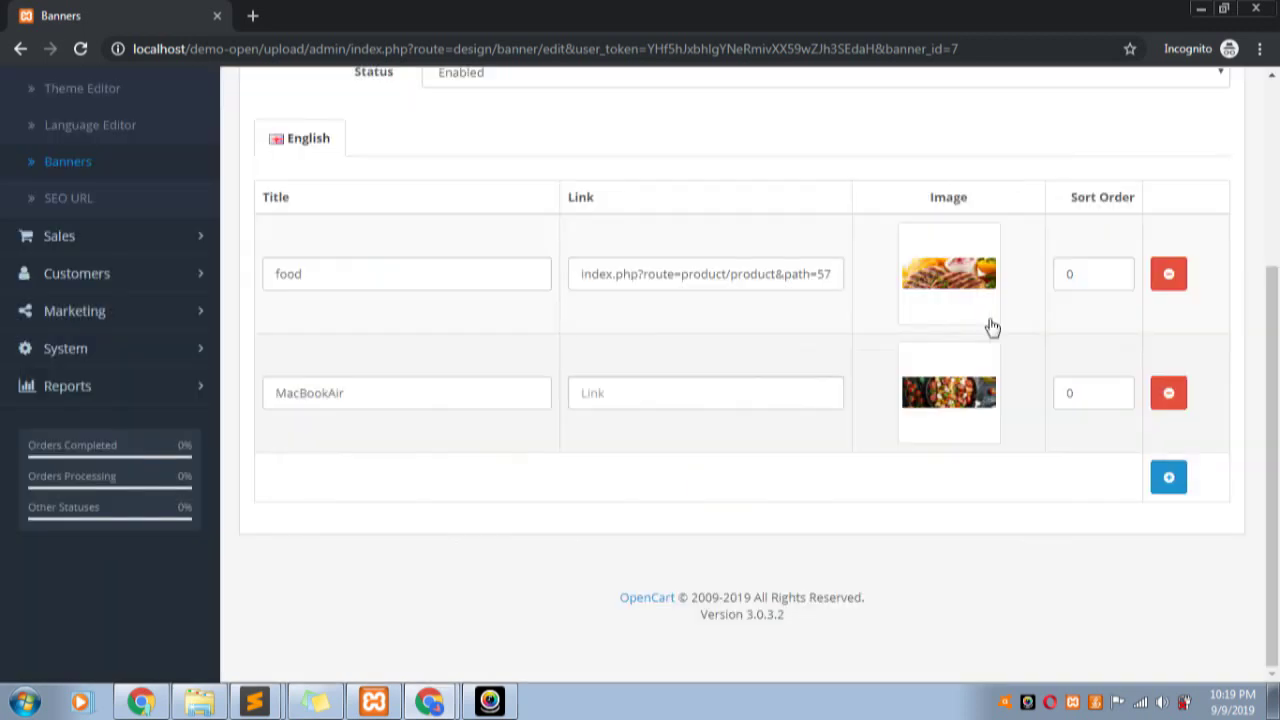
# Replace the MacBookAir entry's title with food
pyautogui.doubleClick(328, 392)
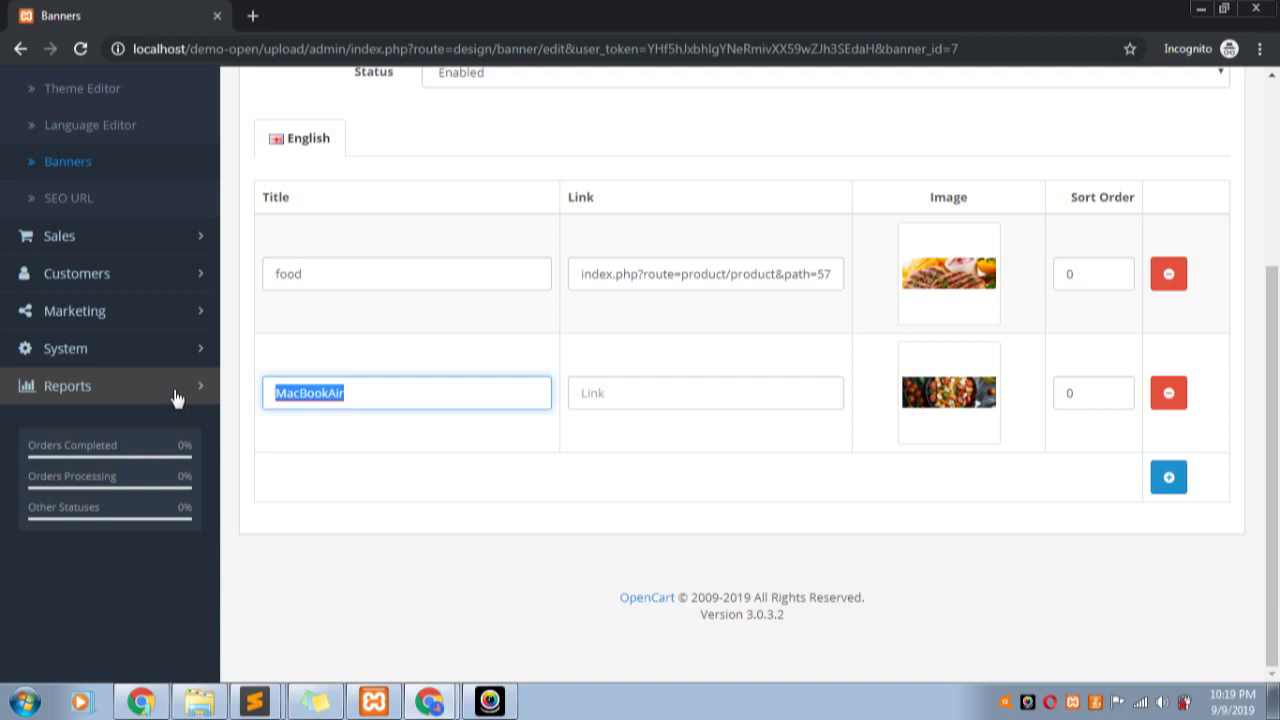
pyautogui.write('s')
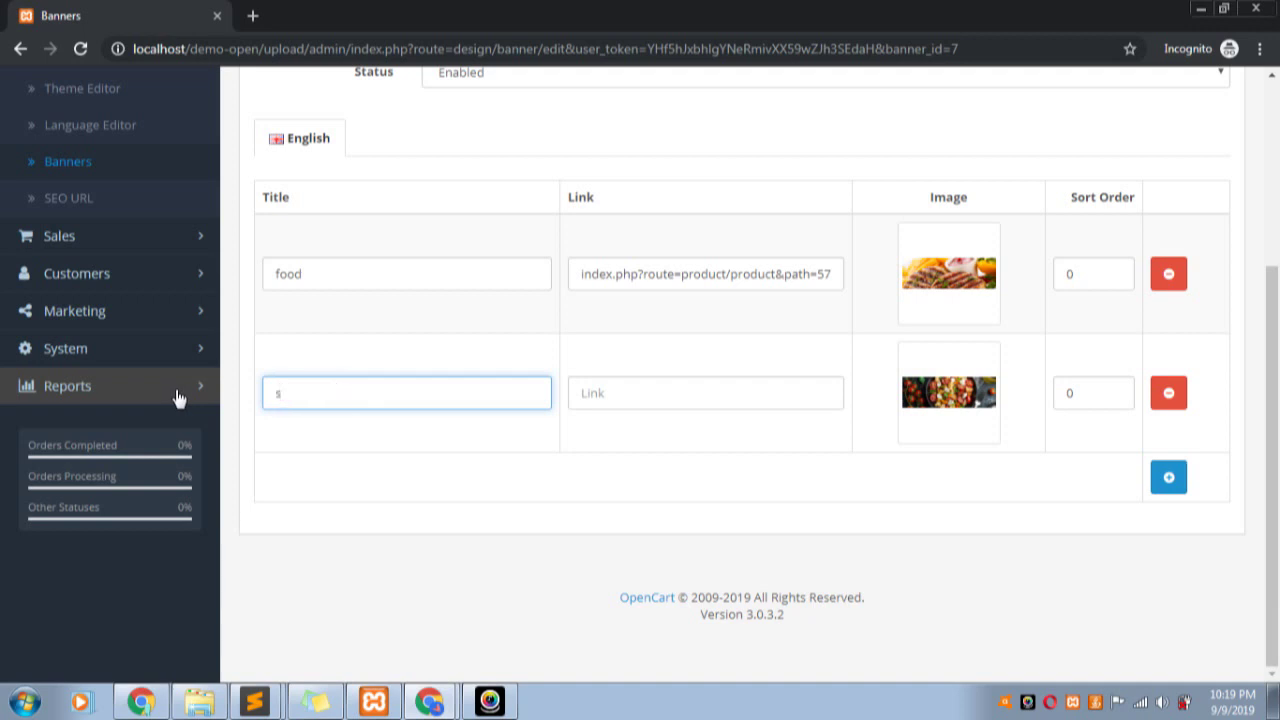
pyautogui.press('BackSpace')
pyautogui.write('snac')
pyautogui.press('BackSpace')
pyautogui.press('BackSpace')
pyautogui.write('food')
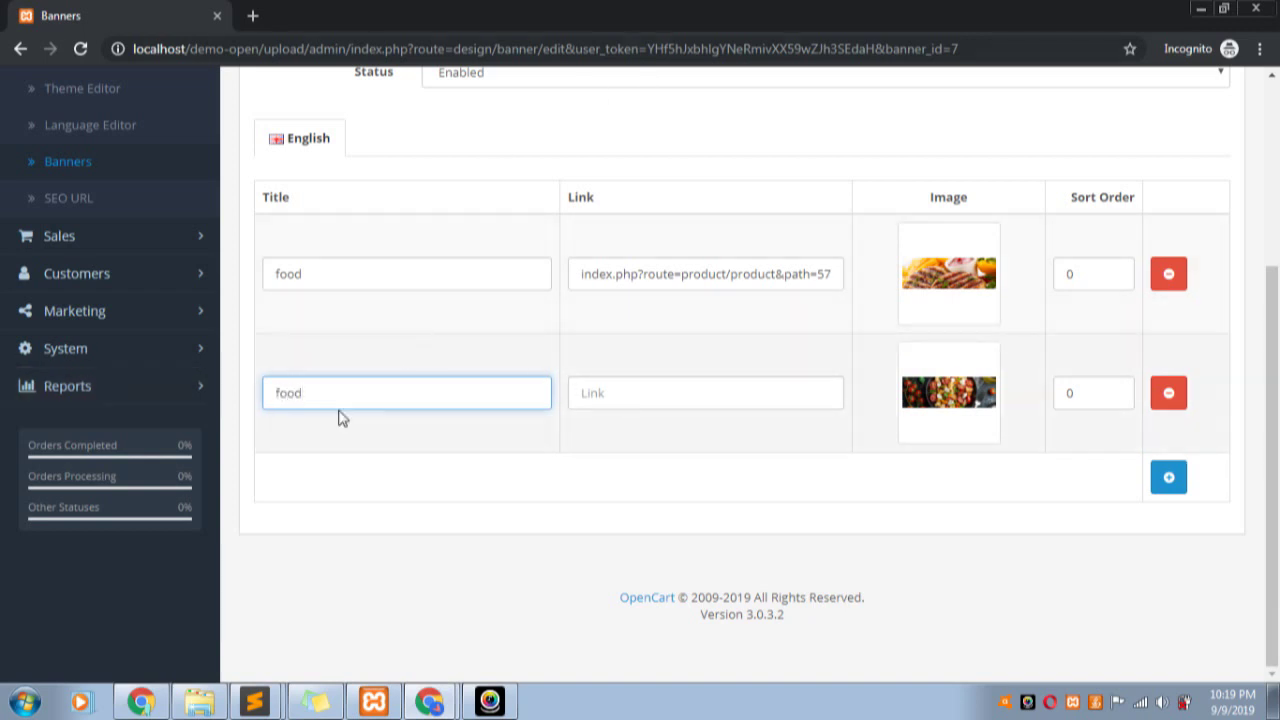
# Number the two entry titles so the first reads food1 and the second food2
pyautogui.click(377, 280)
pyautogui.write('1')
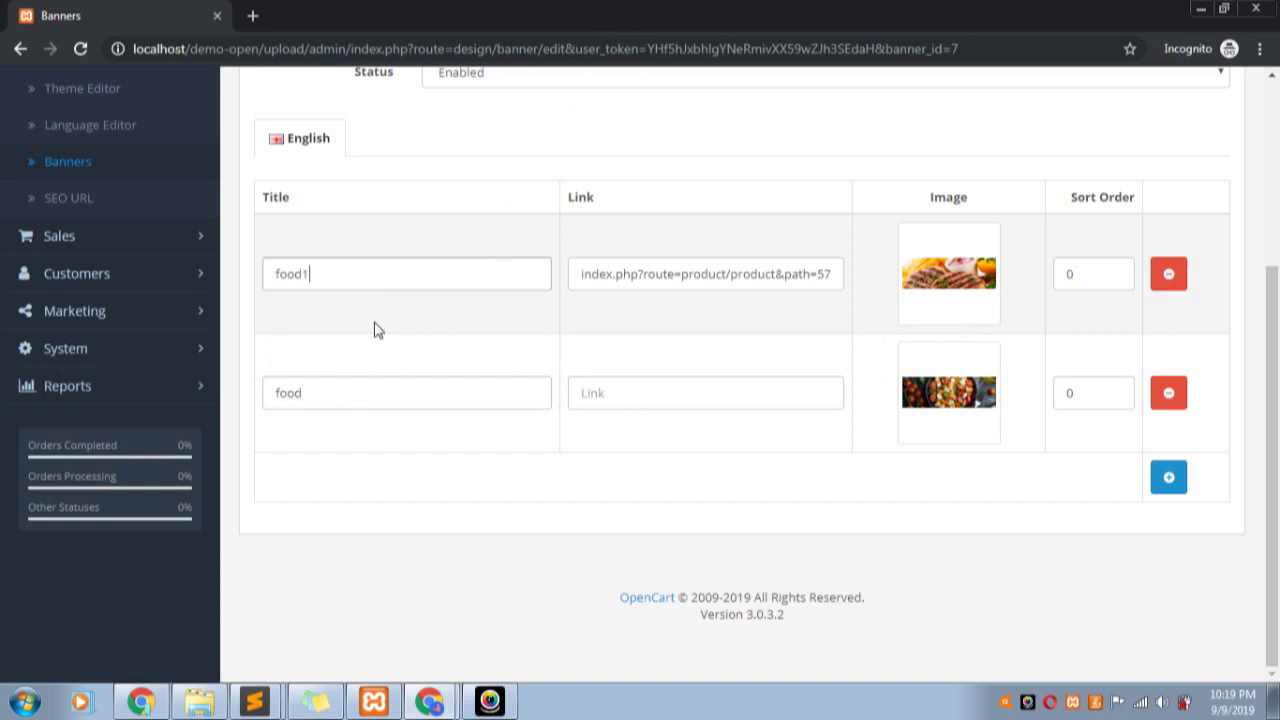
pyautogui.click(344, 397)
pyautogui.write('2')
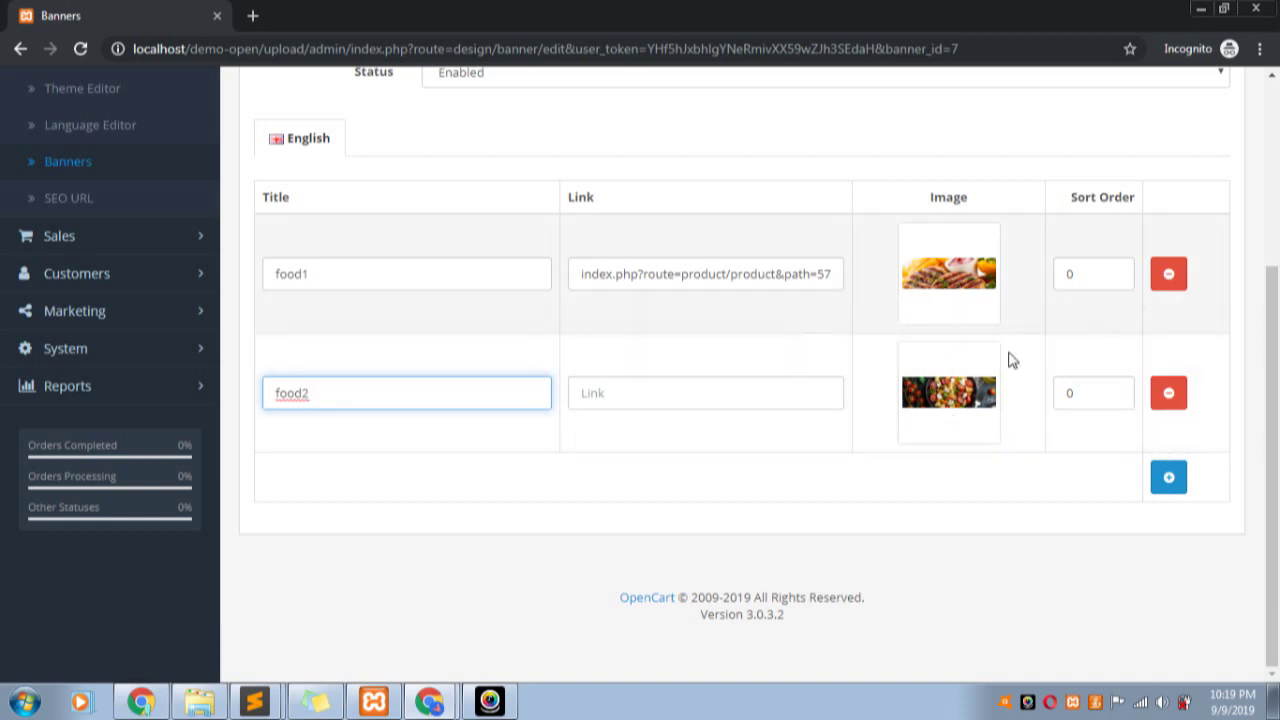
# Add a blank third banner entry, look over its title, link and image fields, and remove the entry again
pyautogui.click(1167, 480)
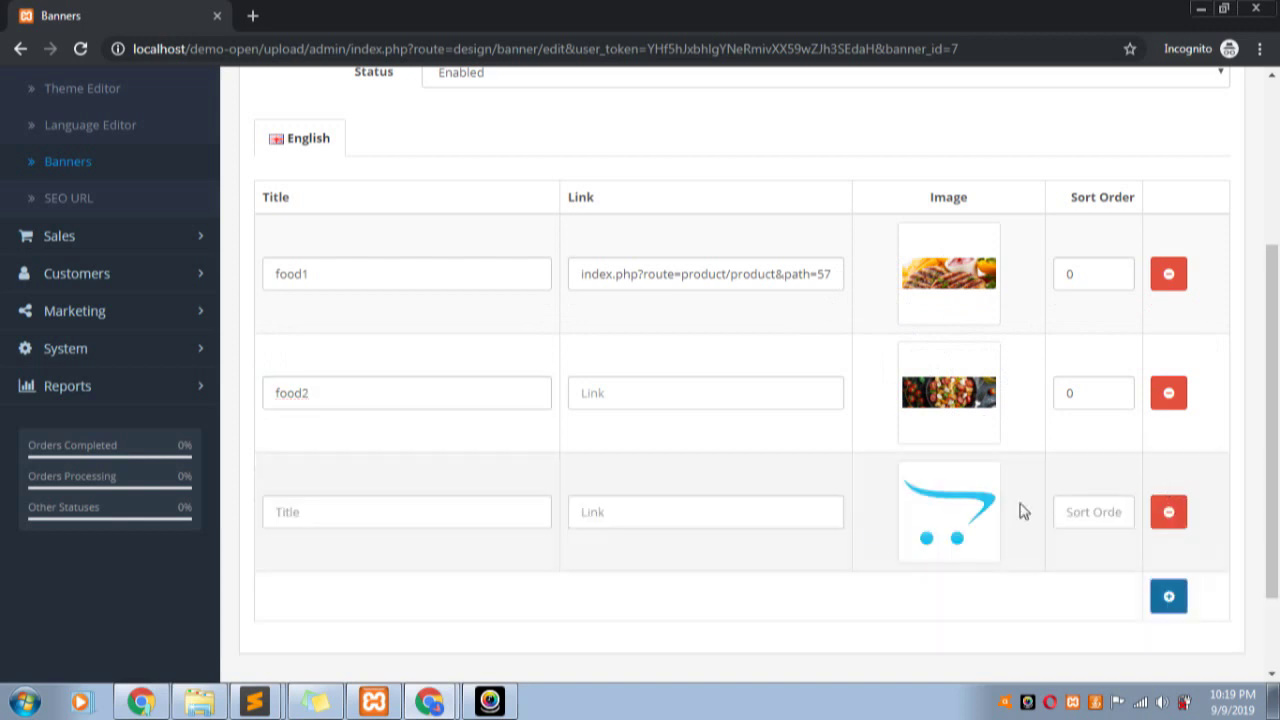
pyautogui.click(316, 519)
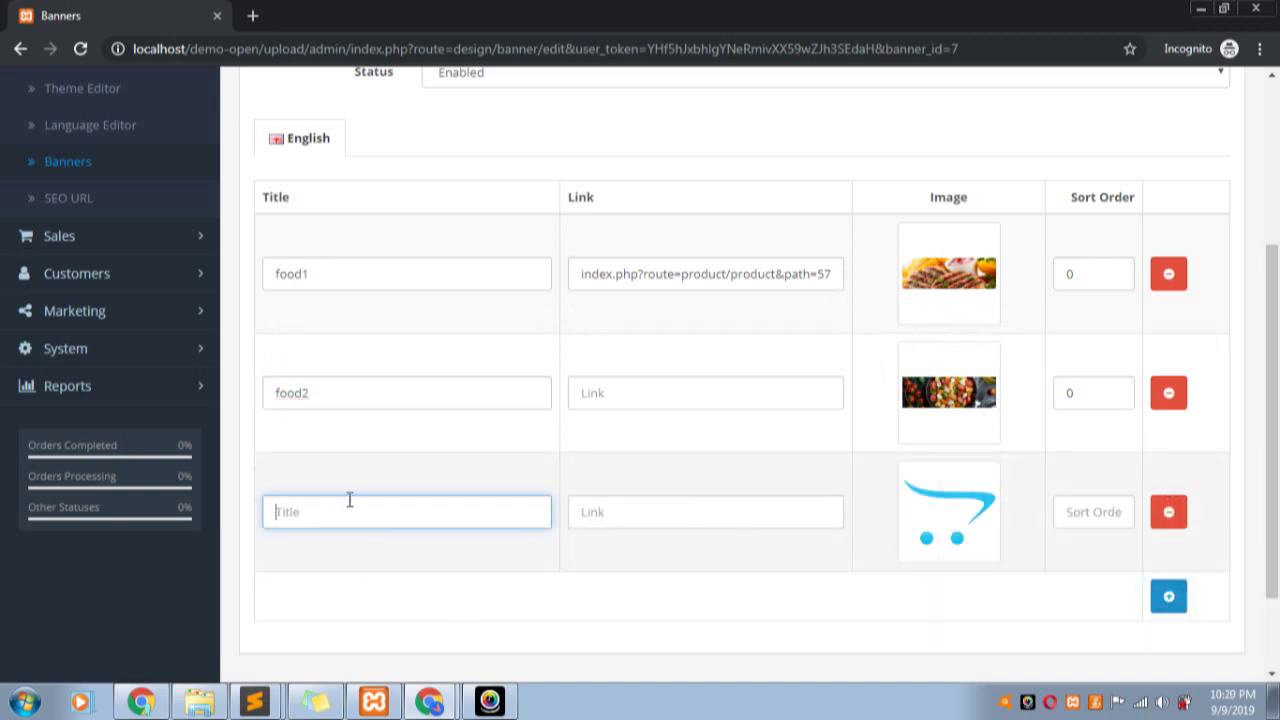
pyautogui.click(659, 508)
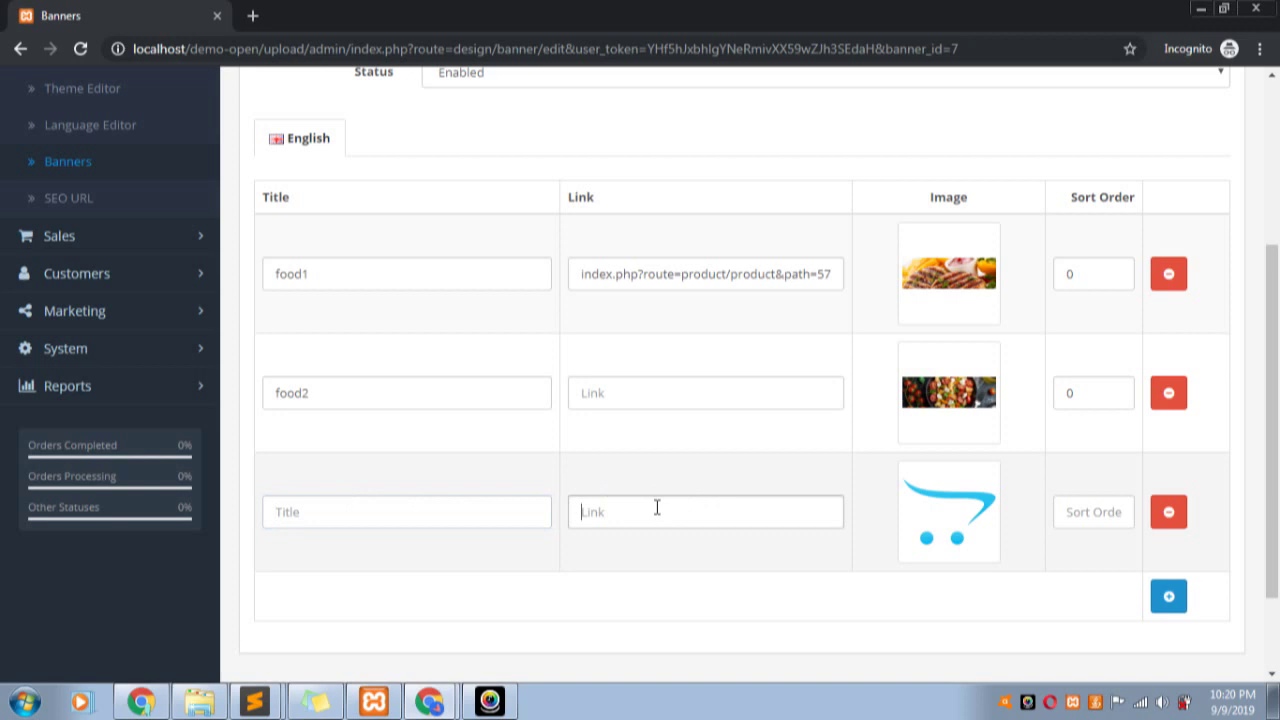
pyautogui.click(965, 522)
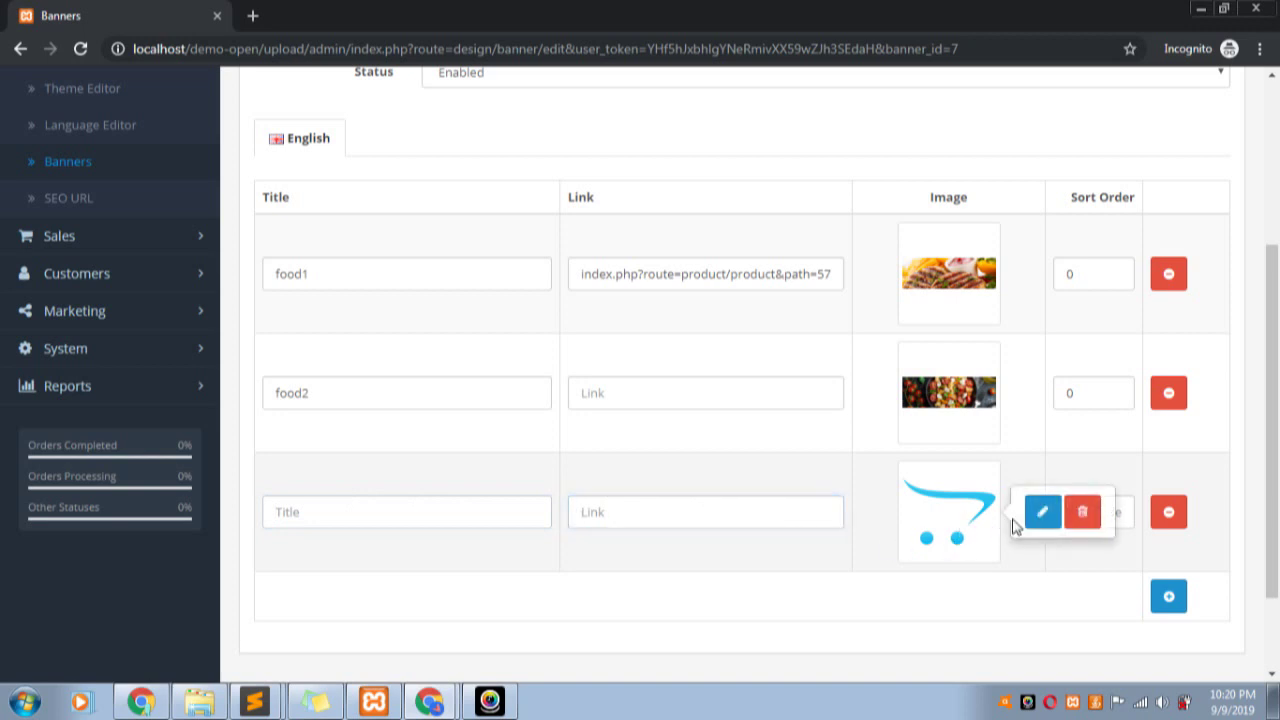
pyautogui.tripleClick(1168, 514)
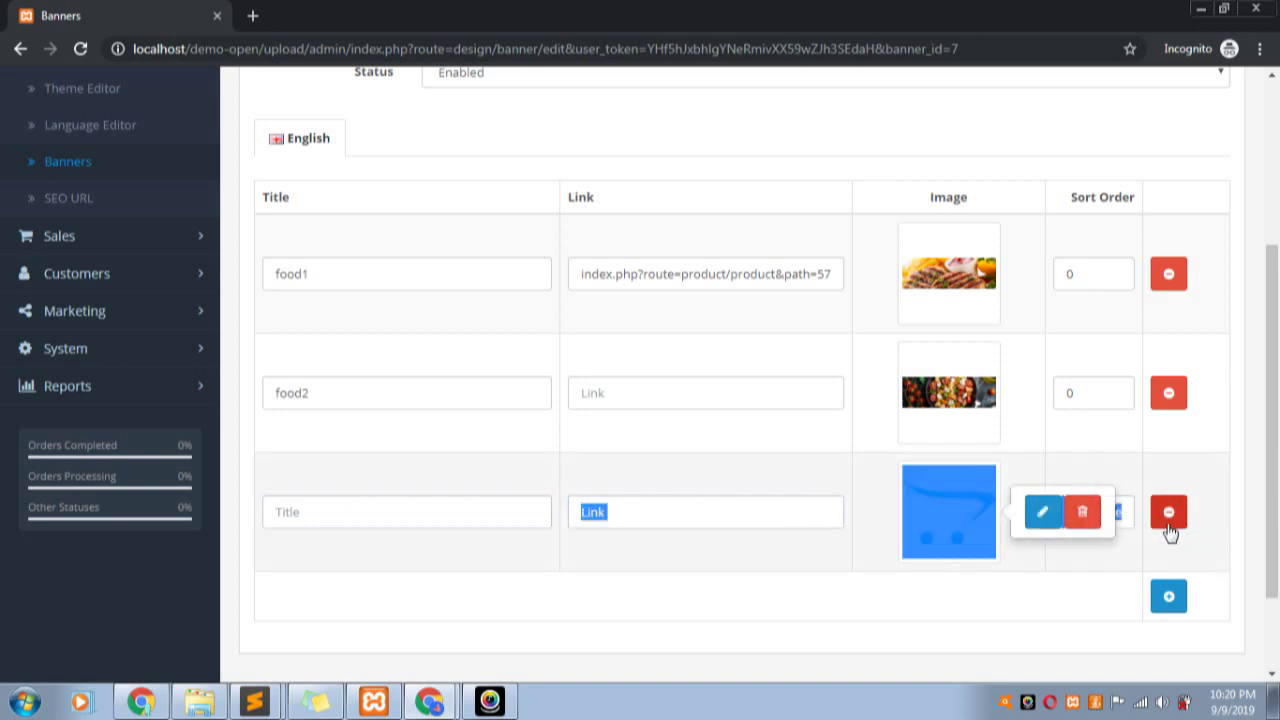
pyautogui.click(1168, 514)
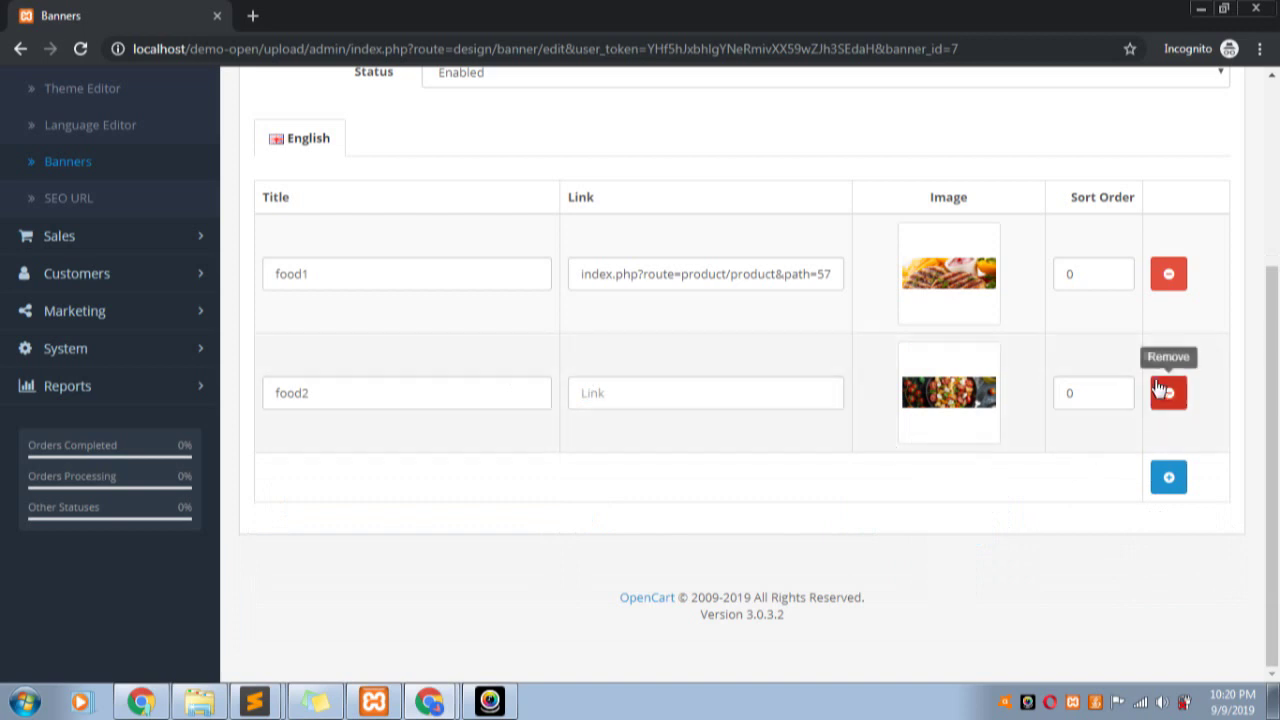
# Review the banner's name, its status options and the sort order of the food1 and food2 entries
pyautogui.scroll(3, 834, 380)
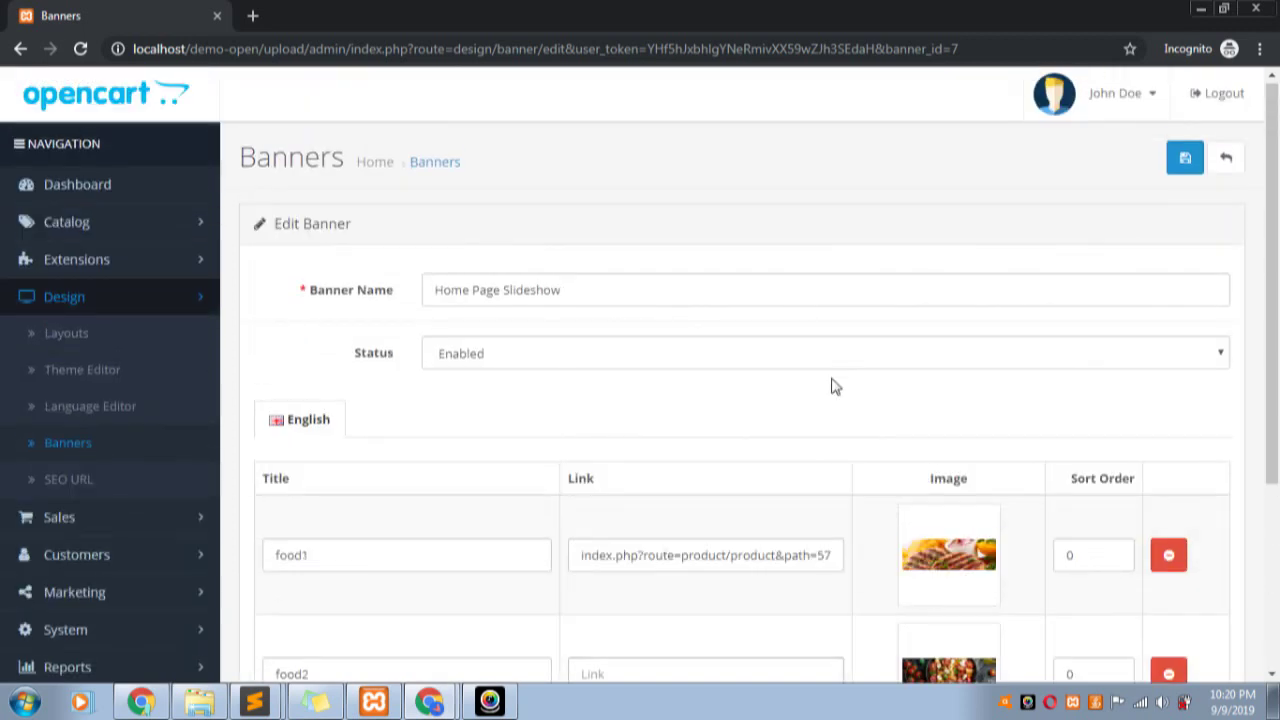
pyautogui.click(508, 365)
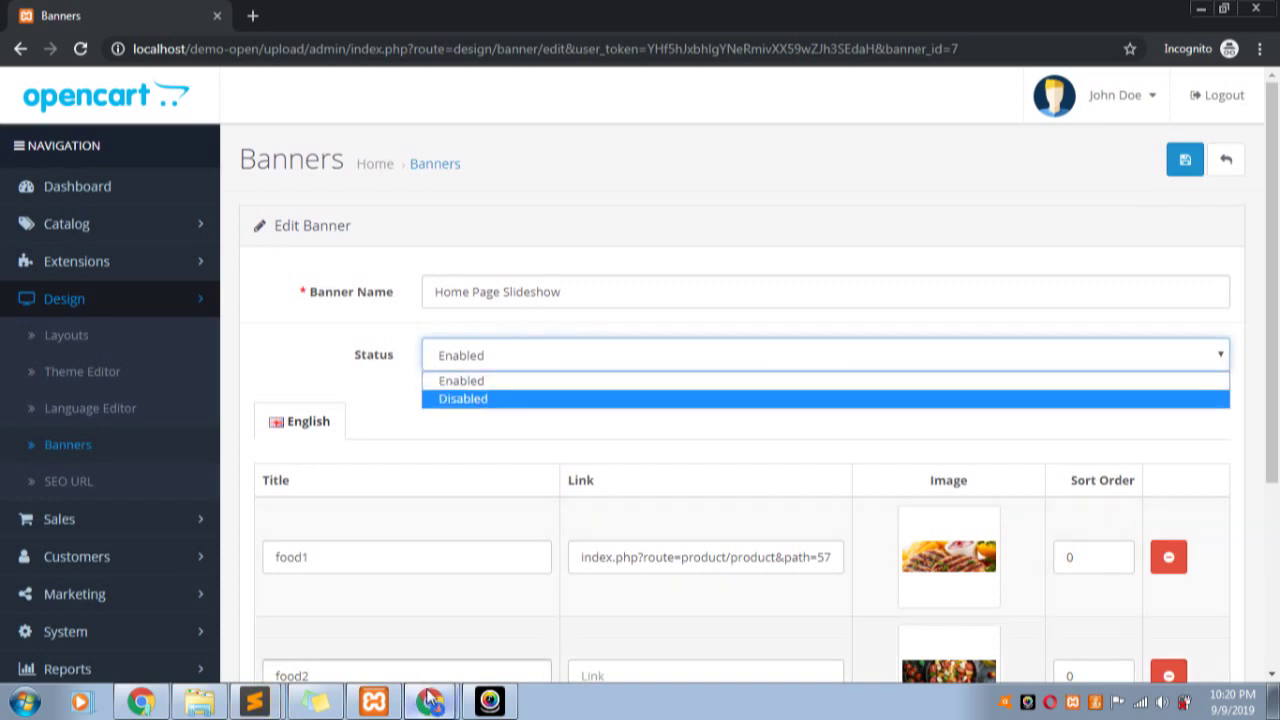
pyautogui.press('Escape')
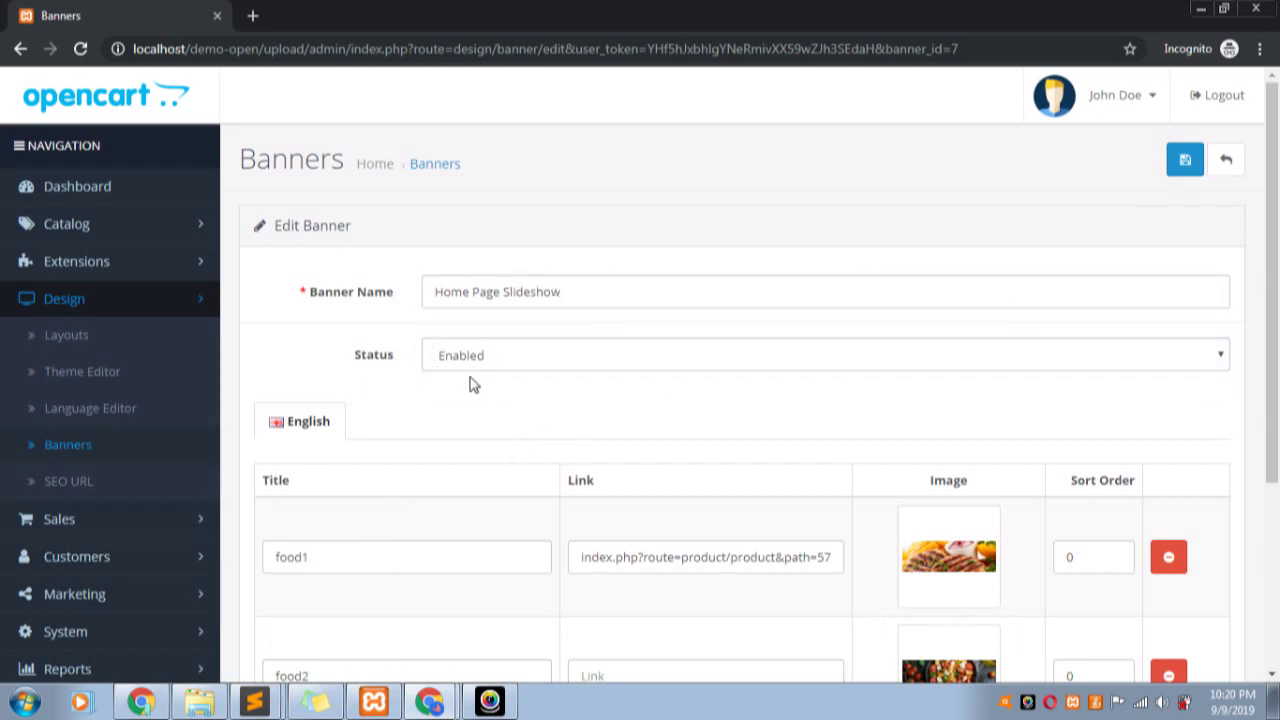
pyautogui.moveTo(603, 297); pyautogui.dragTo(408, 309)
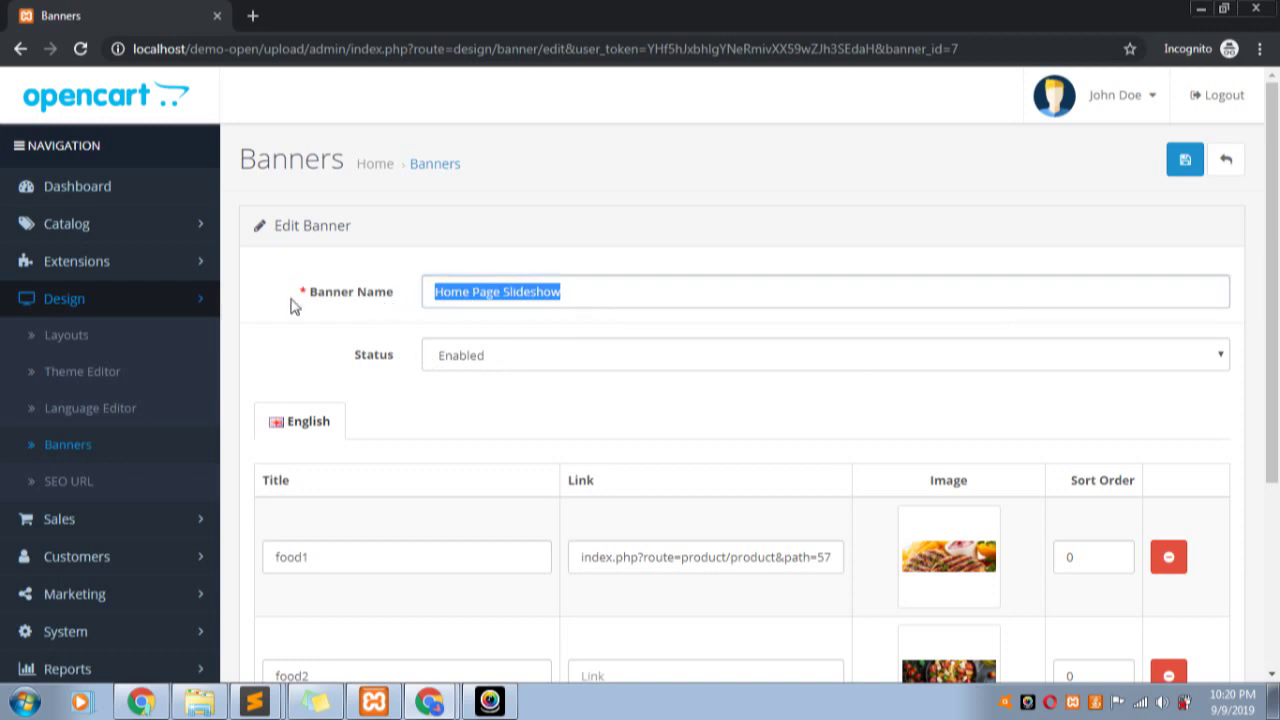
pyautogui.scroll(-3, 1100, 438)
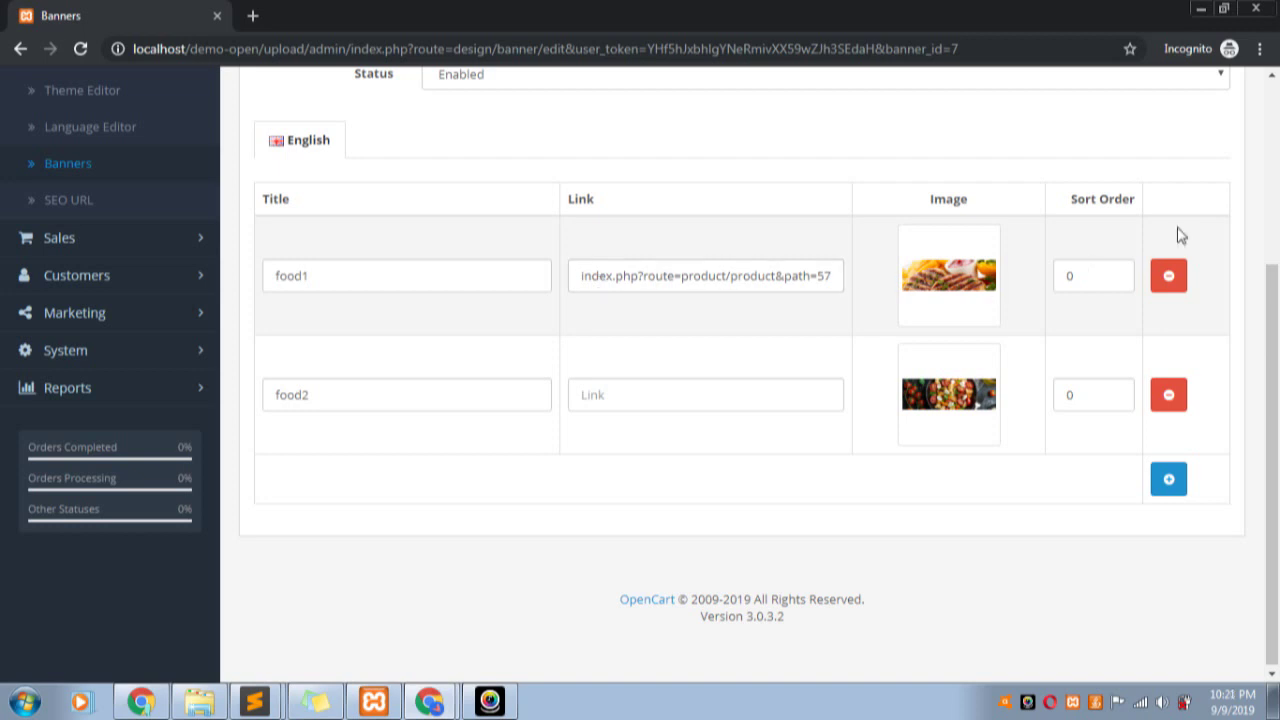
pyautogui.moveTo(1105, 271); pyautogui.dragTo(1065, 277)
pyautogui.click(1065, 396)
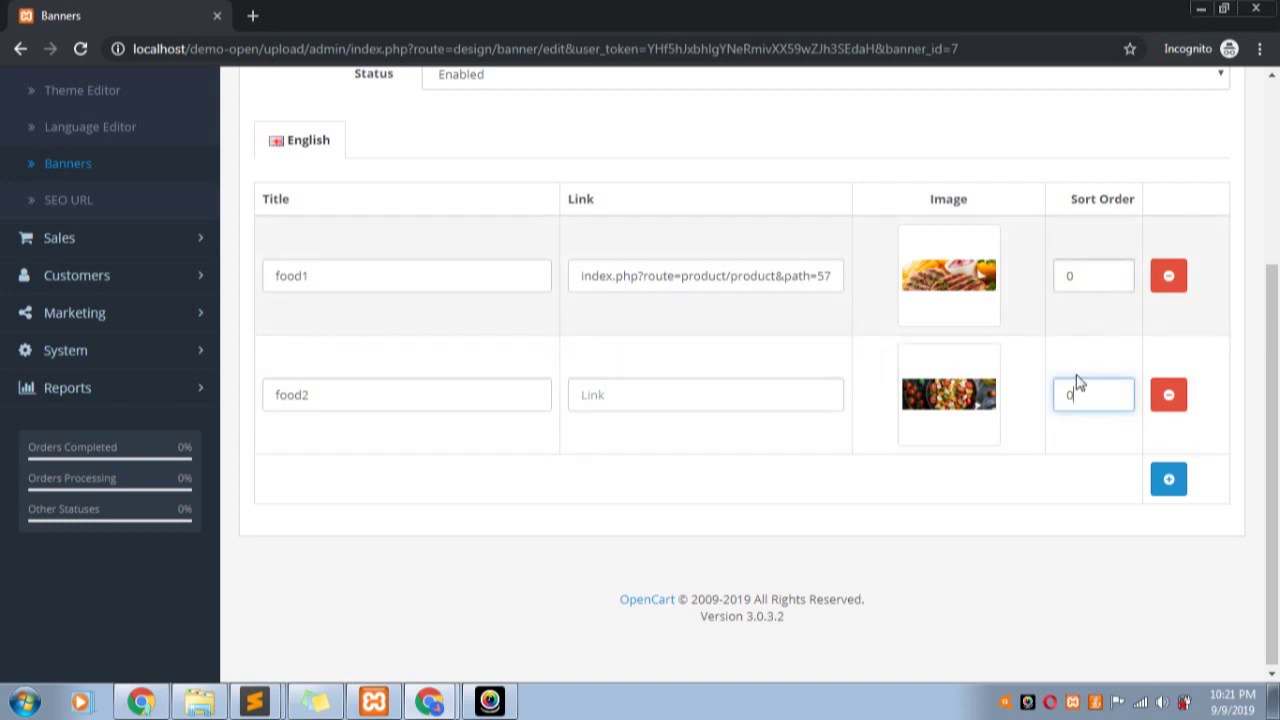
pyautogui.scroll(3, 1089, 391)
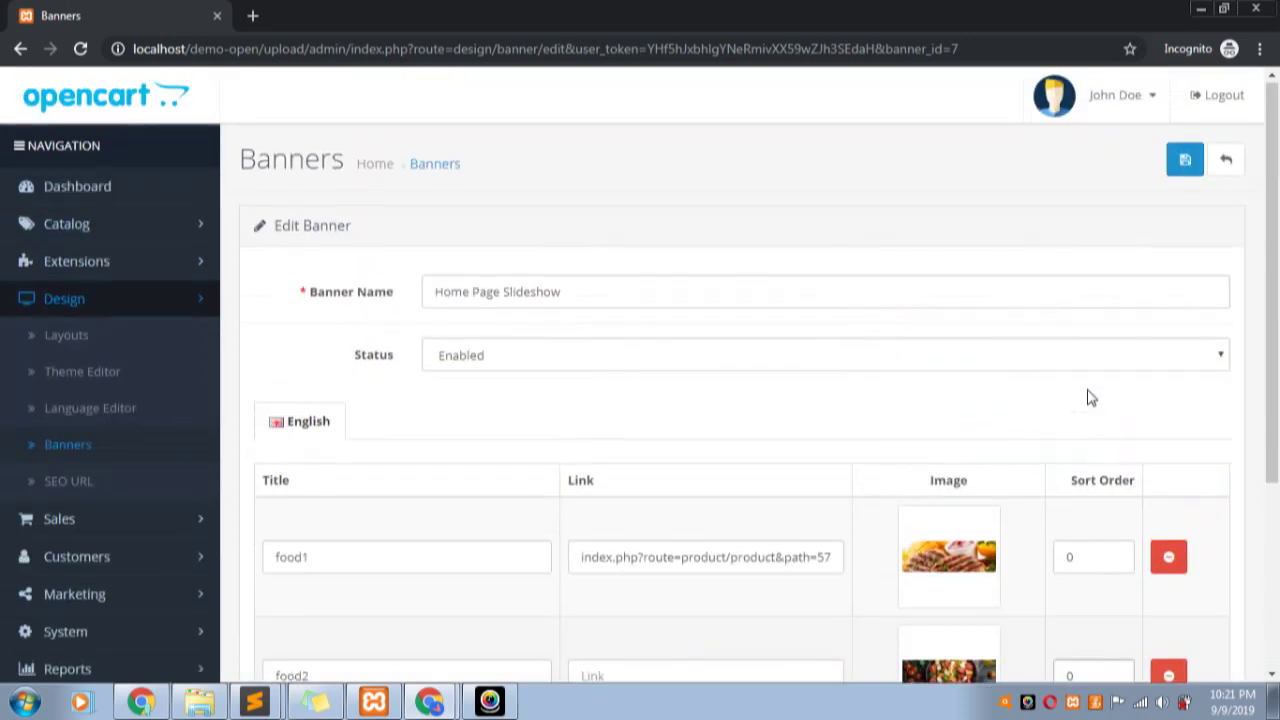
pyautogui.scroll(-3, 1095, 513)
pyautogui.scroll(3, 1095, 511)
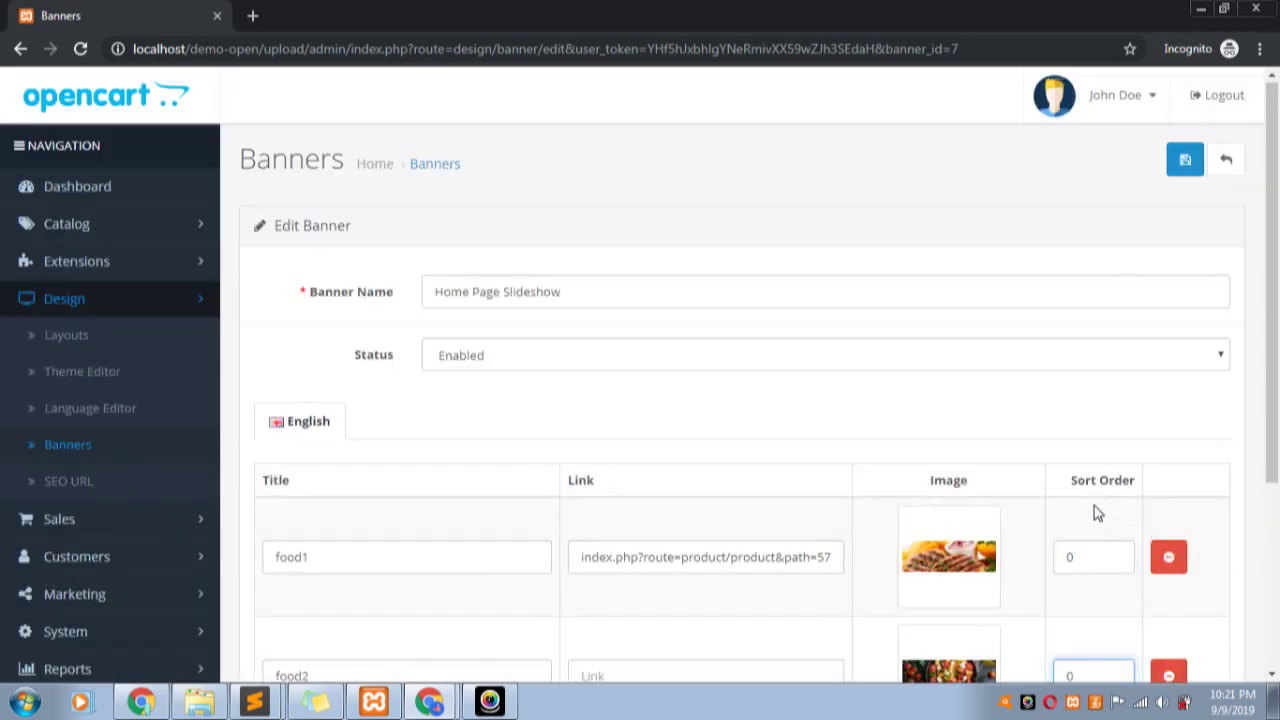
# Save the Home Page Slideshow banner, switch to the storefront window, and refresh its home page to check both slides
pyautogui.click(1187, 163)
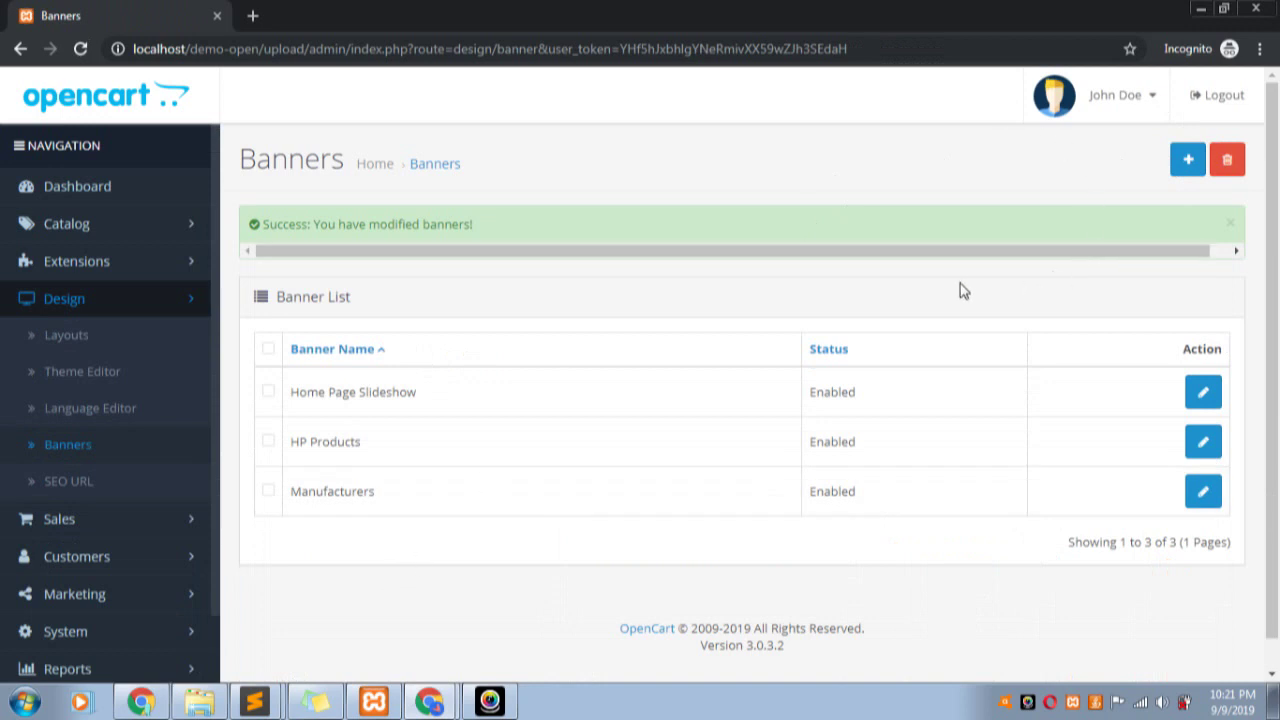
pyautogui.click(424, 698)
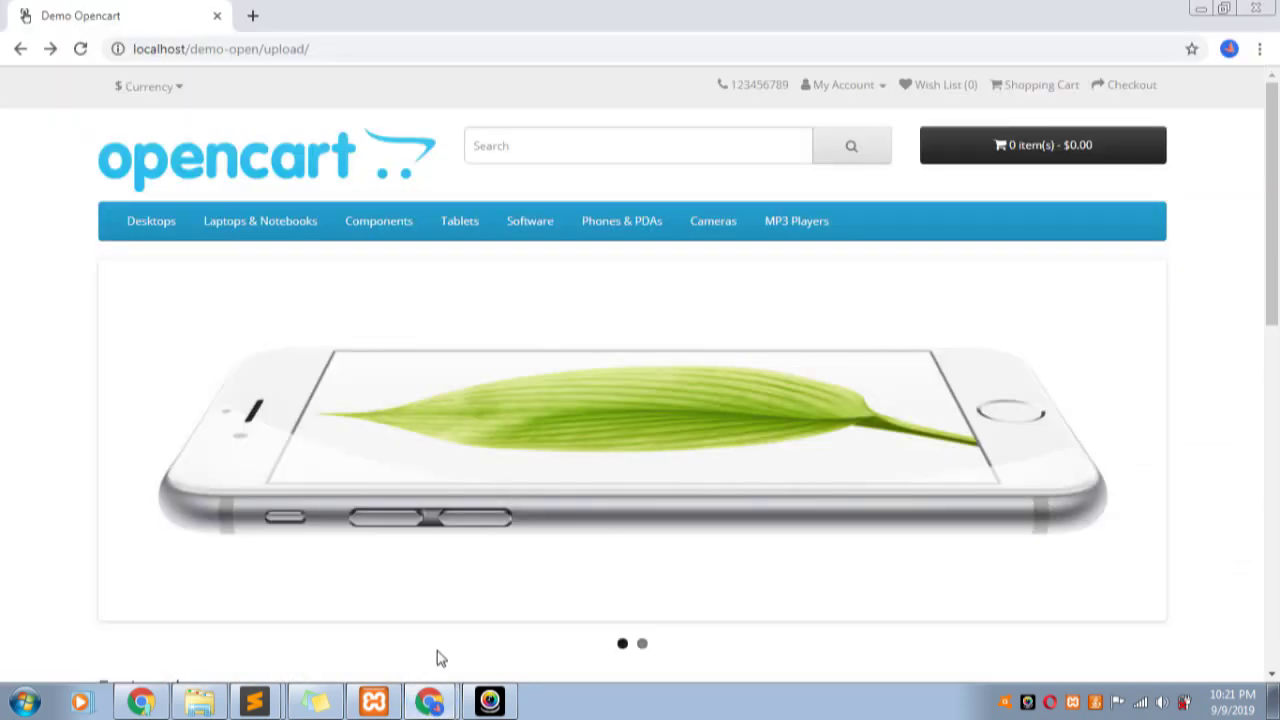
pyautogui.press('F5')
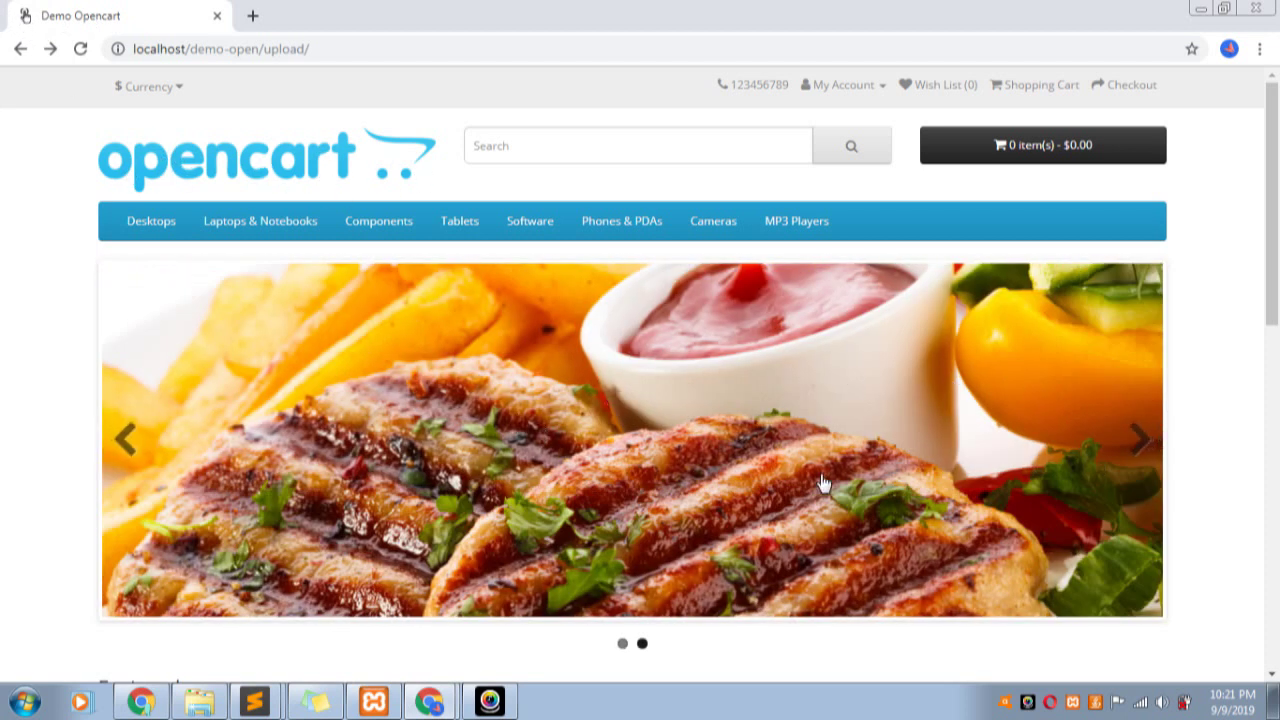
pyautogui.click(1144, 440)
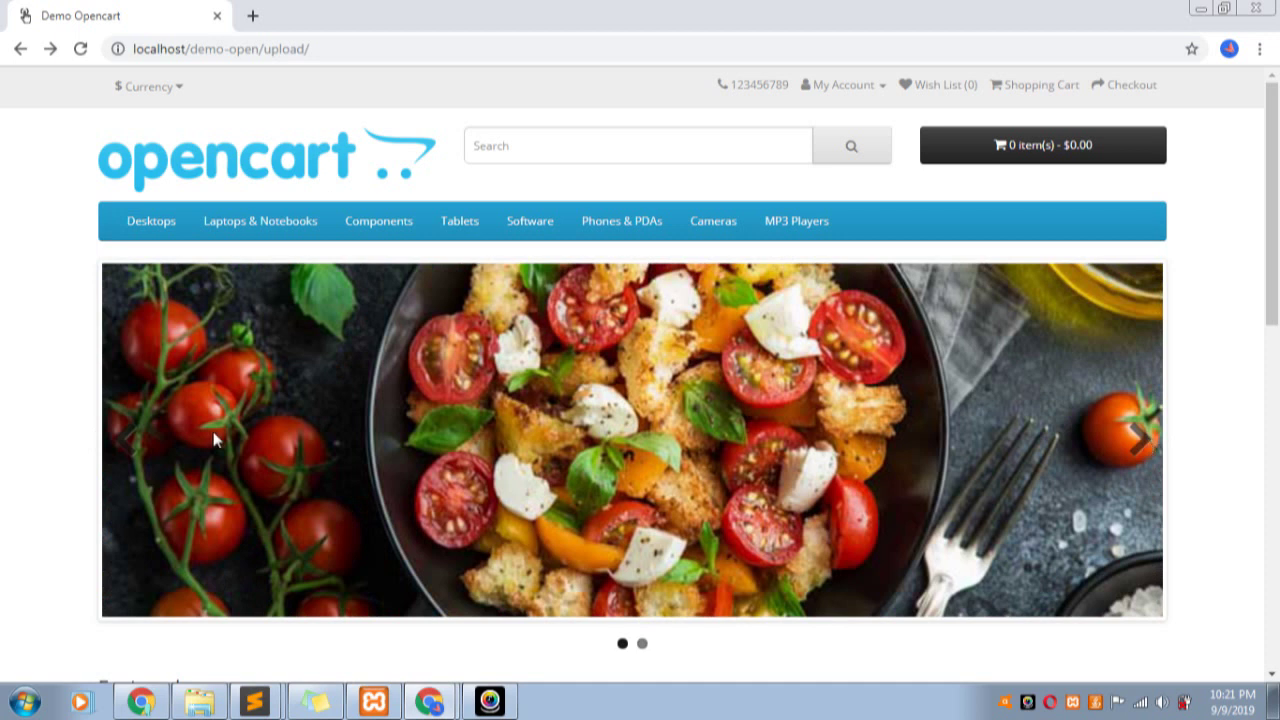
# Look over the storefront home page's featured products, brand logo carousel and footer, and return to the slideshow
pyautogui.scroll(-5, 440, 430)
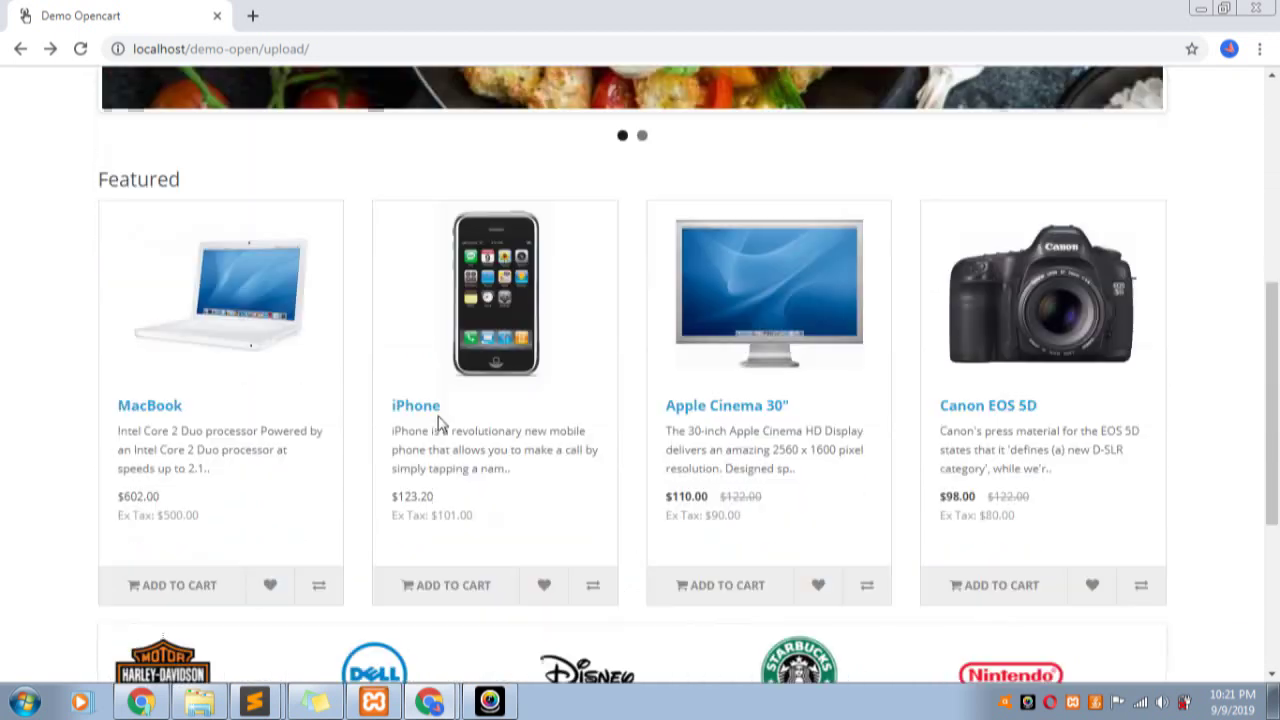
pyautogui.scroll(-3, 435, 420)
pyautogui.scroll(5, 346, 397)
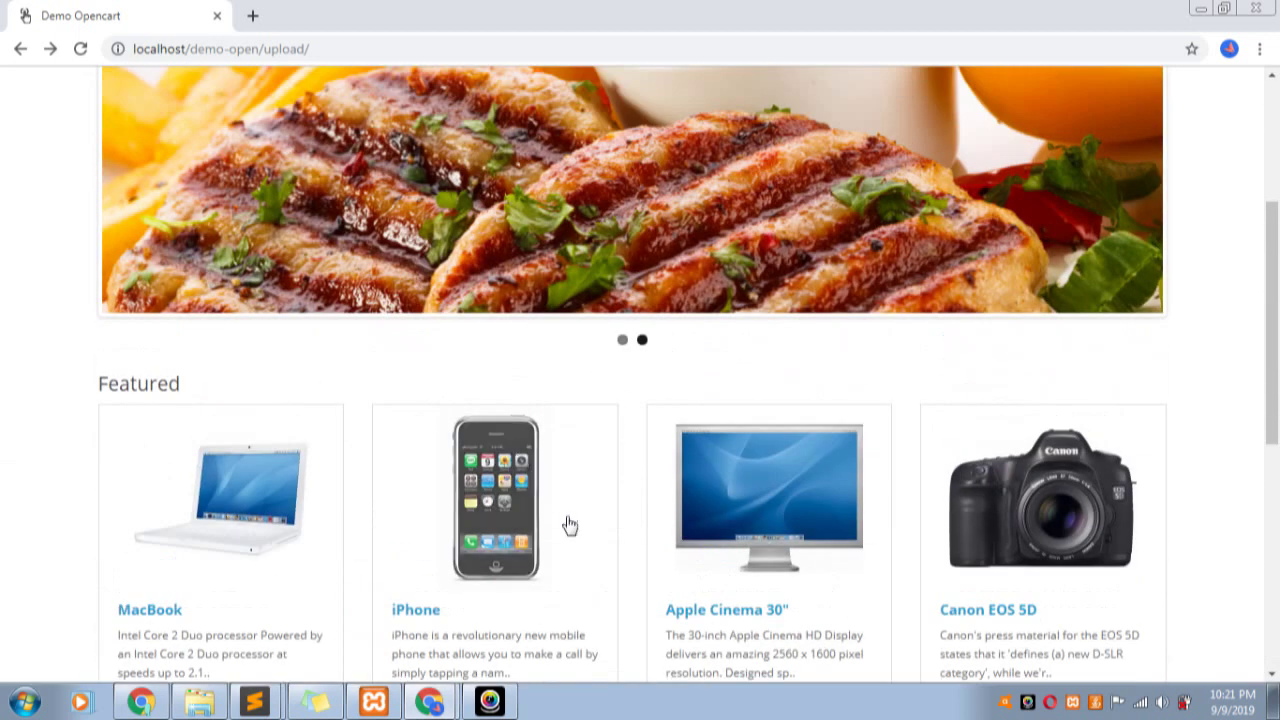
pyautogui.scroll(-3, 929, 534)
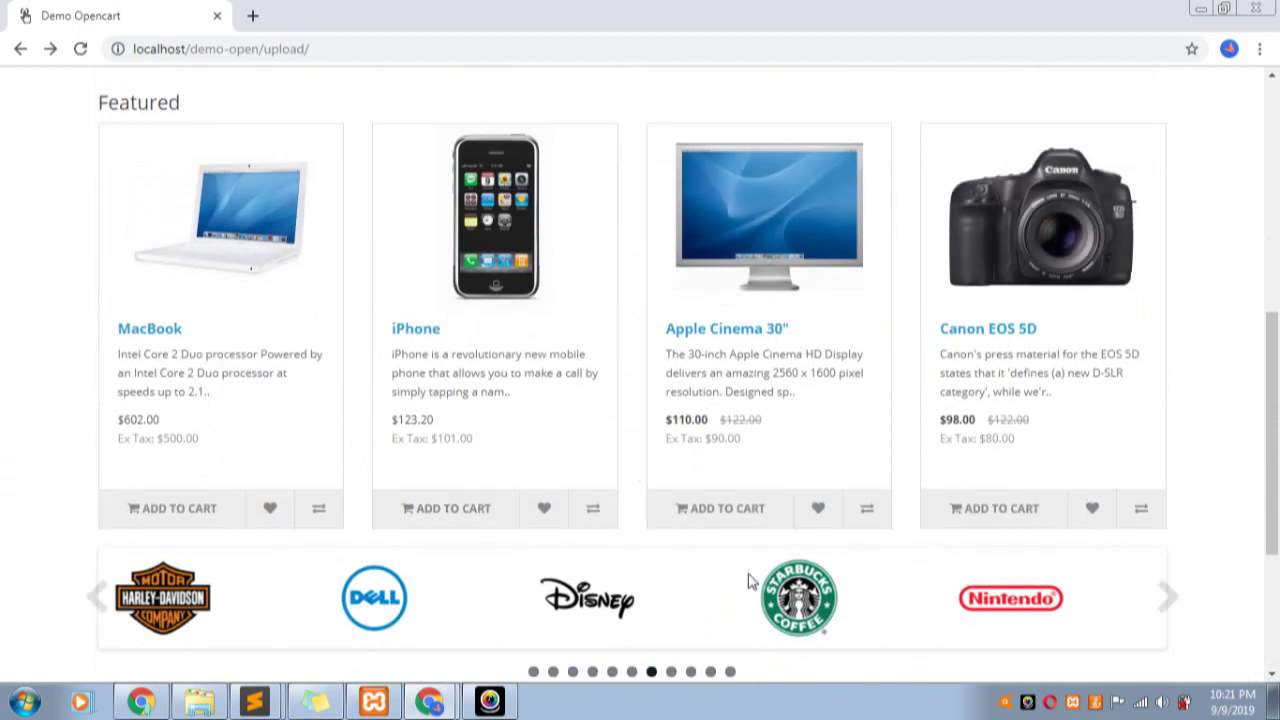
pyautogui.scroll(-3, 737, 534)
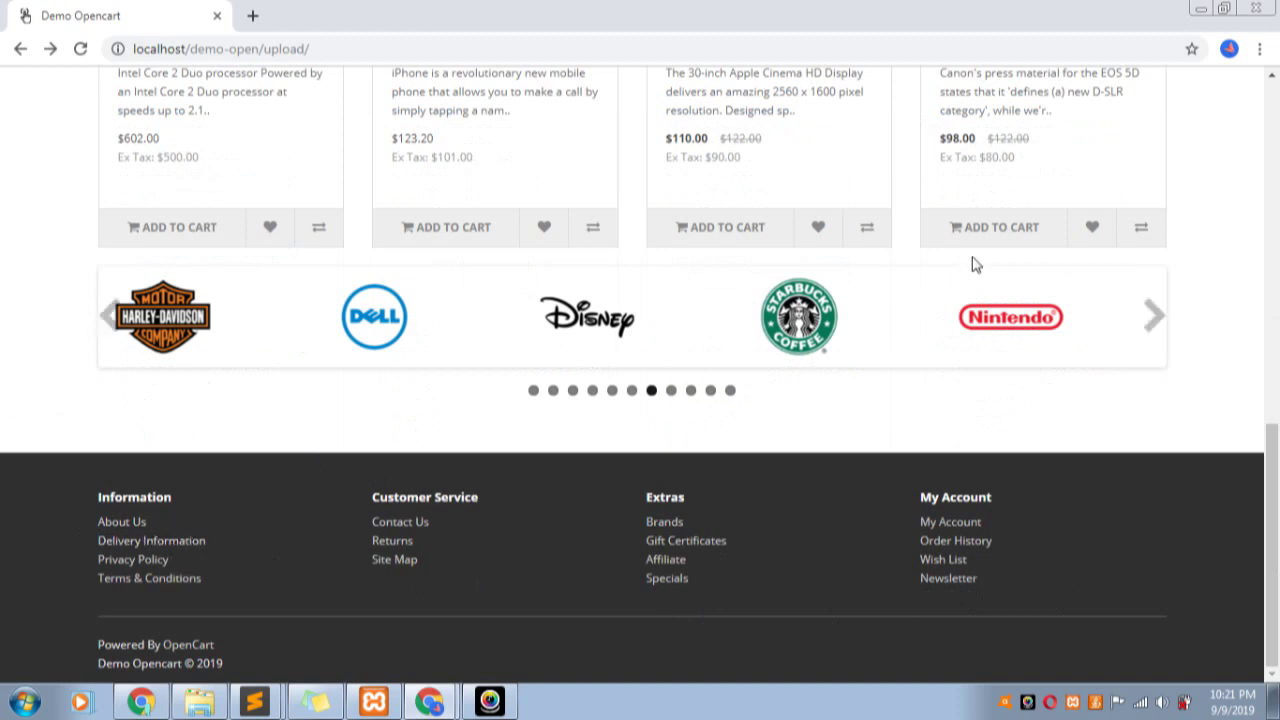
pyautogui.scroll(4, 971, 263)
pyautogui.scroll(5, 975, 265)
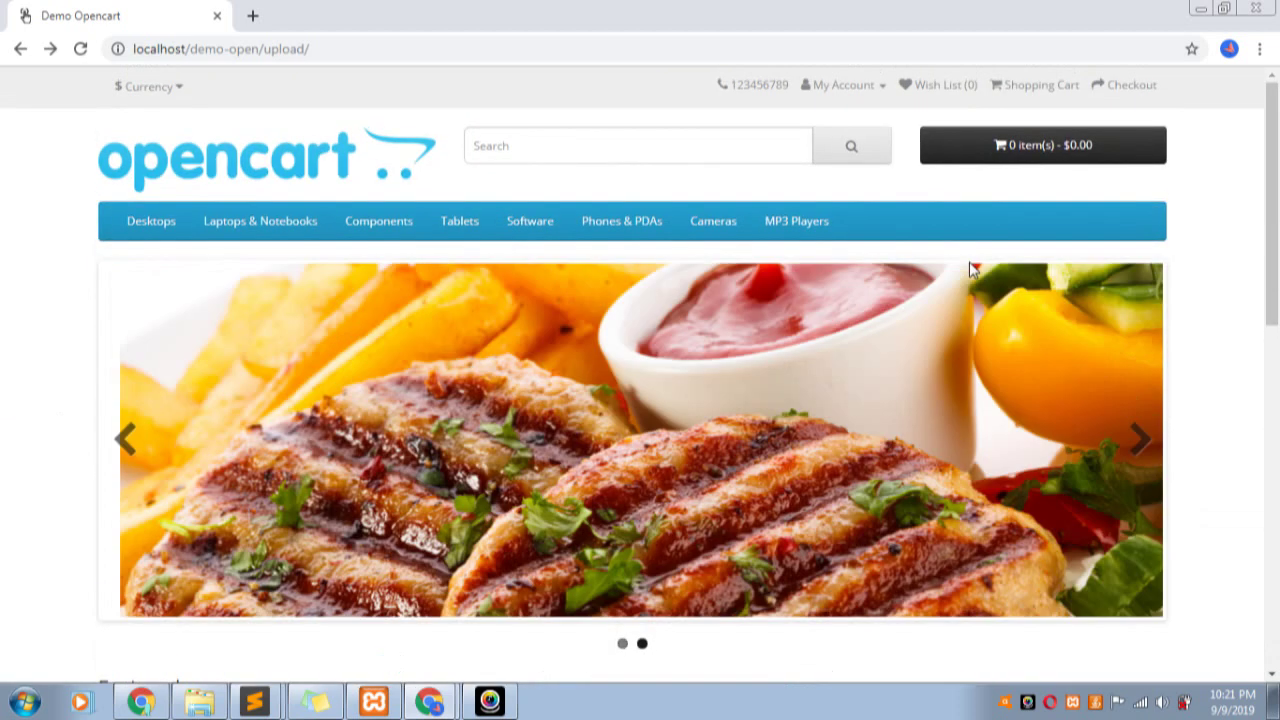